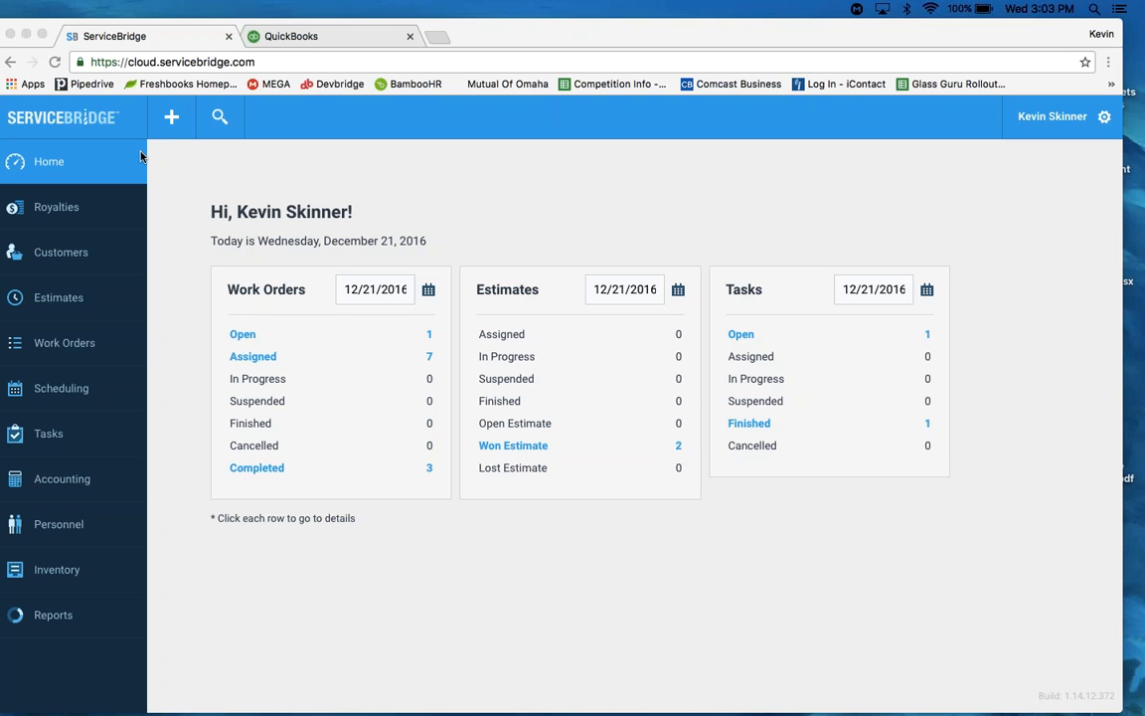
Step: Review the new customer form, switch on Is Third Party Bill Payer, and discard the form without saving
click(175, 161)
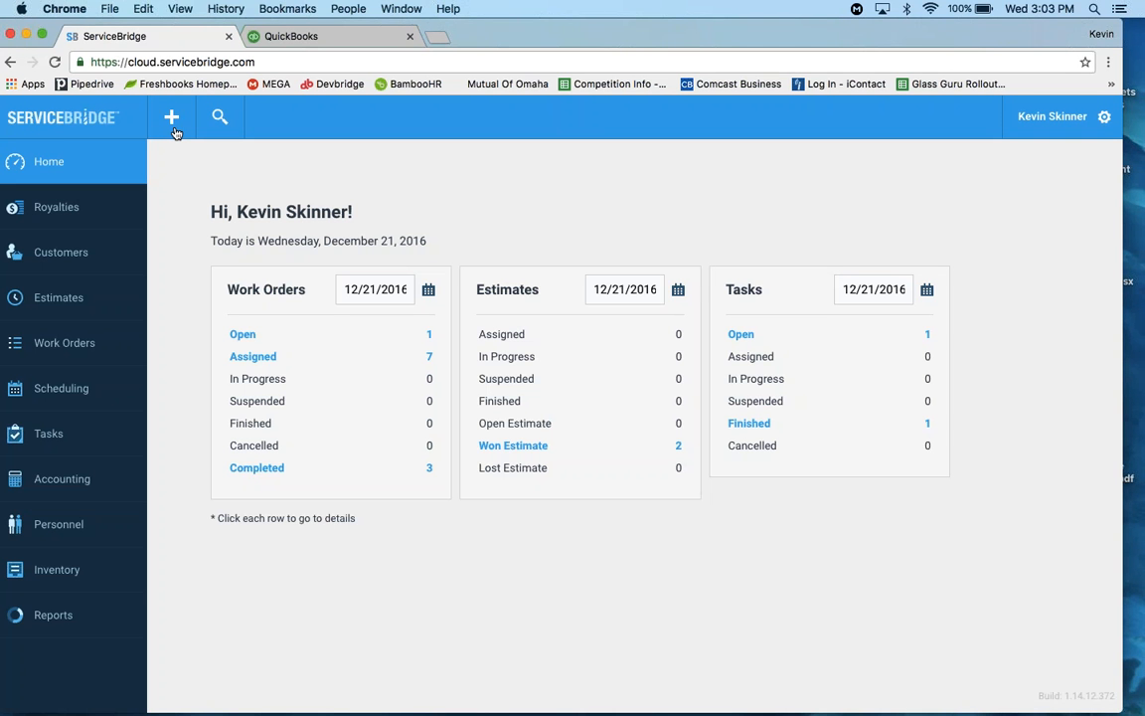
click(171, 120)
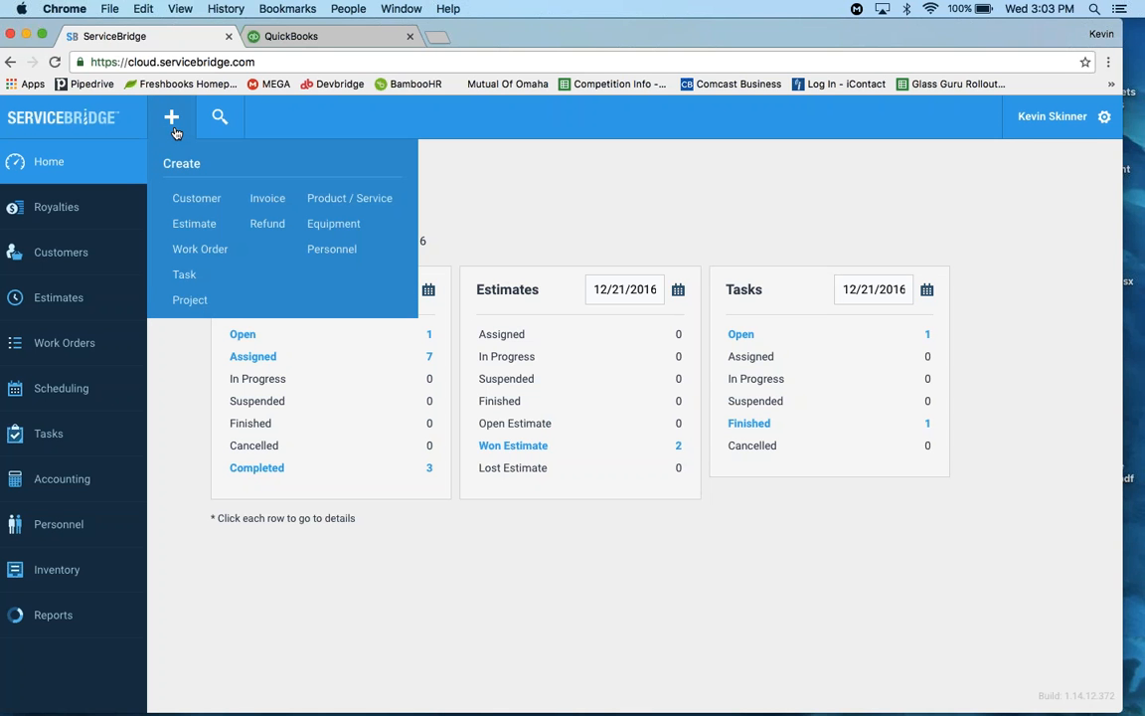
click(181, 198)
scroll(560, 397, down, 10)
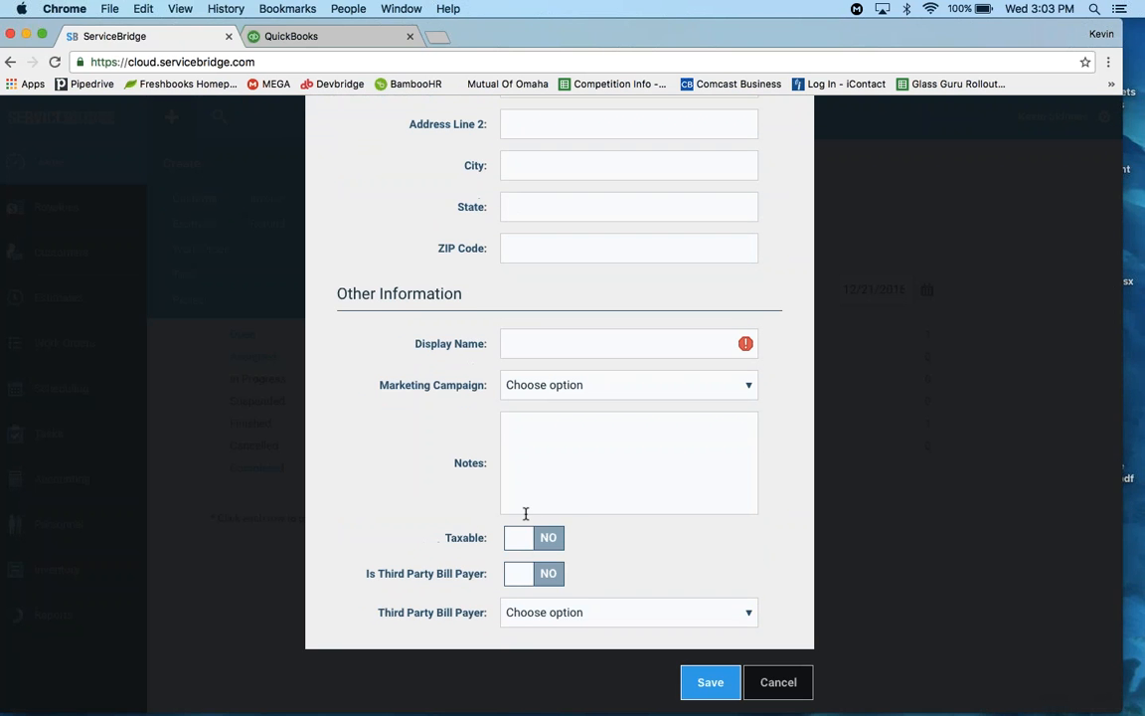
scroll(524, 512, up, 10)
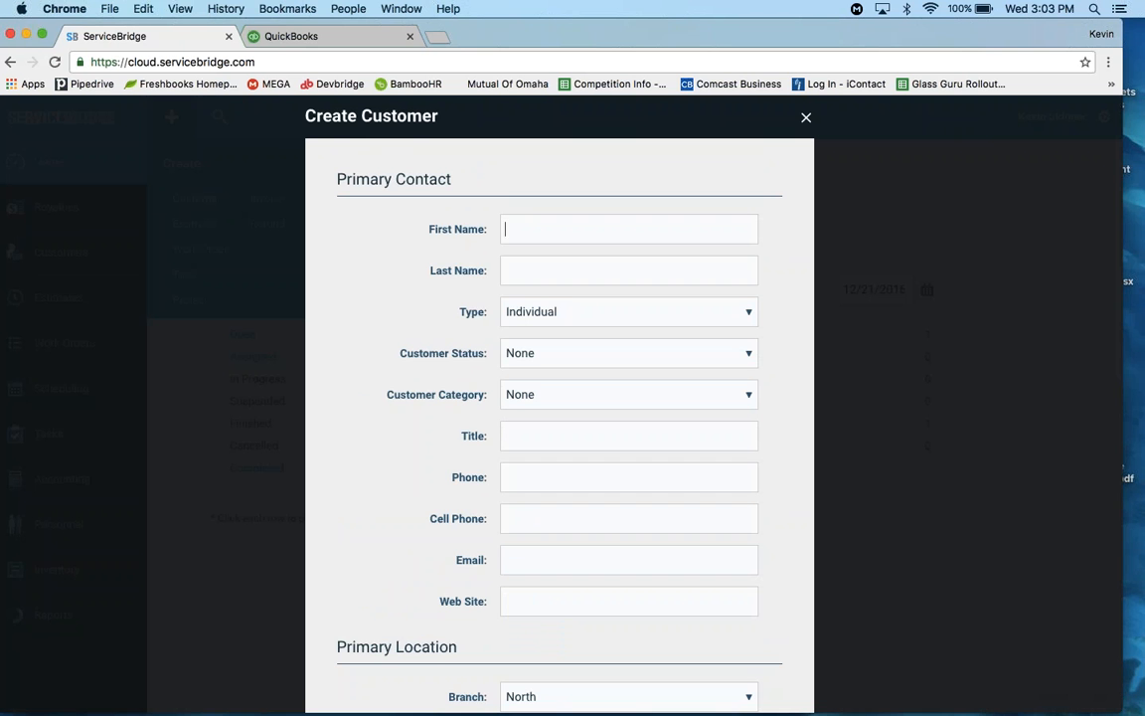
scroll(560, 398, down, 4)
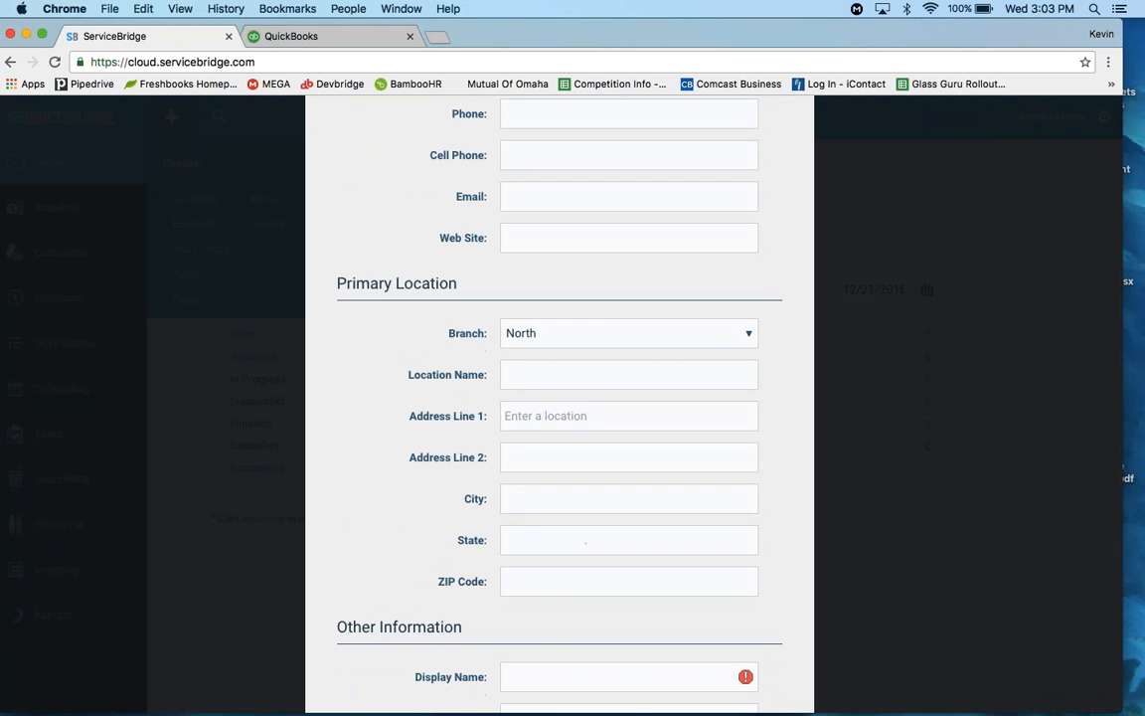
scroll(559, 397, down, 4)
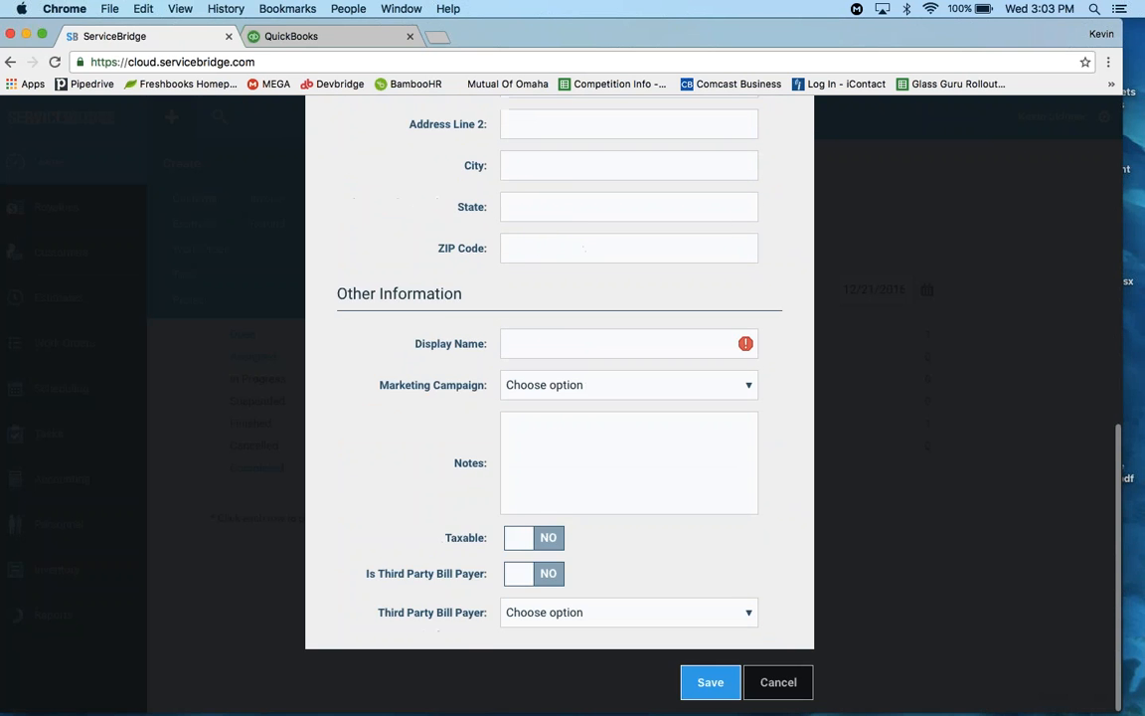
click(525, 582)
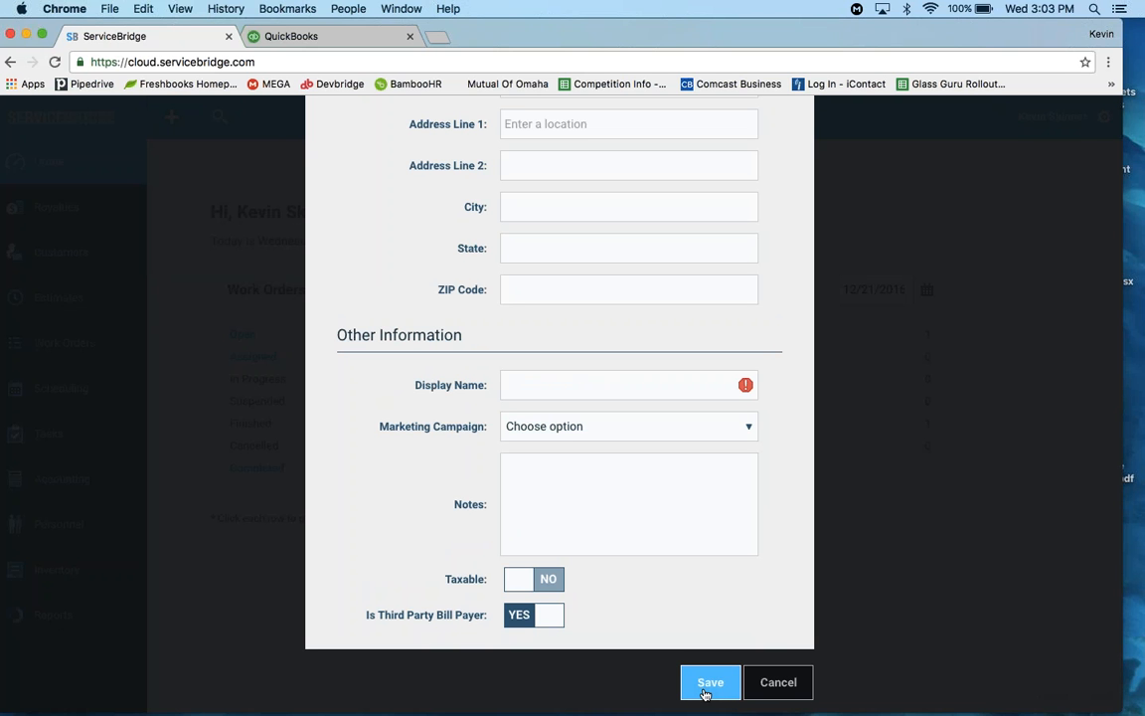
click(780, 682)
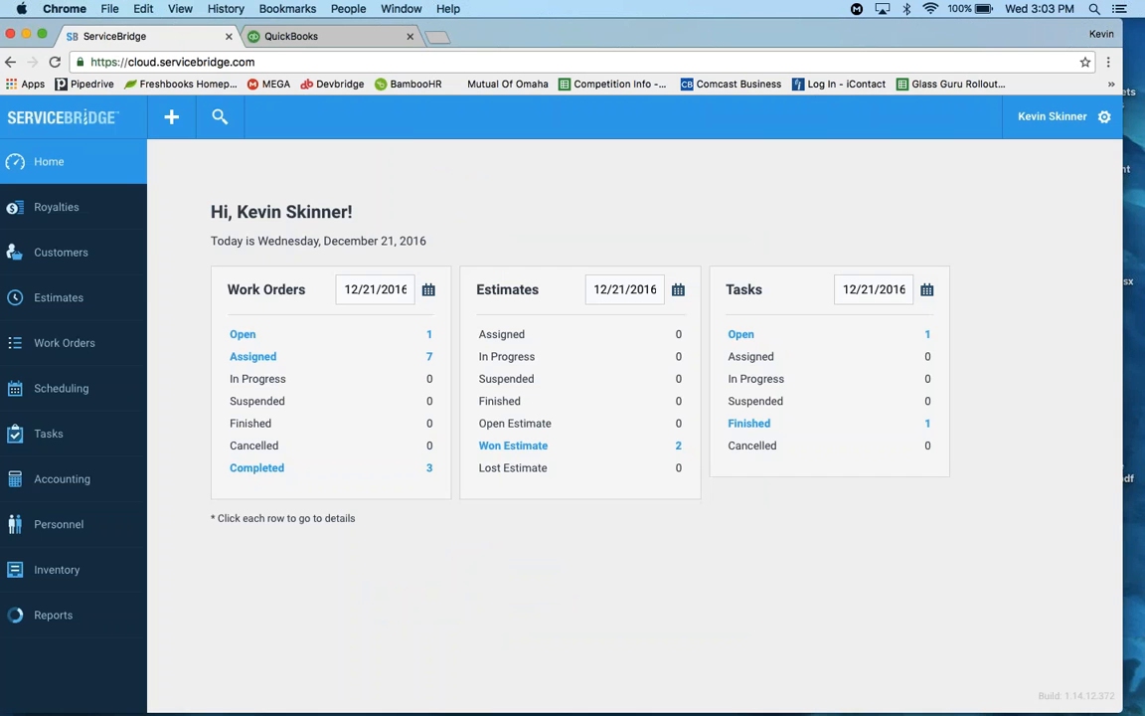
Step: Start a new work order for the customer ACME Refrigeration Service
click(162, 117)
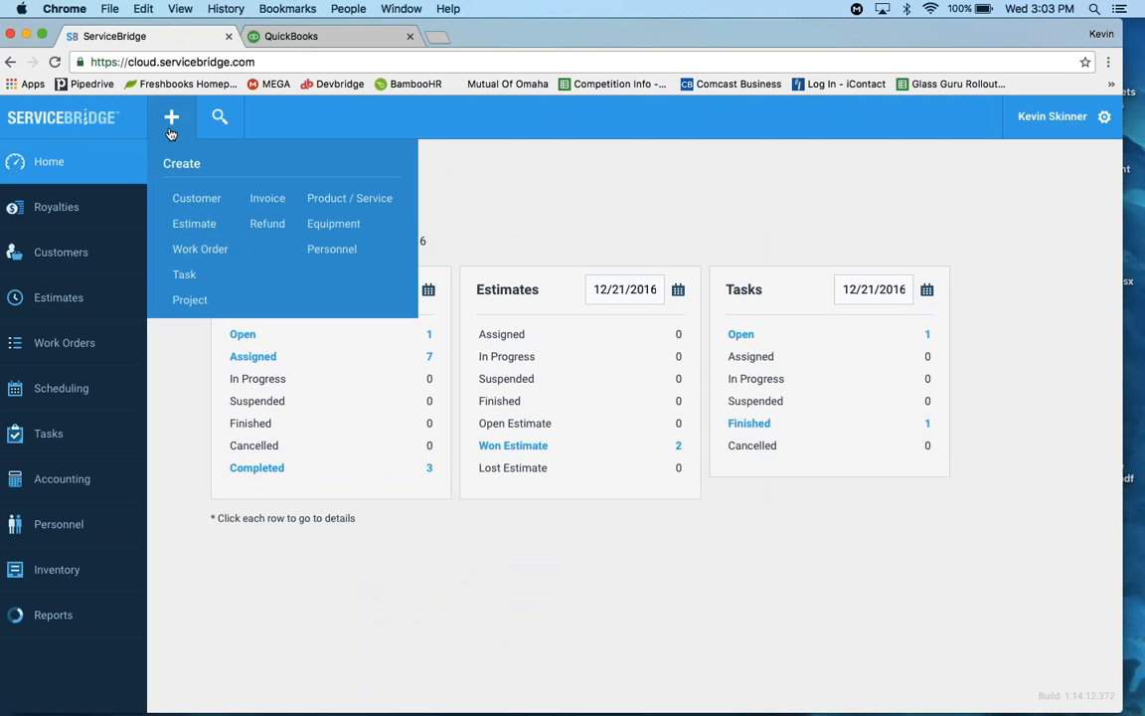
click(185, 249)
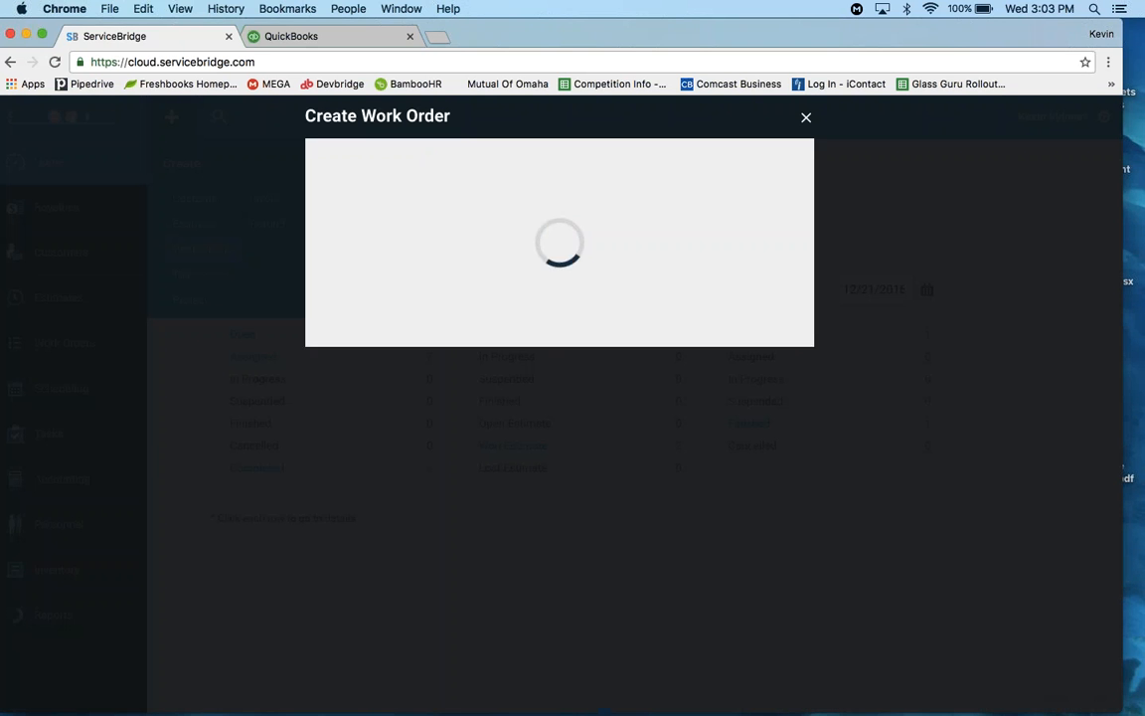
click(608, 287)
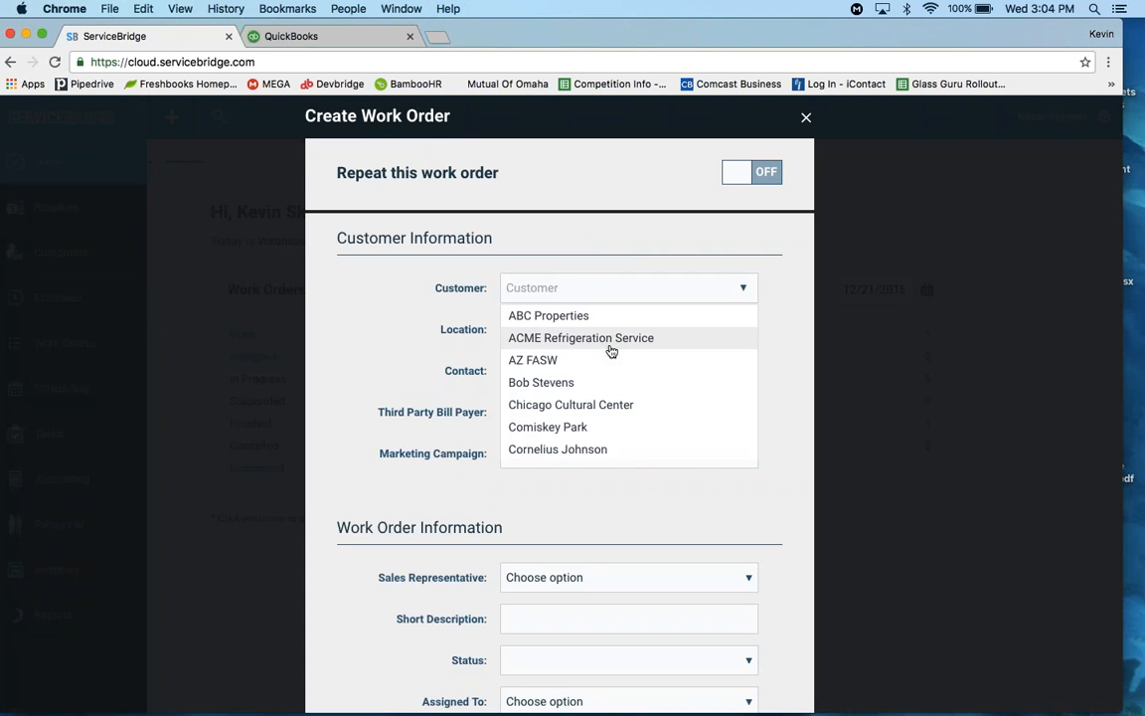
scroll(609, 350, down, 1)
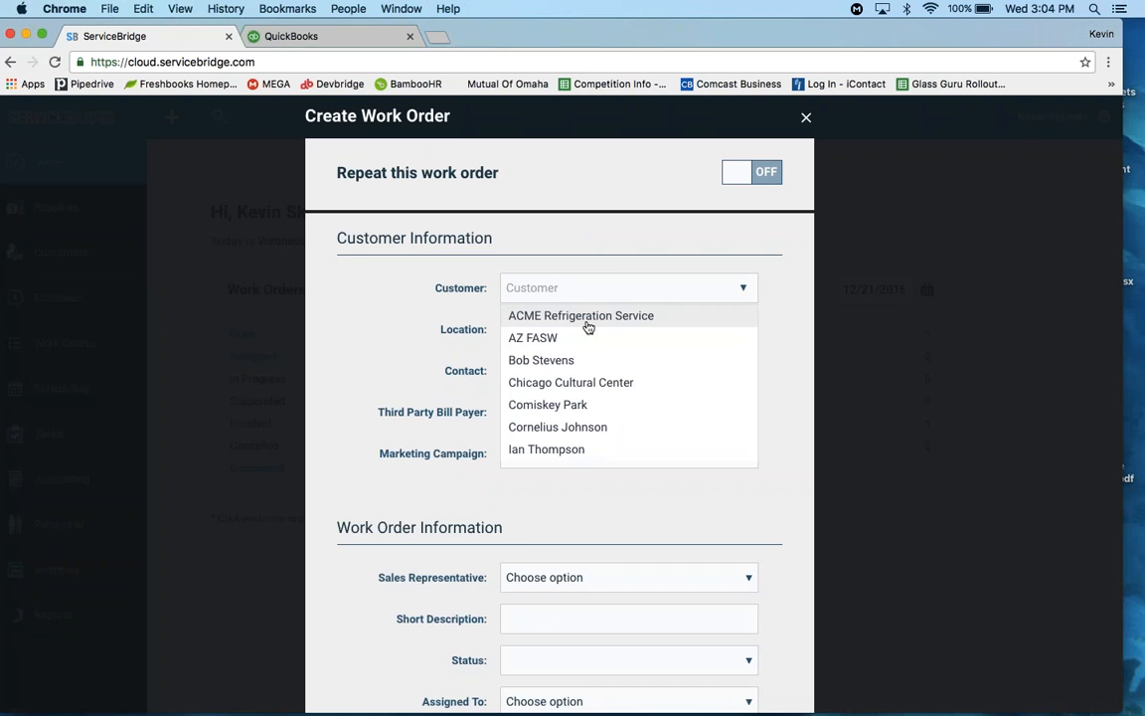
click(585, 317)
Step: Set the work order's third party bill payer to ABC Properties
scroll(559, 404, down, 1)
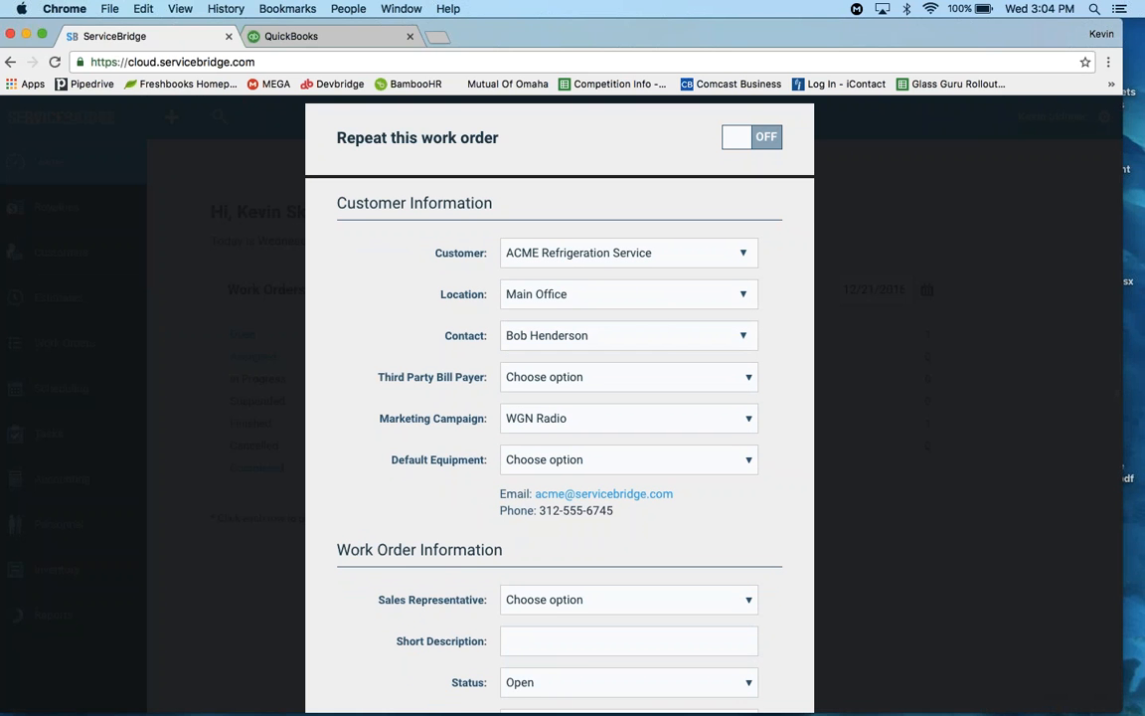
scroll(636, 360, down, 1)
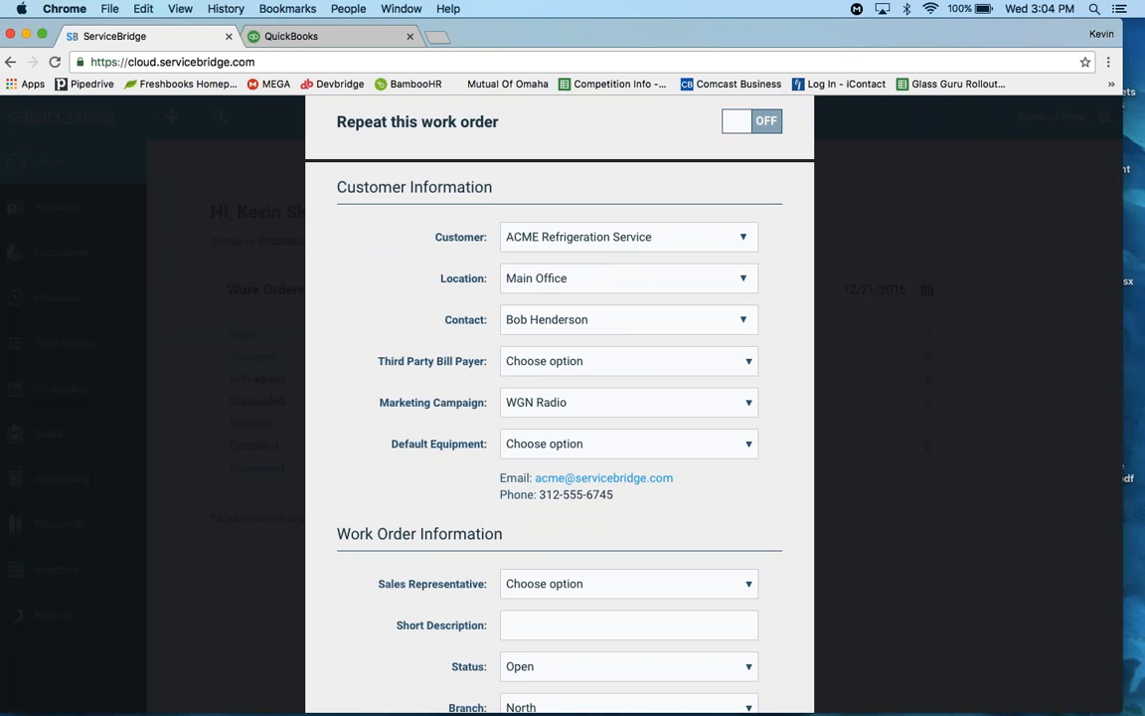
click(536, 360)
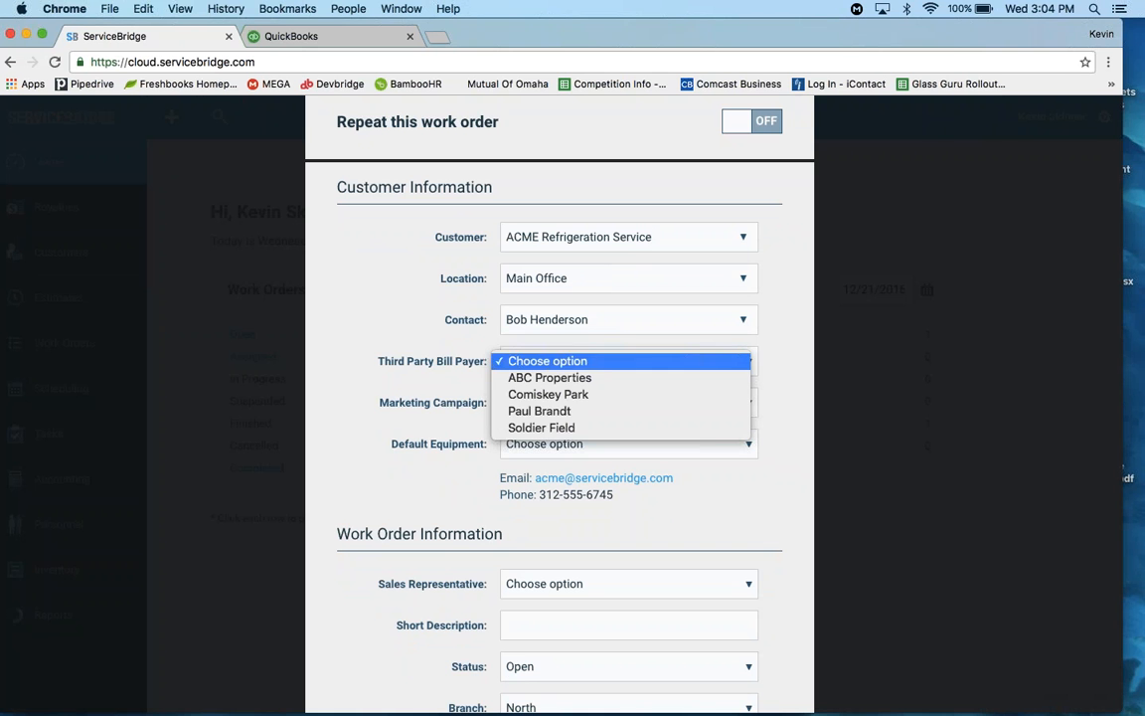
click(546, 379)
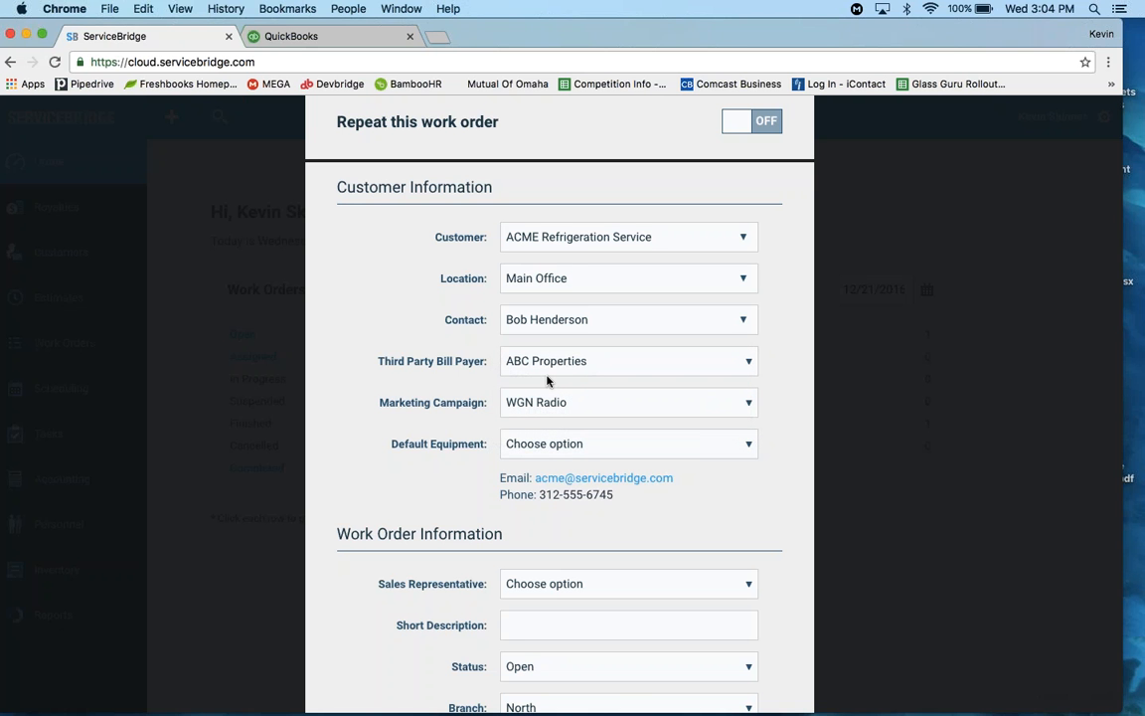
Step: Examine the available third party bill payers and the customer information on the work order form
scroll(547, 381, down, 3)
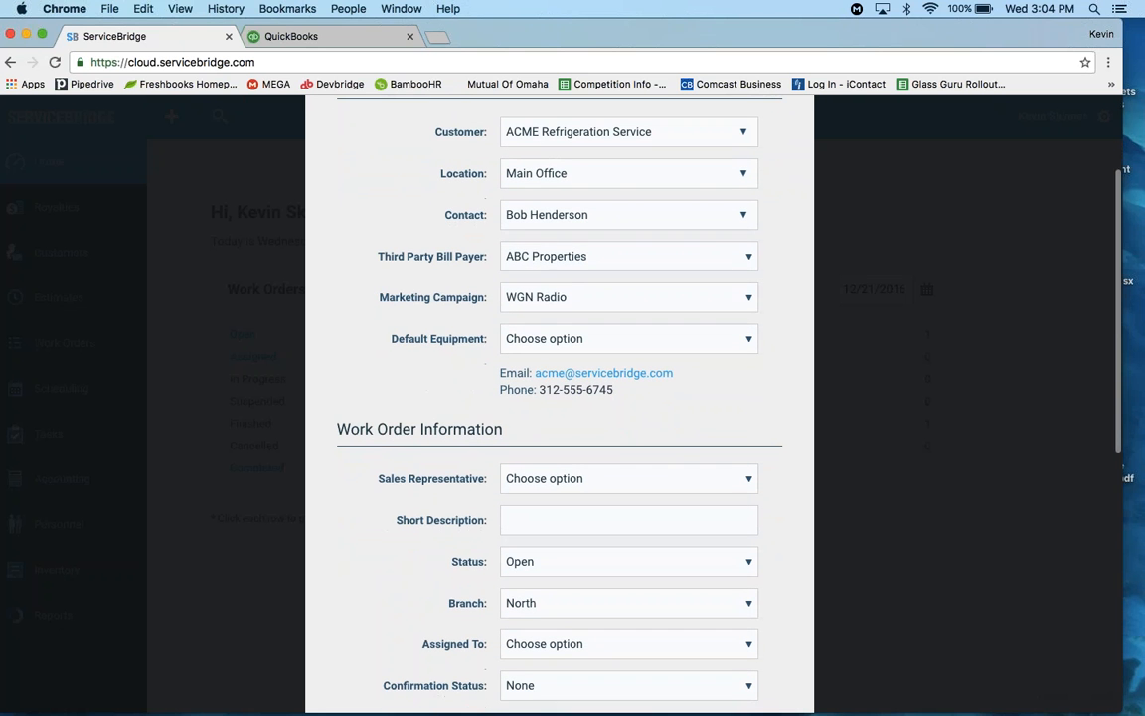
click(749, 257)
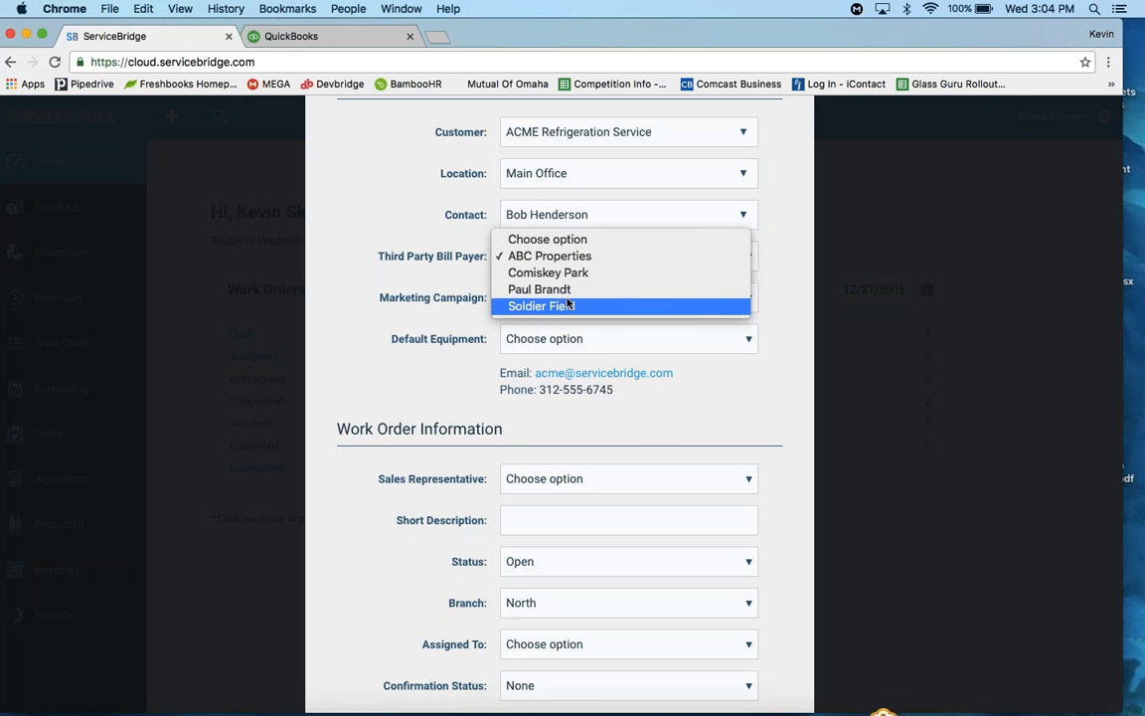
click(1129, 259)
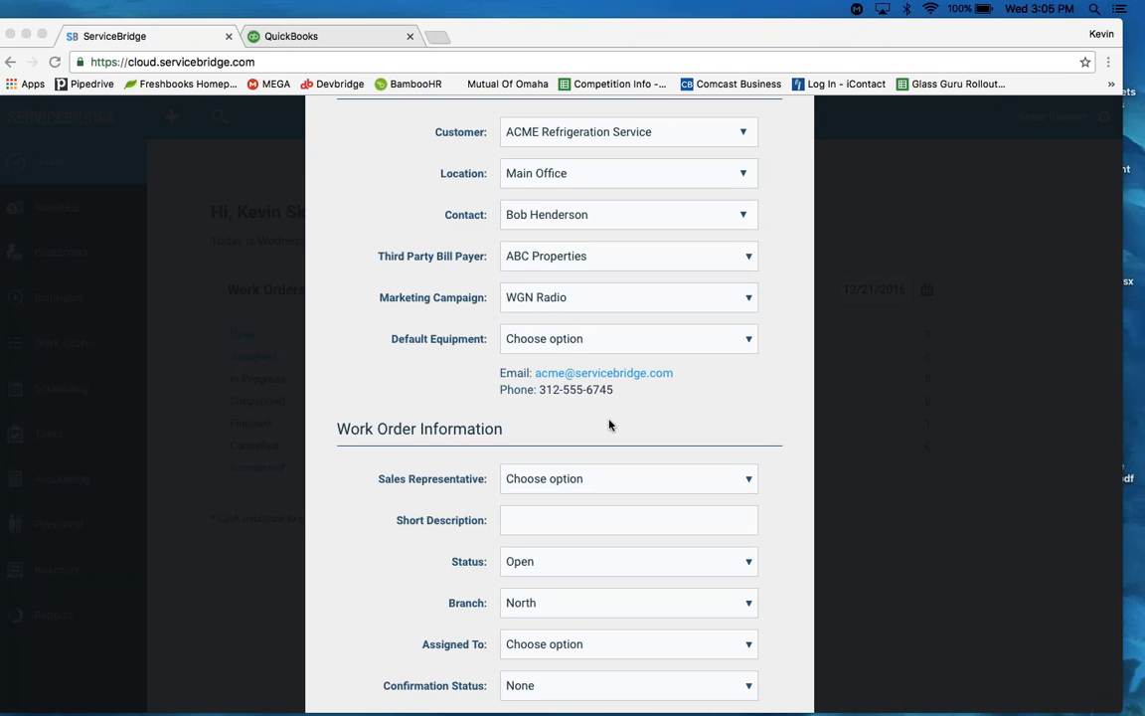
scroll(611, 425, up, 2)
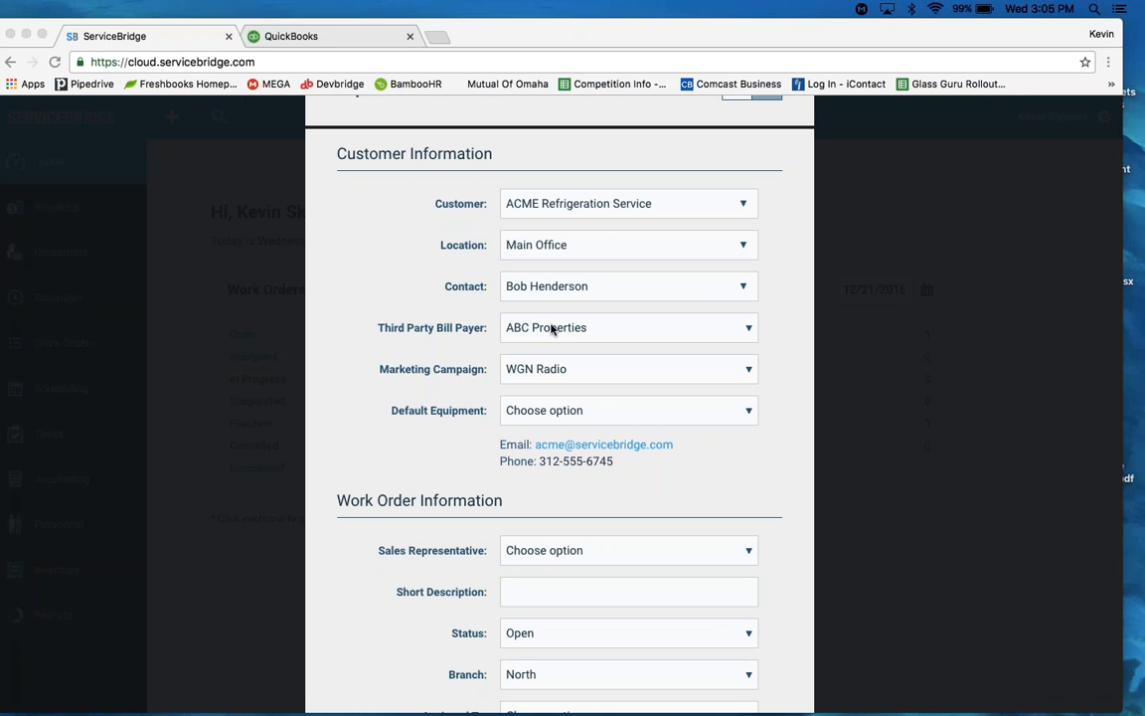
scroll(552, 328, down, 2)
scroll(552, 328, up, 4)
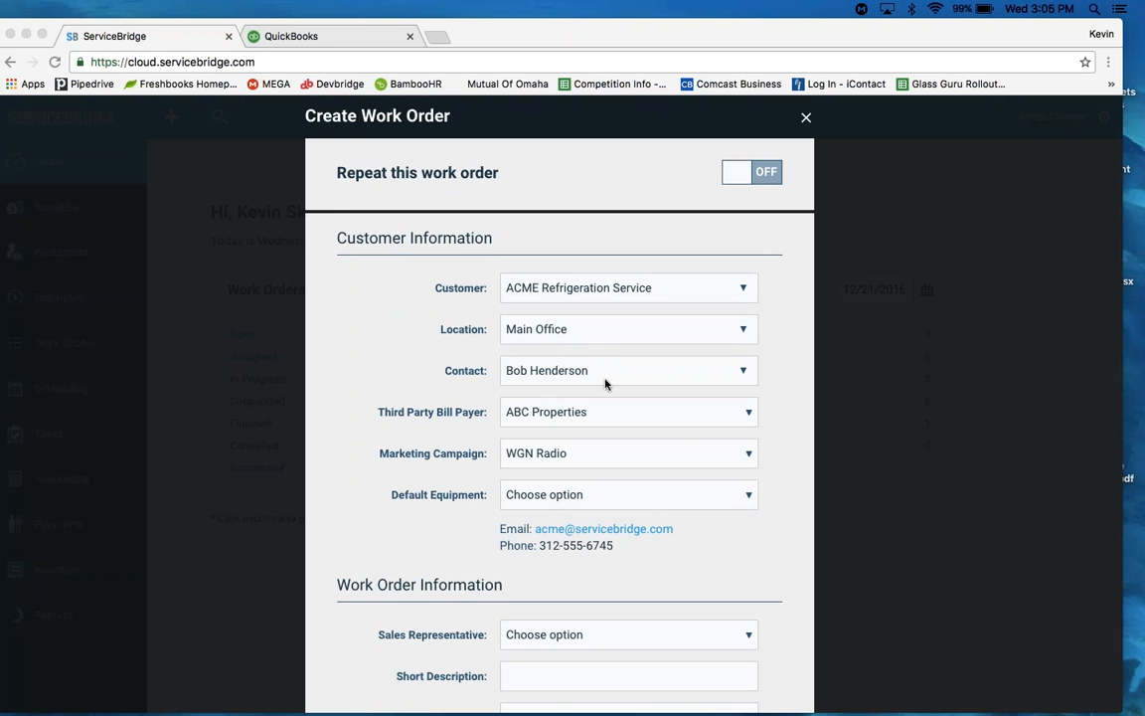
scroll(679, 429, down, 2)
scroll(682, 429, down, 2)
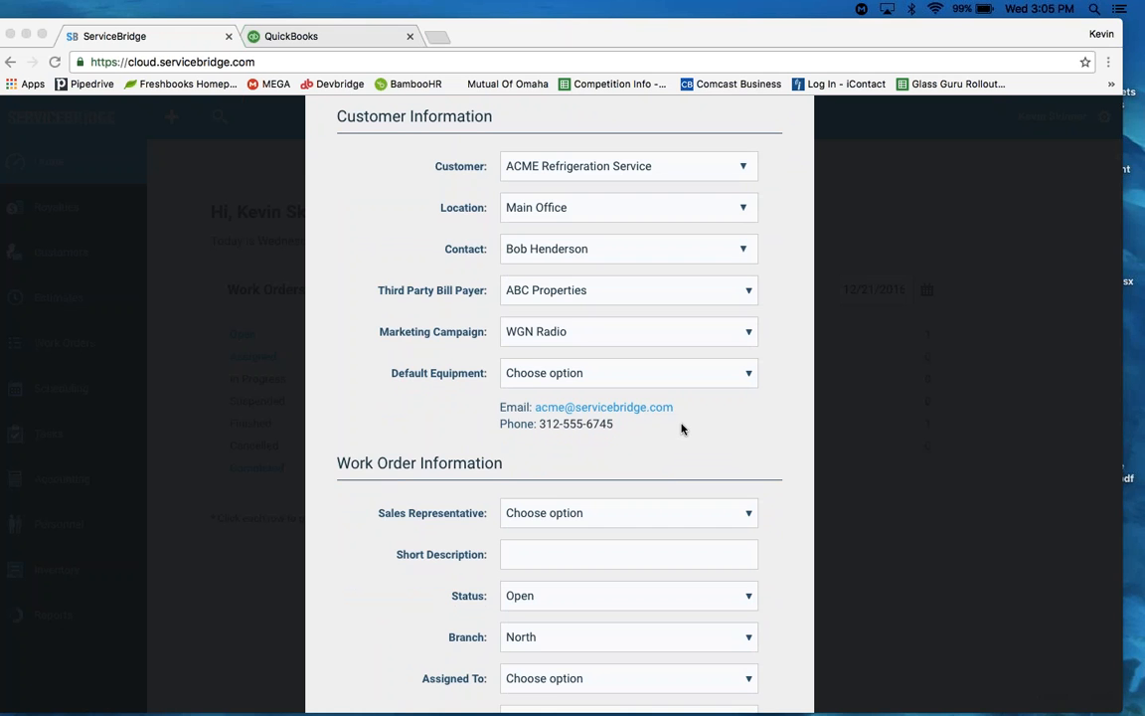
Step: Fill in the work order information with short description Service Call and status Finished, assigned to the signed-in user
scroll(621, 358, down, 6)
click(651, 369)
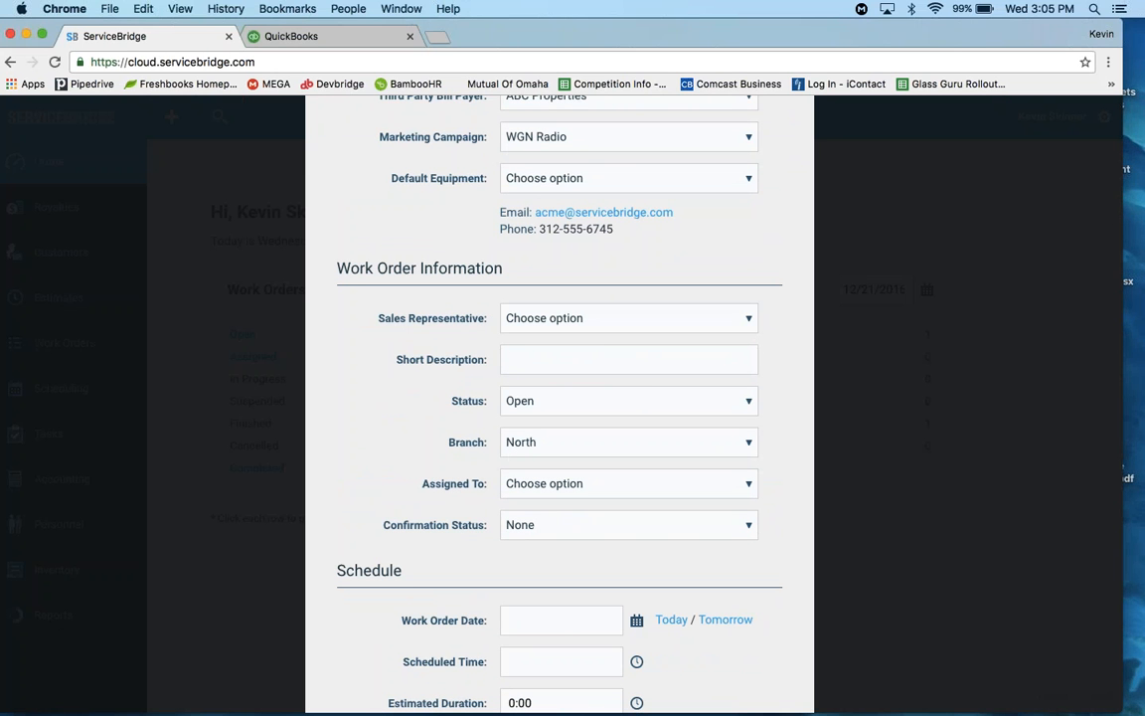
text(Service Call)
click(592, 400)
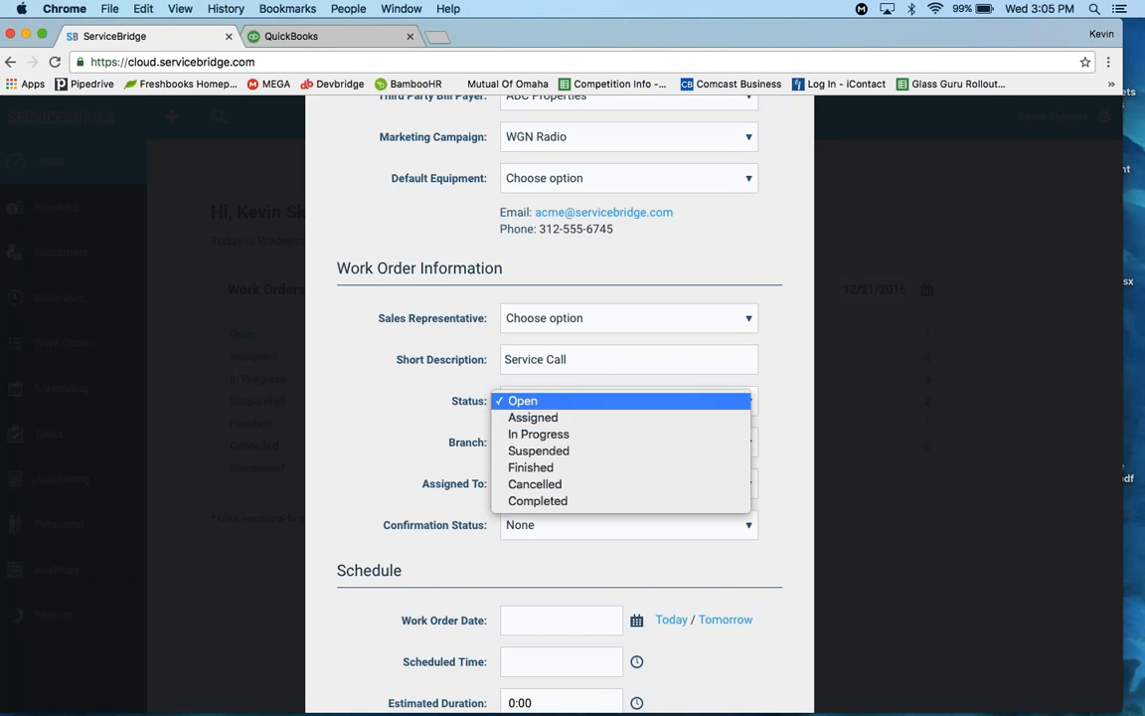
click(543, 469)
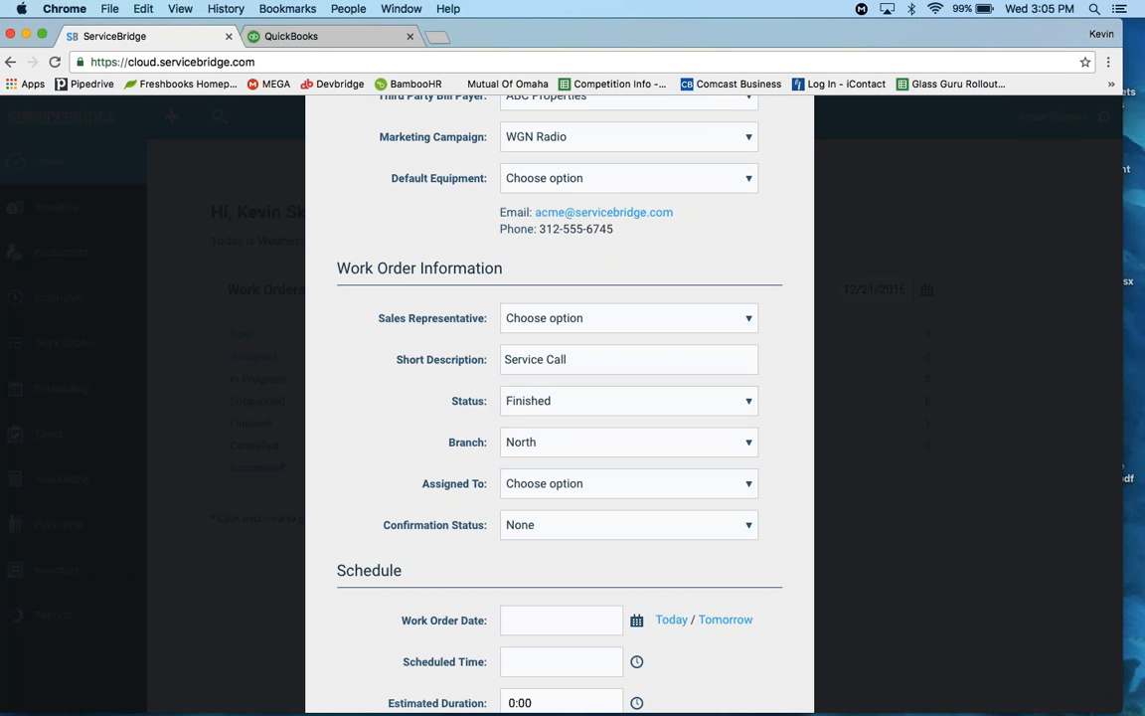
click(747, 482)
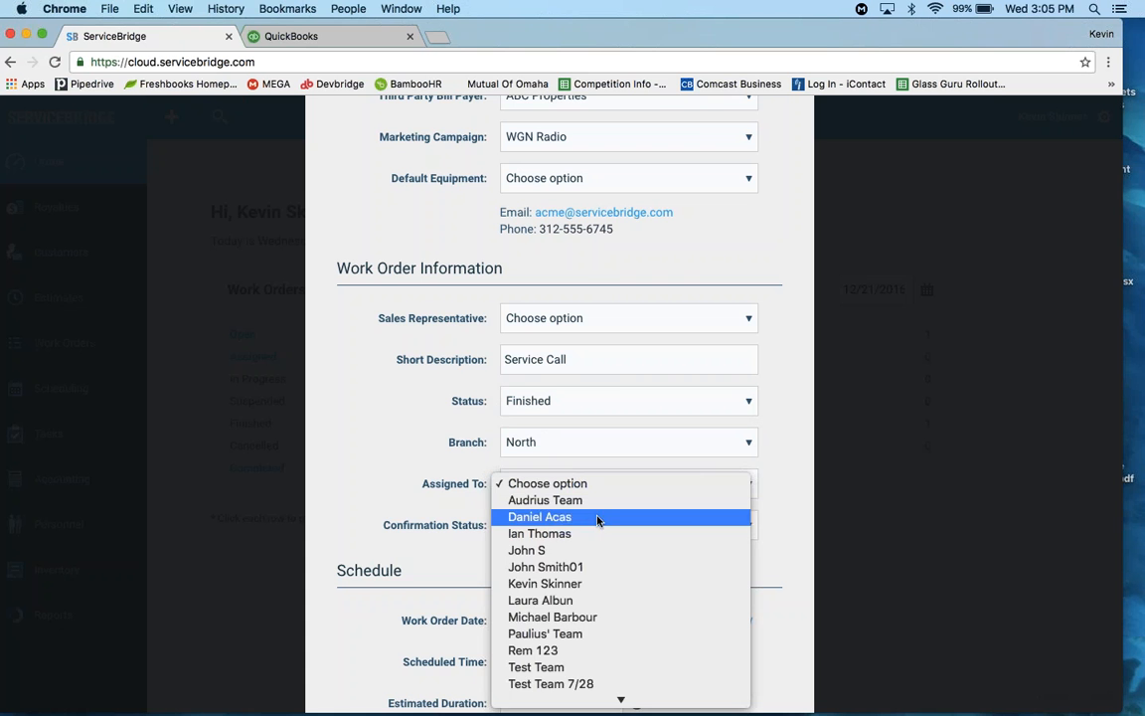
click(577, 583)
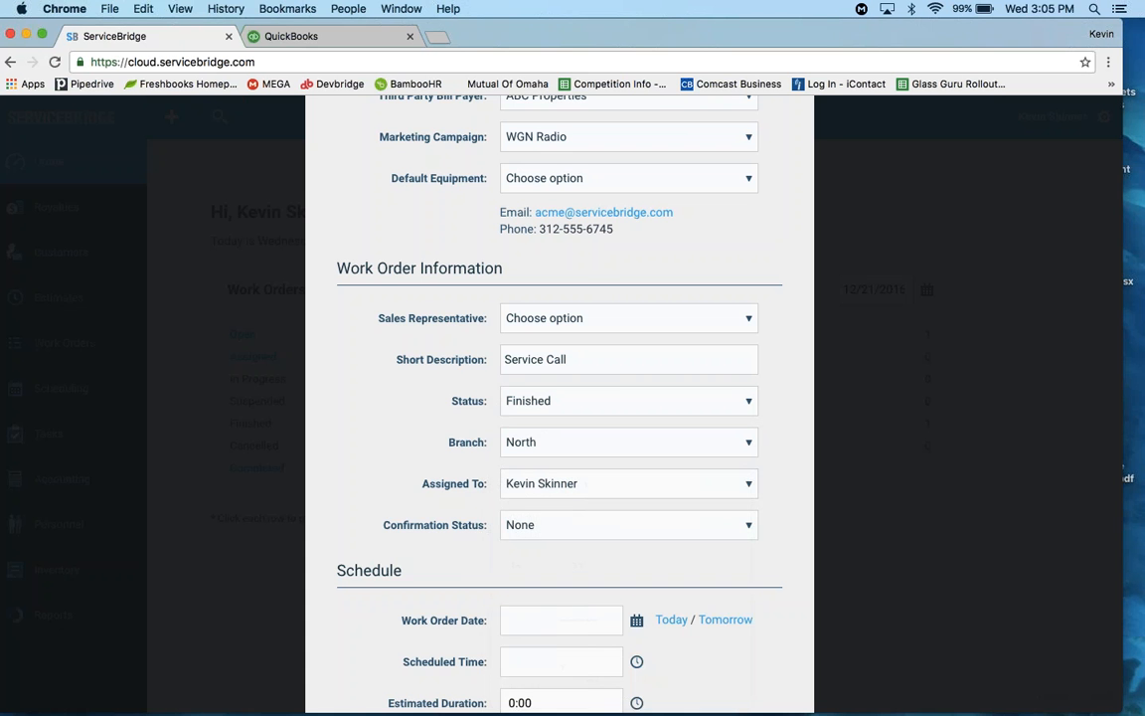
Step: Schedule the work order for today, 12/21/2016, at 3:00 PM with an estimated duration of 2:00
scroll(597, 566, down, 2)
click(671, 529)
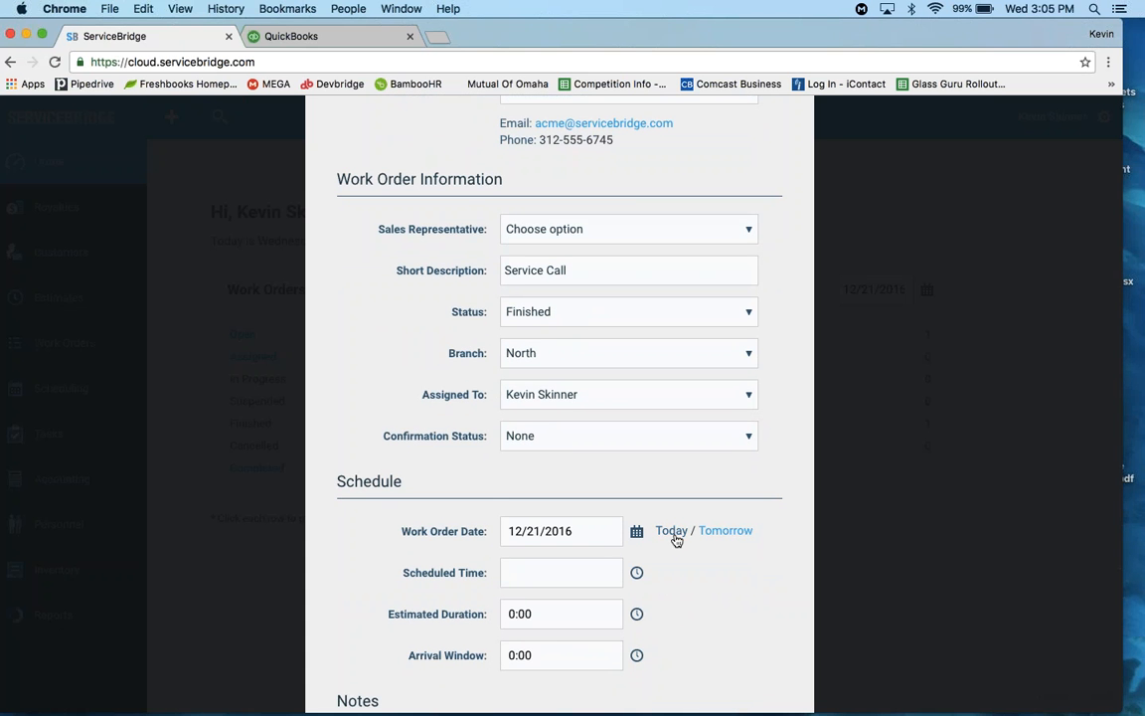
scroll(637, 477, down, 2)
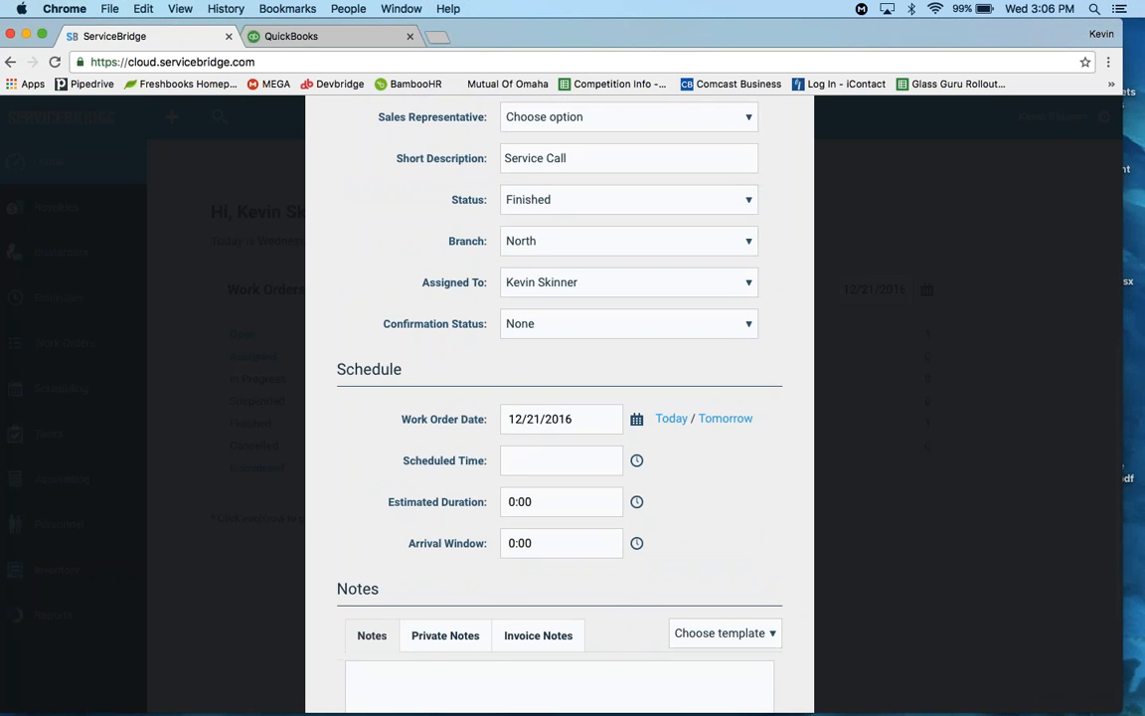
click(517, 461)
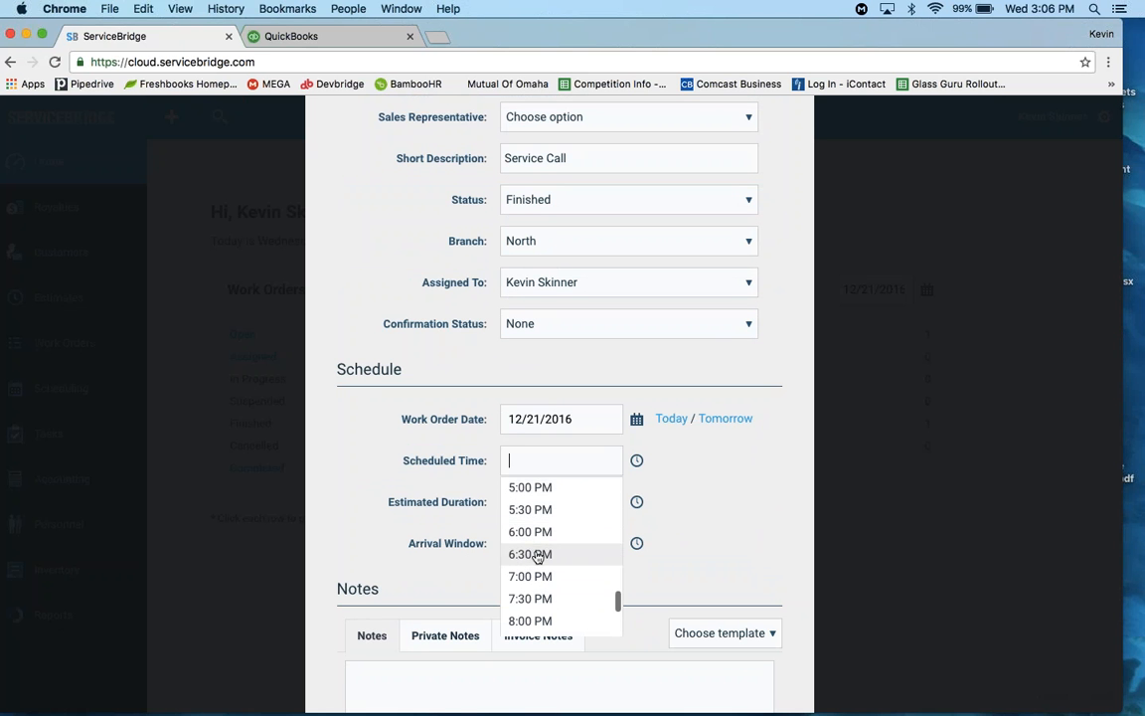
scroll(538, 527, up, 4)
click(535, 491)
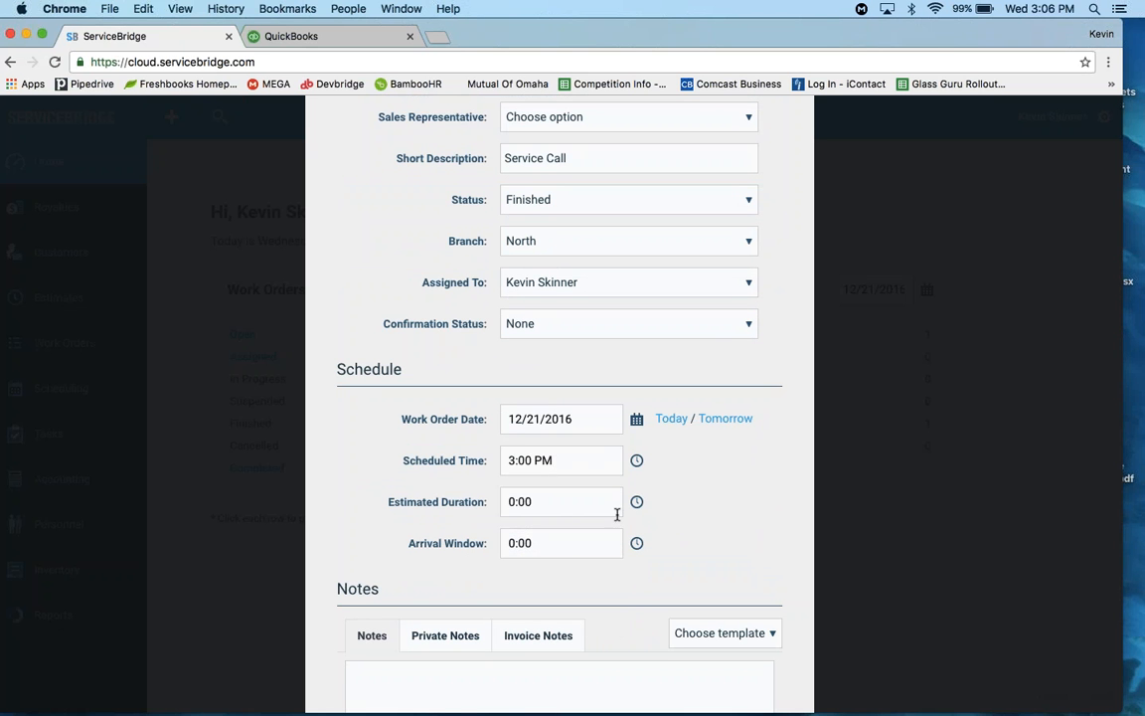
click(541, 502)
click(527, 573)
Step: Add the invoice note "Invoice Notes Test!" and save the work order
scroll(488, 529, down, 3)
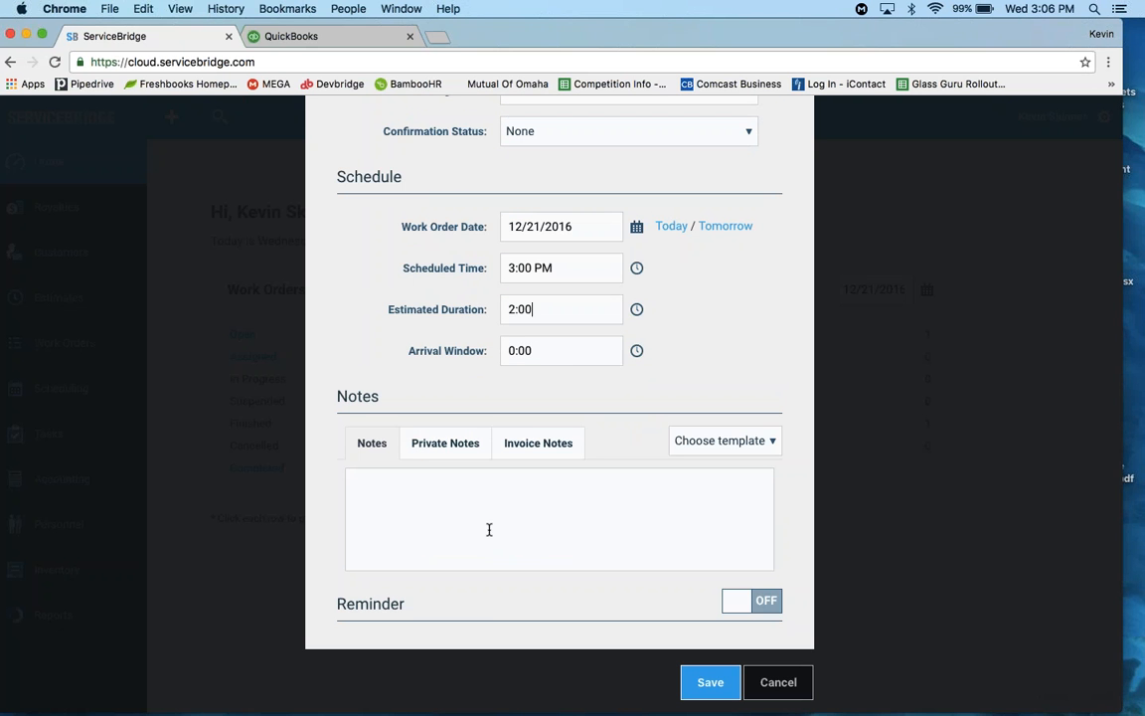
click(525, 447)
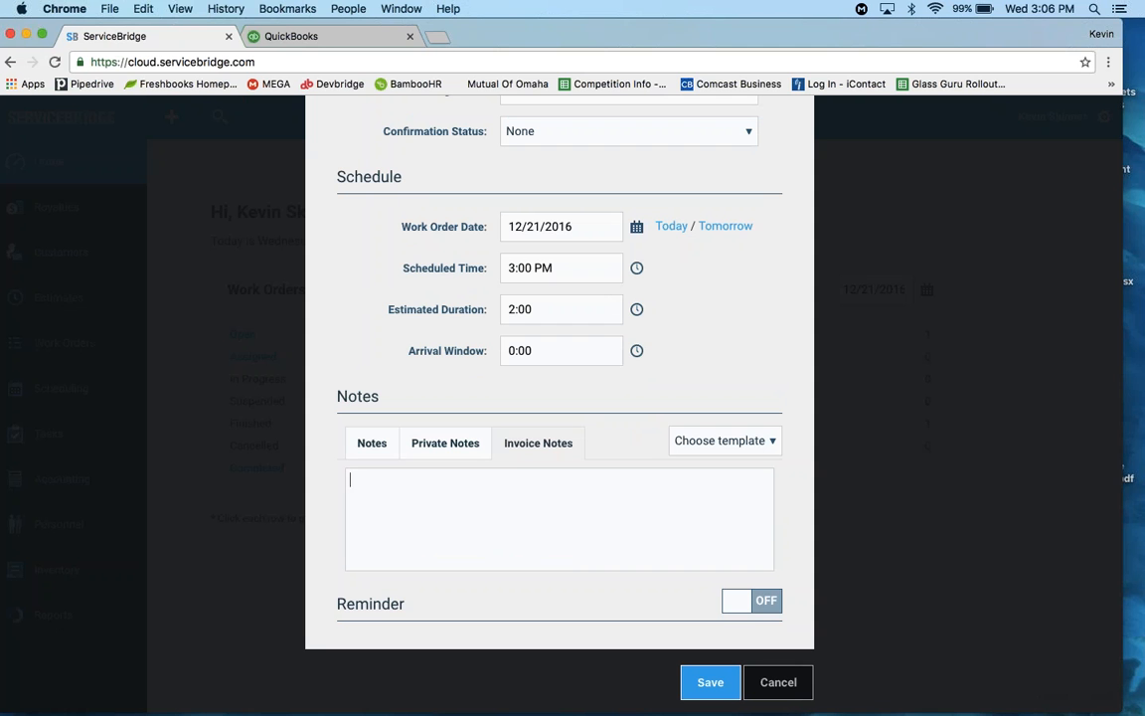
text(Invoice Notes Test!)
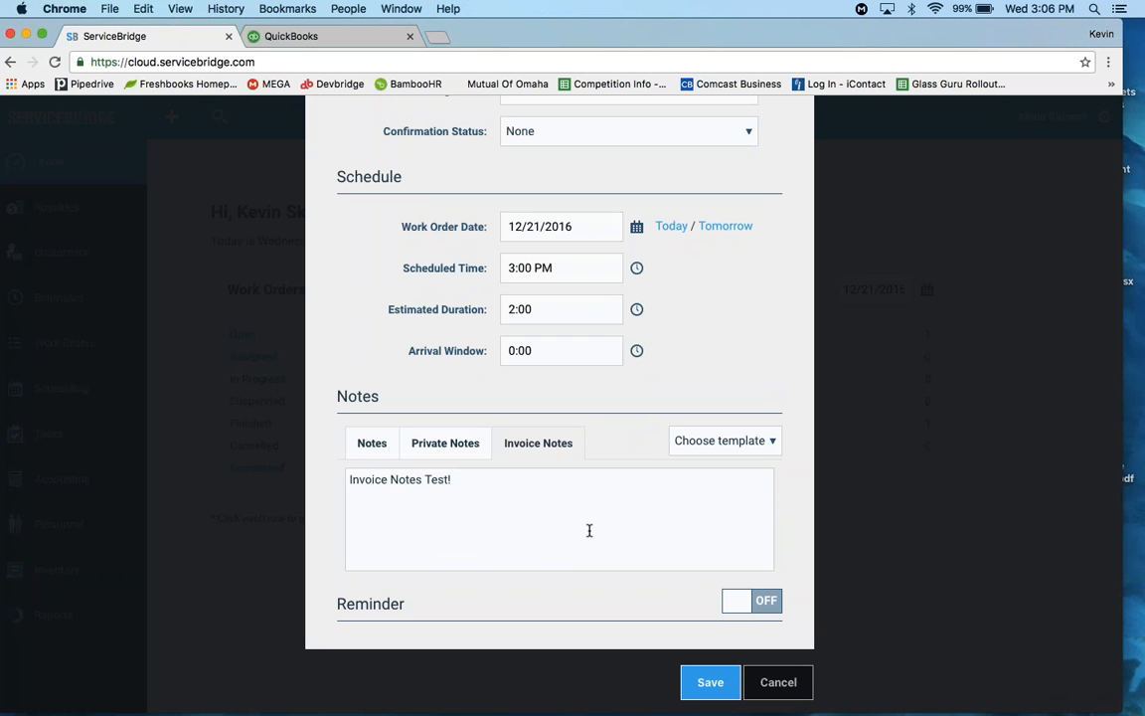
click(710, 685)
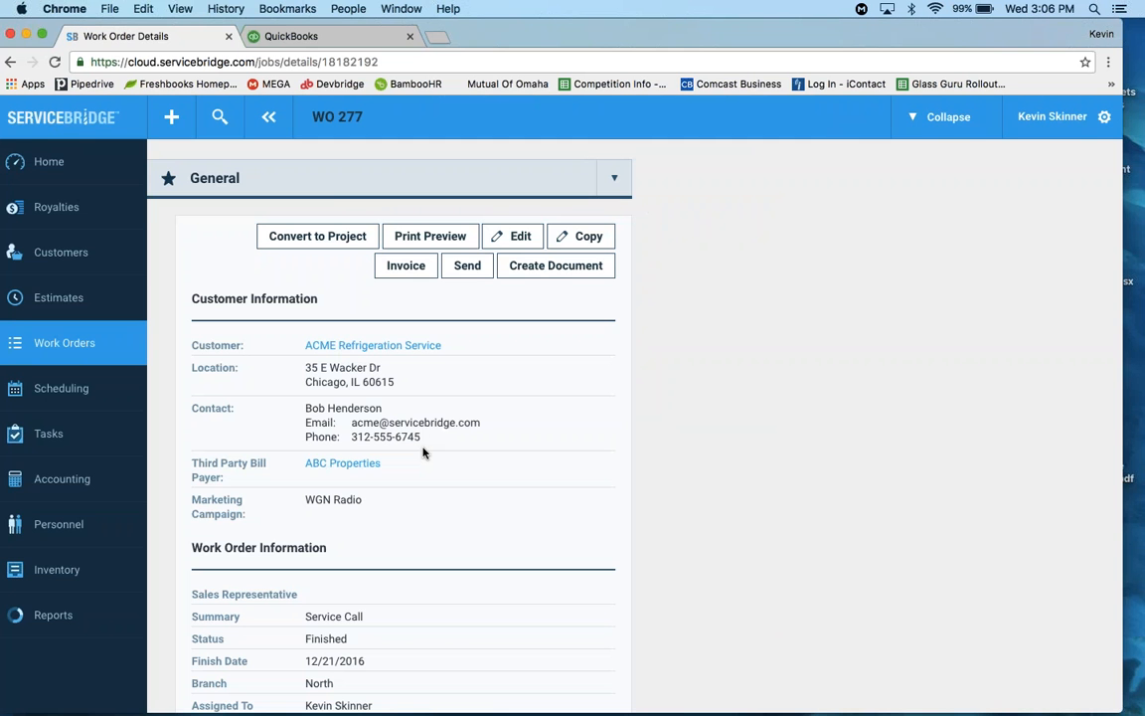
Step: Review the saved work order, start creating an invoice from it, and show the full invoice details
scroll(382, 546, down, 3)
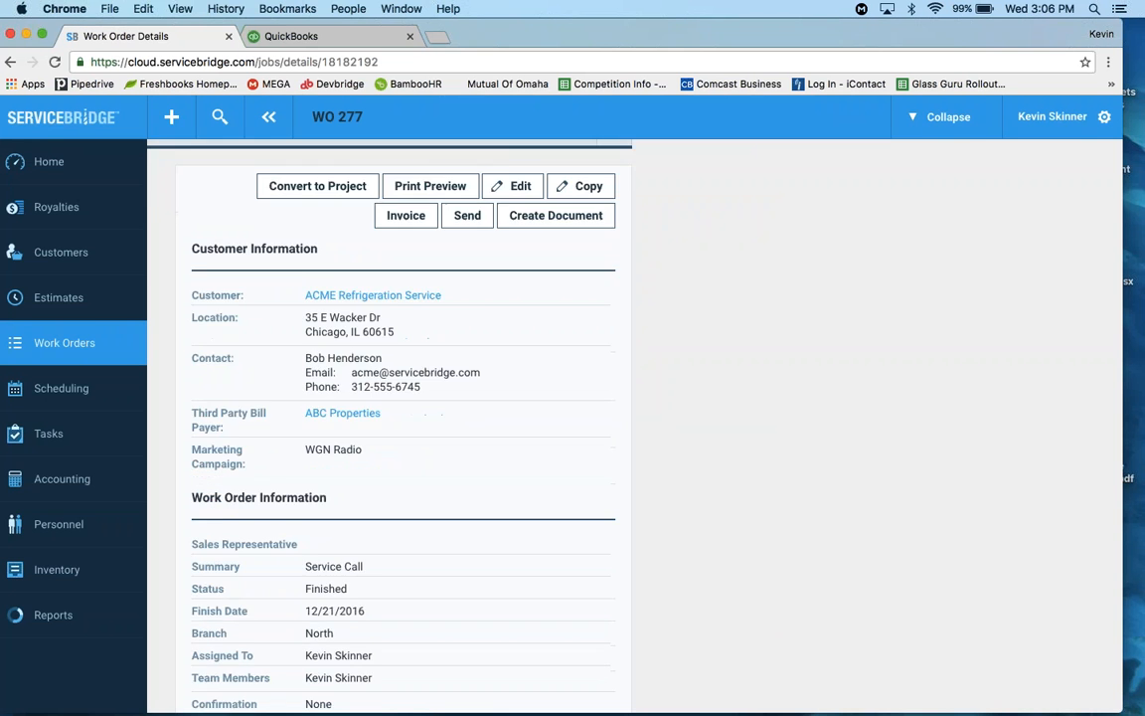
scroll(382, 547, up, 3)
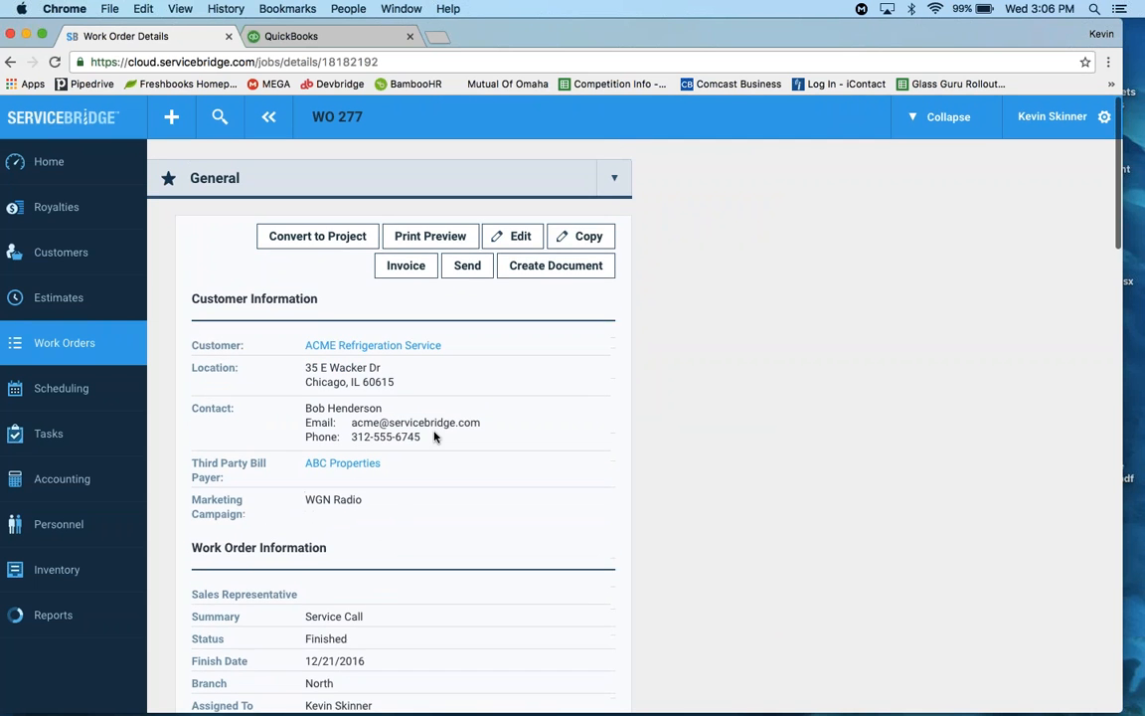
scroll(434, 437, down, 1)
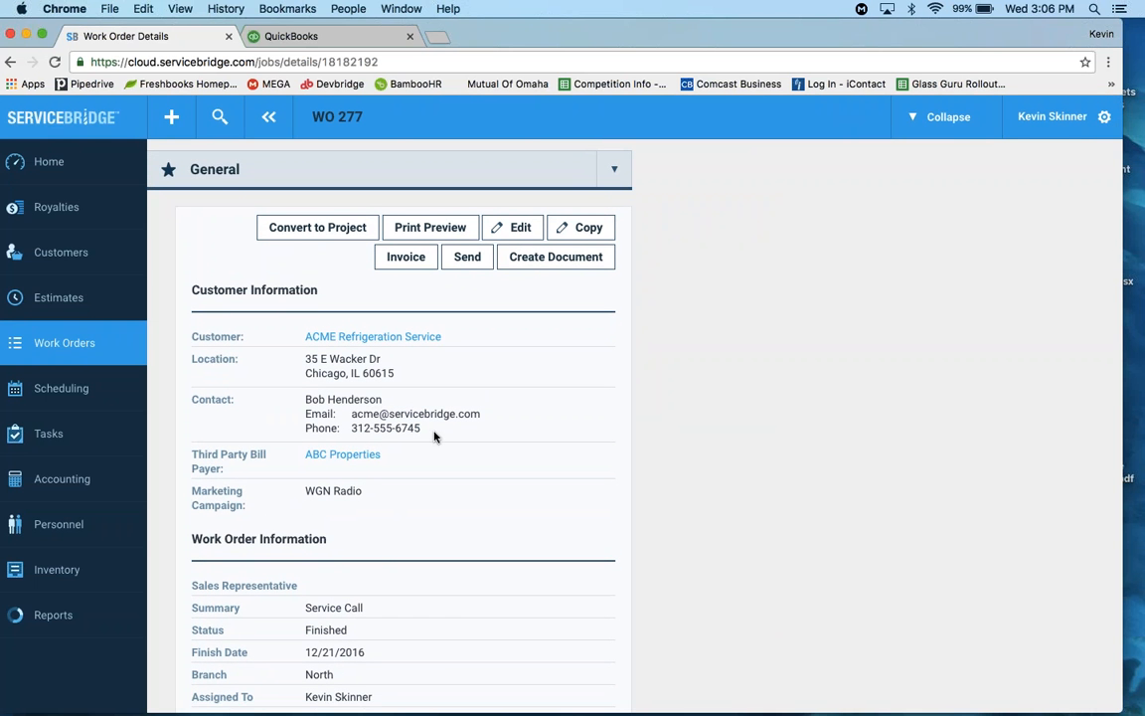
scroll(434, 437, down, 8)
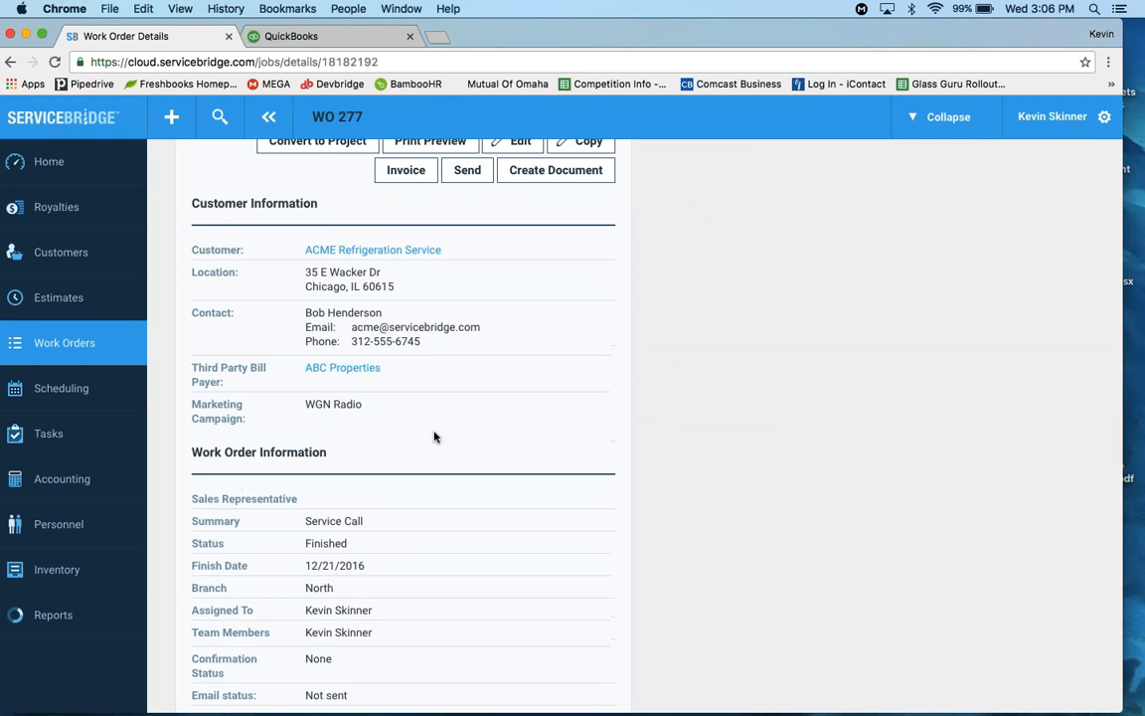
scroll(386, 487, down, 3)
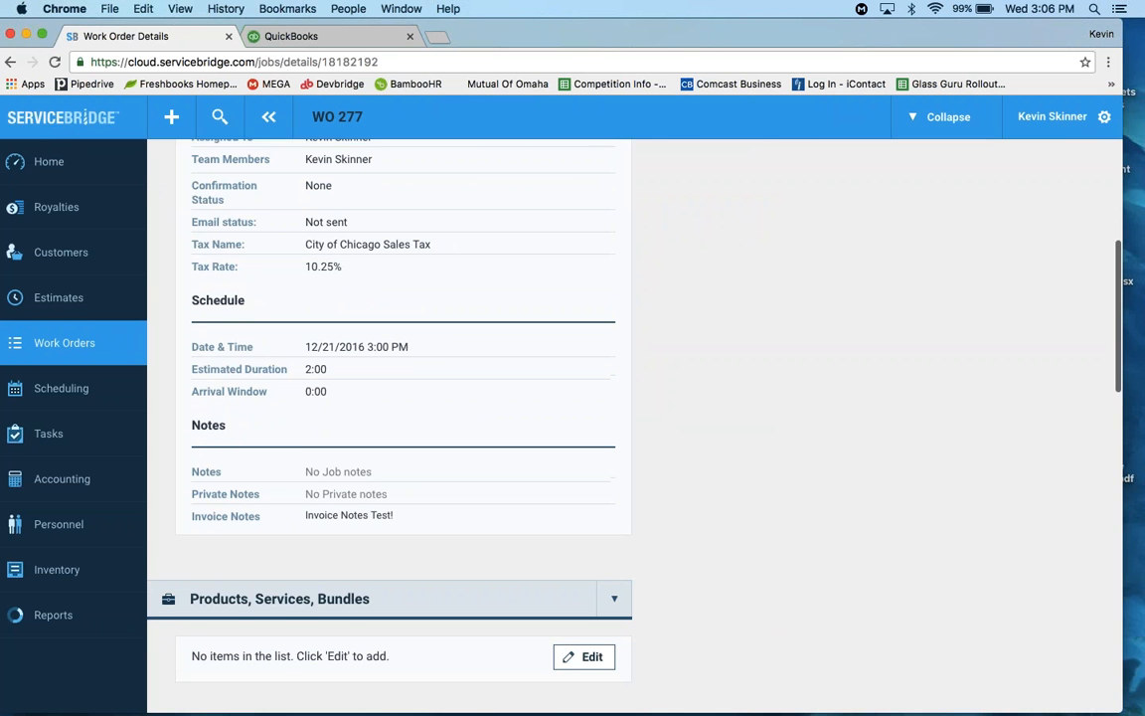
scroll(364, 514, up, 10)
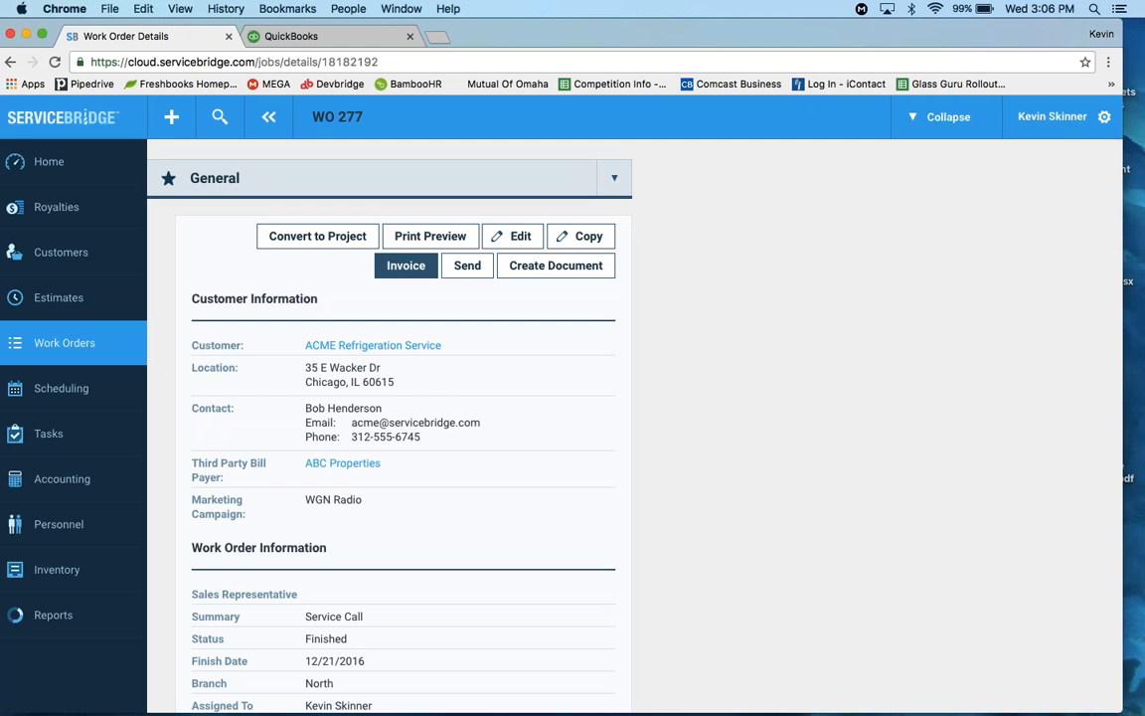
click(406, 265)
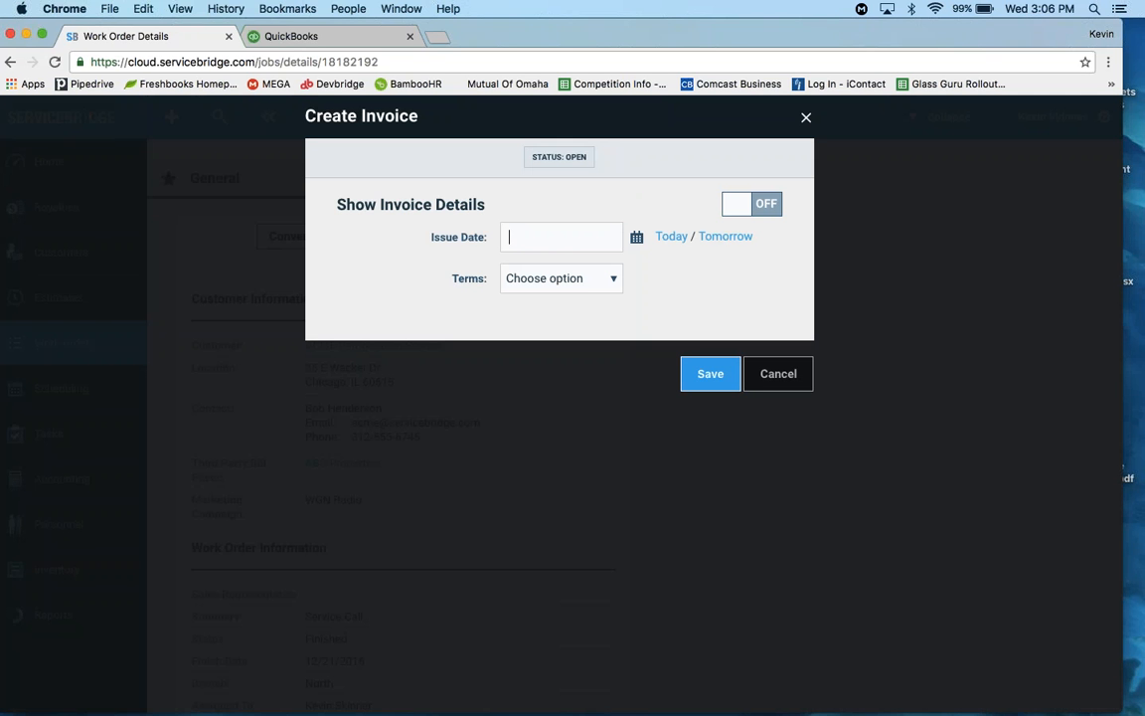
click(732, 210)
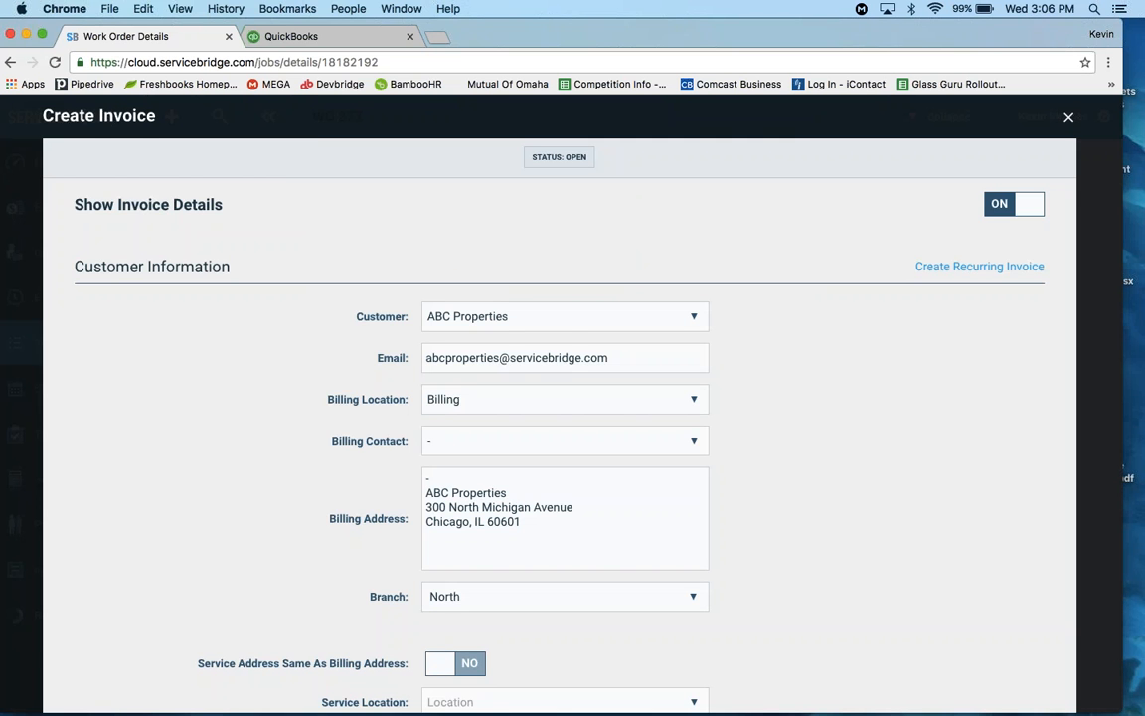
Step: Examine the invoice's customer, billing address, service address and invoice notes carried over from the work order
scroll(565, 317, down, 5)
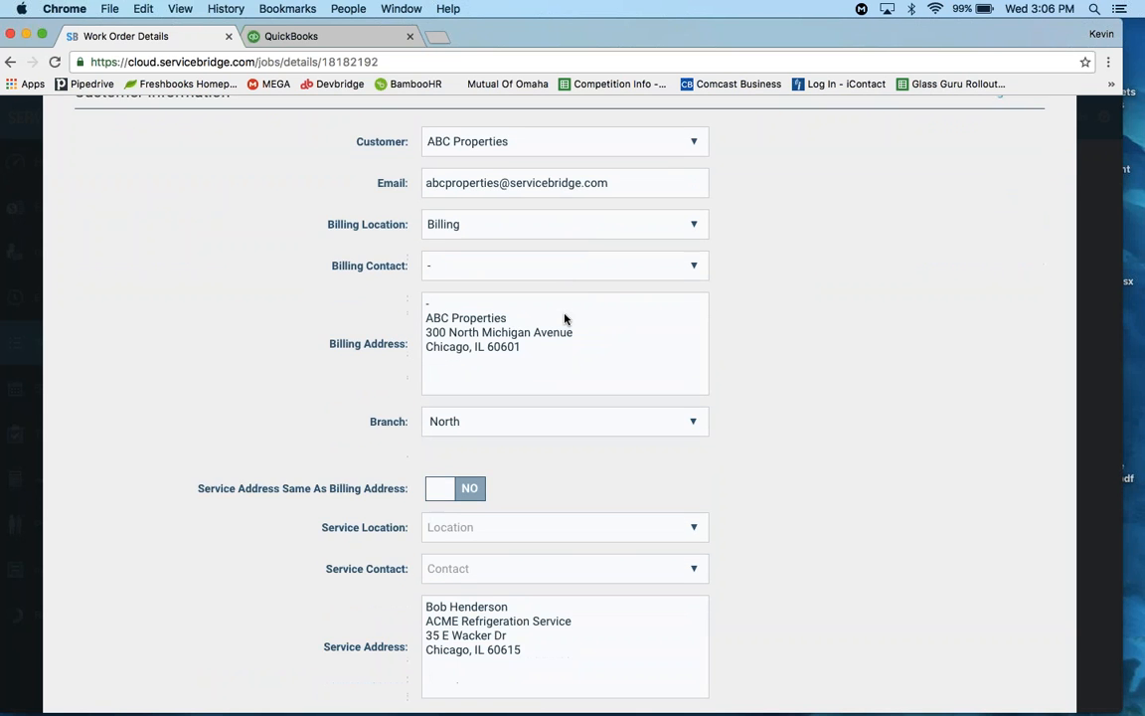
scroll(486, 429, down, 2)
scroll(478, 465, up, 4)
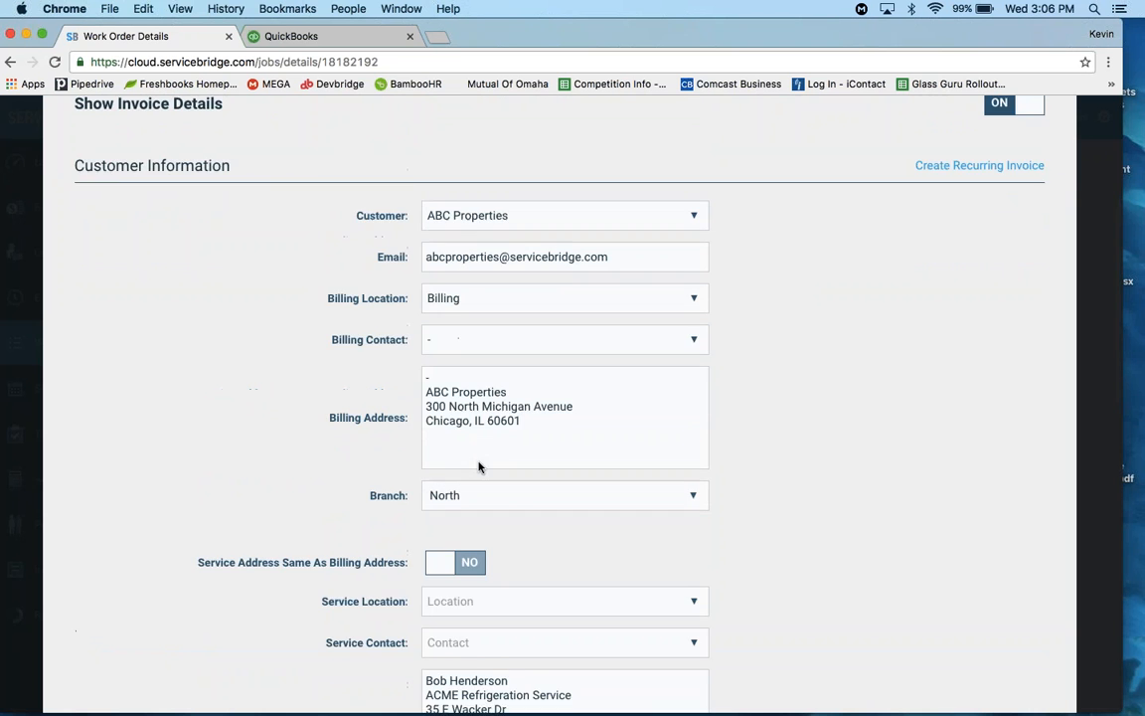
scroll(488, 605, down, 2)
scroll(488, 605, up, 3)
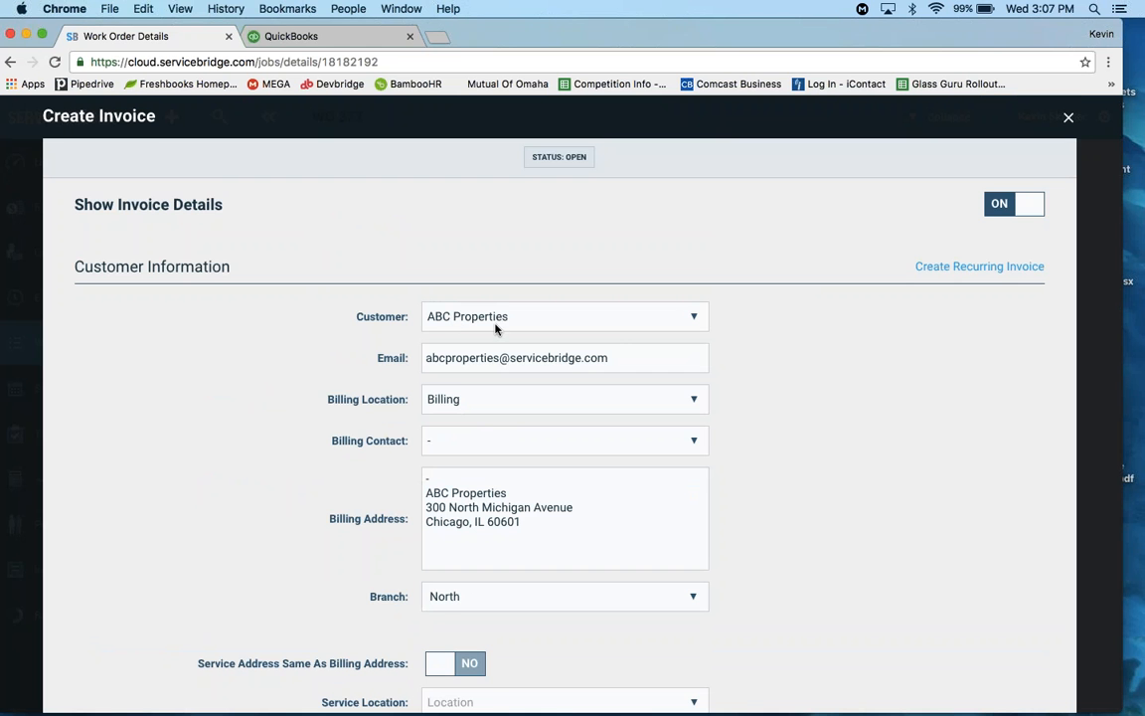
scroll(618, 354, down, 5)
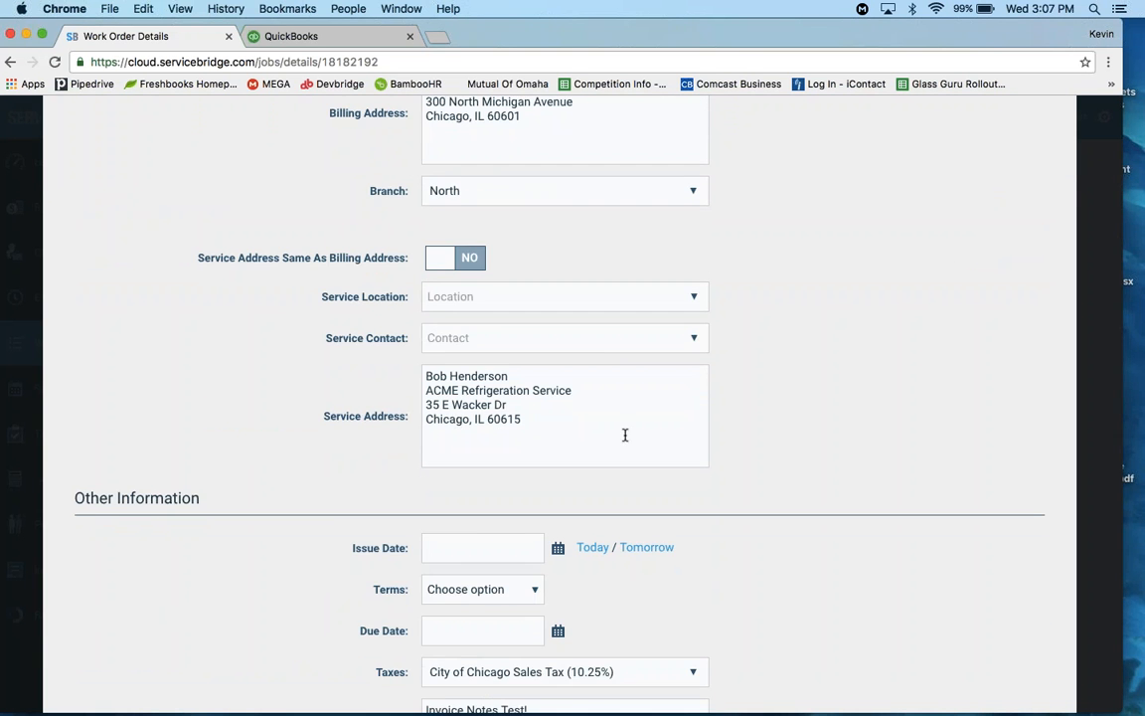
scroll(624, 435, down, 2)
scroll(625, 435, down, 3)
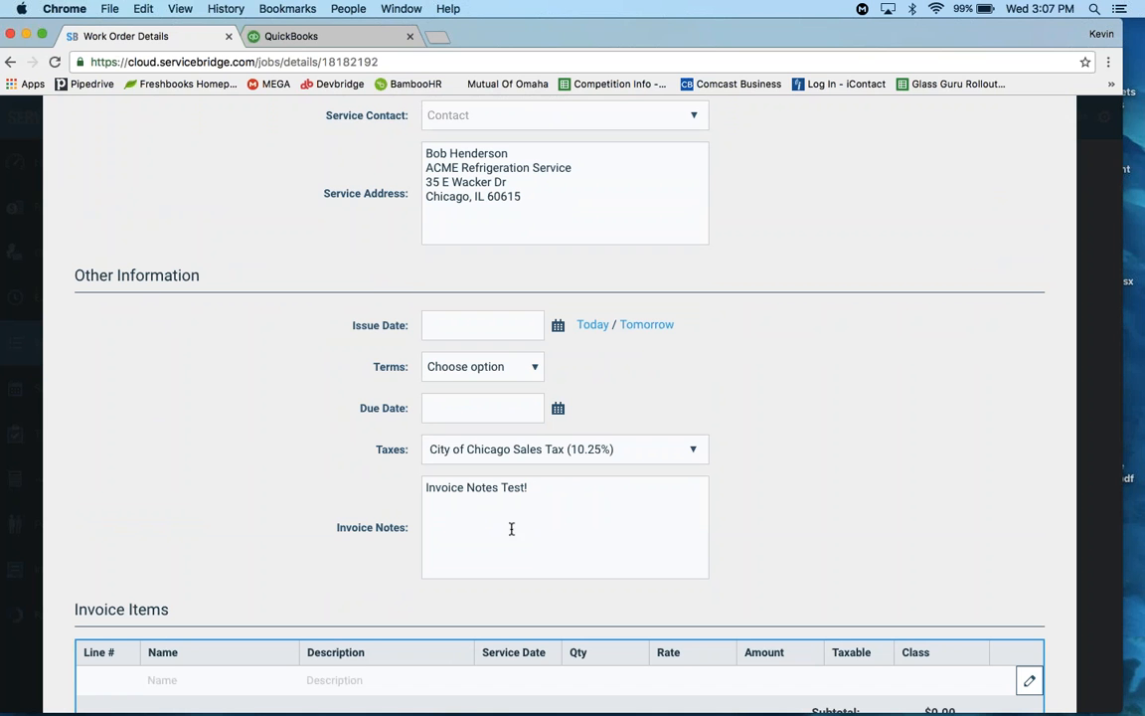
Step: Set the invoice's issue date to today, 12/21/2016, and its terms to Net 30
click(592, 325)
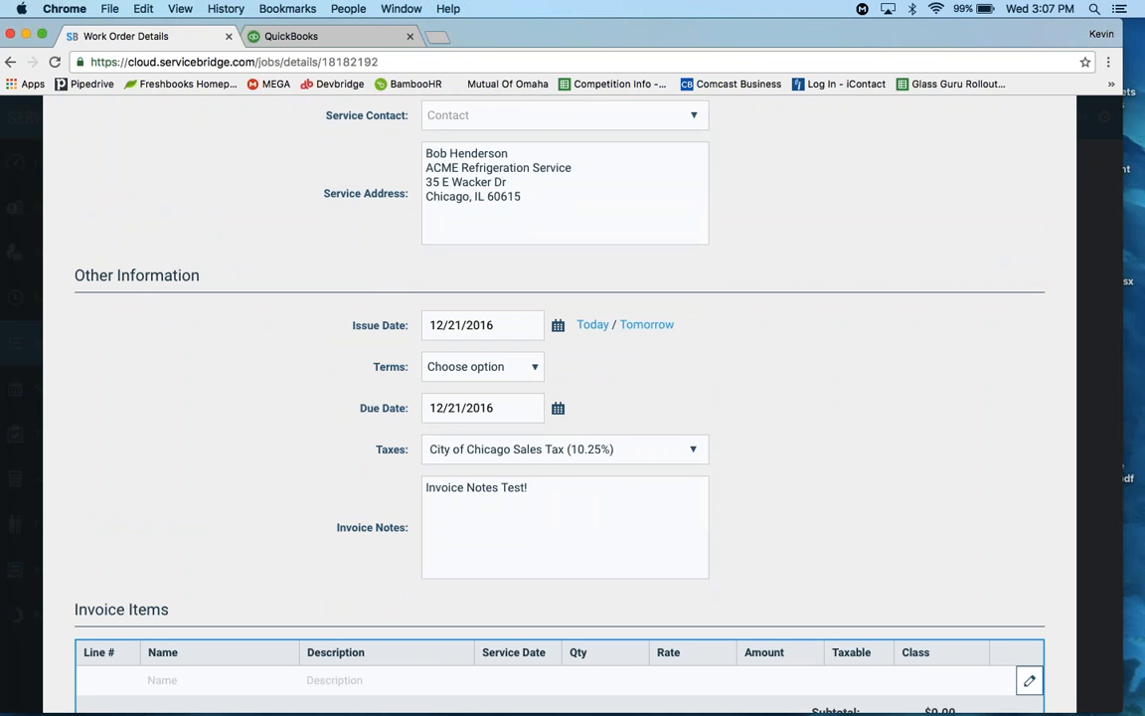
click(479, 366)
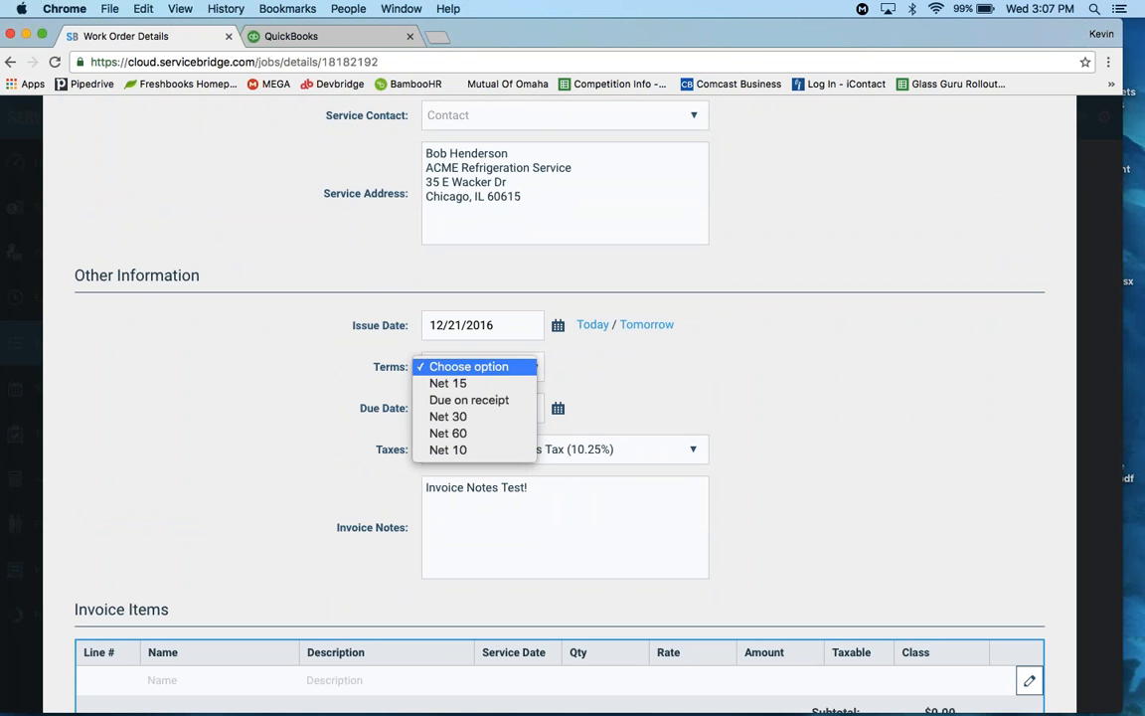
click(461, 417)
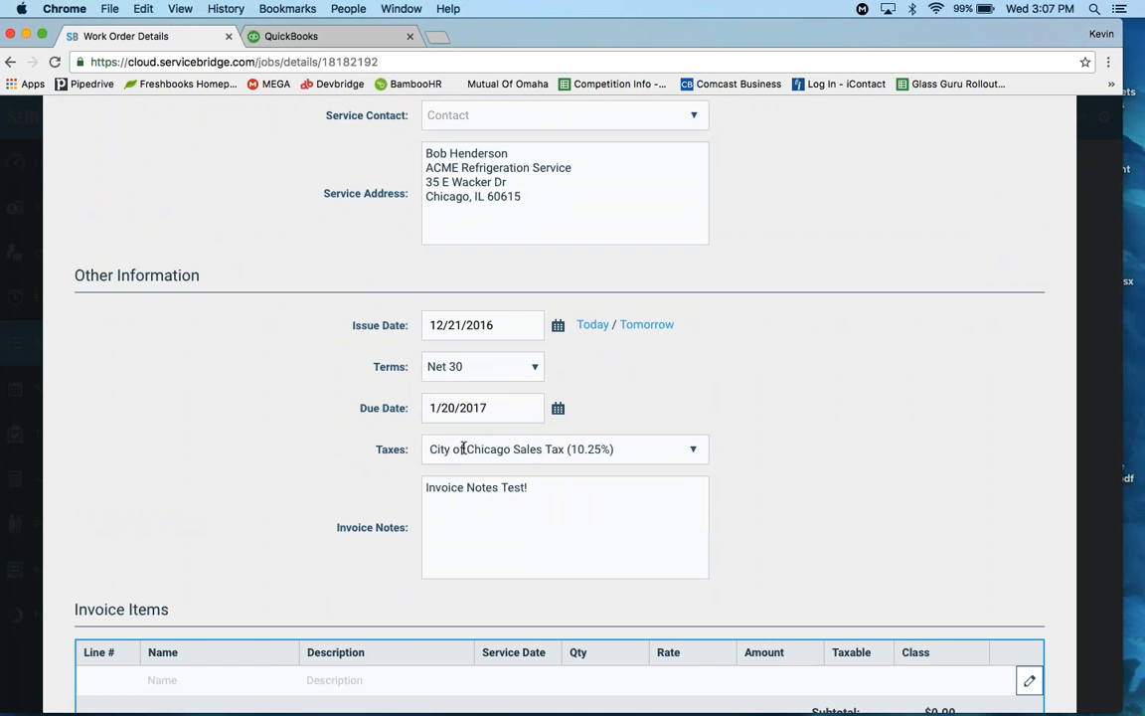
Step: Add the unbilled job WO 263 to the invoice items and remove its header line
scroll(298, 467, down, 5)
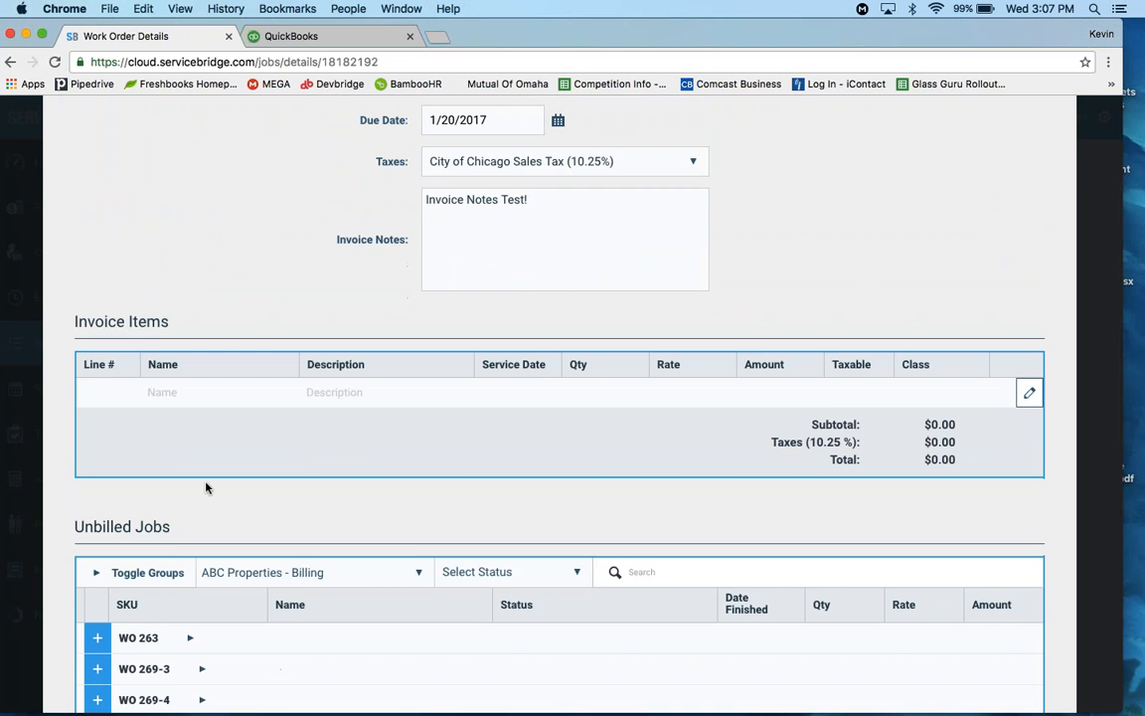
click(100, 638)
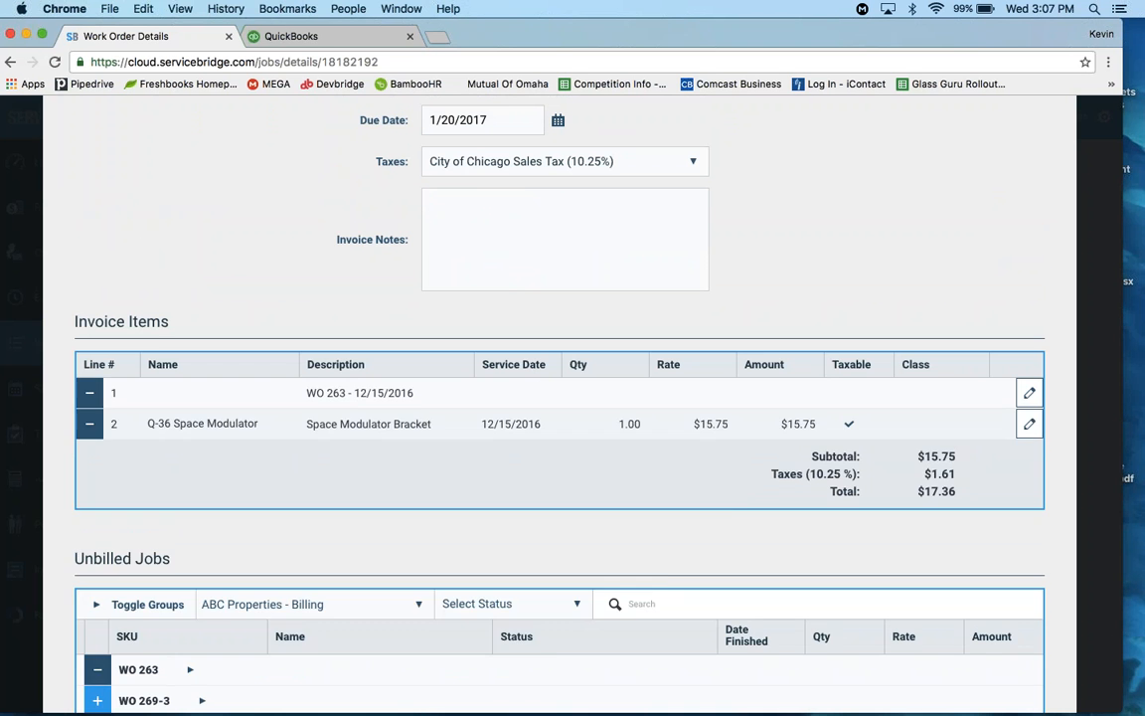
click(92, 395)
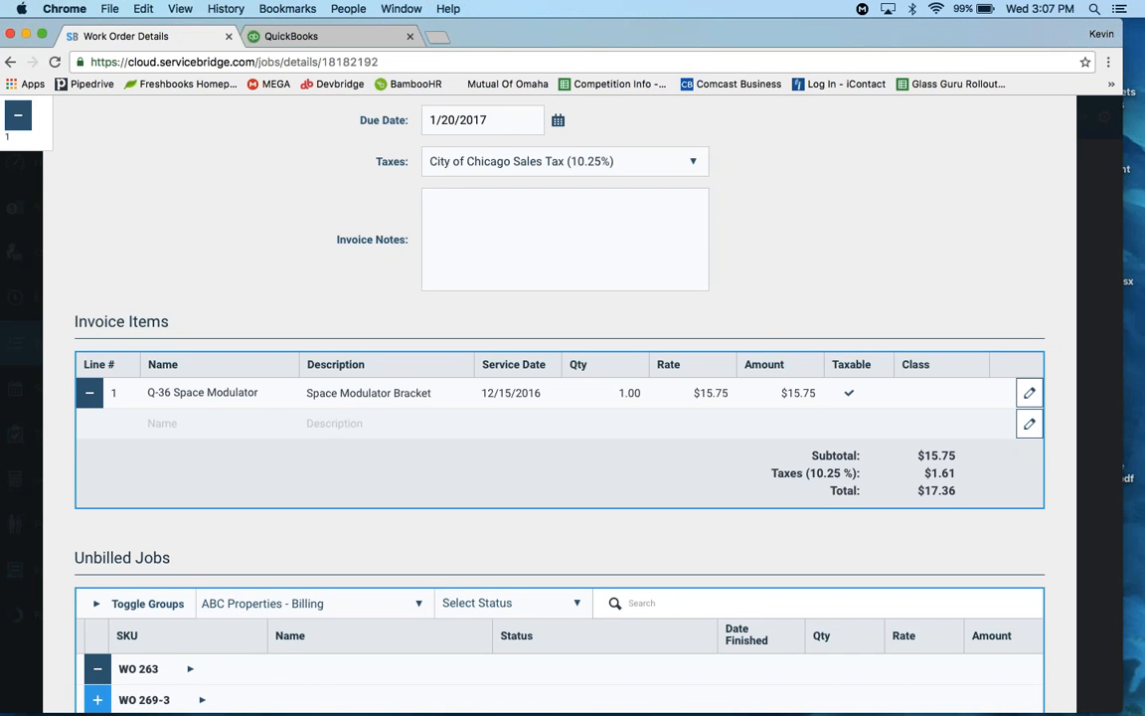
Step: Try to enter a new invoice note and clear the remaining WO 263 item from the invoice
scroll(802, 360, up, 3)
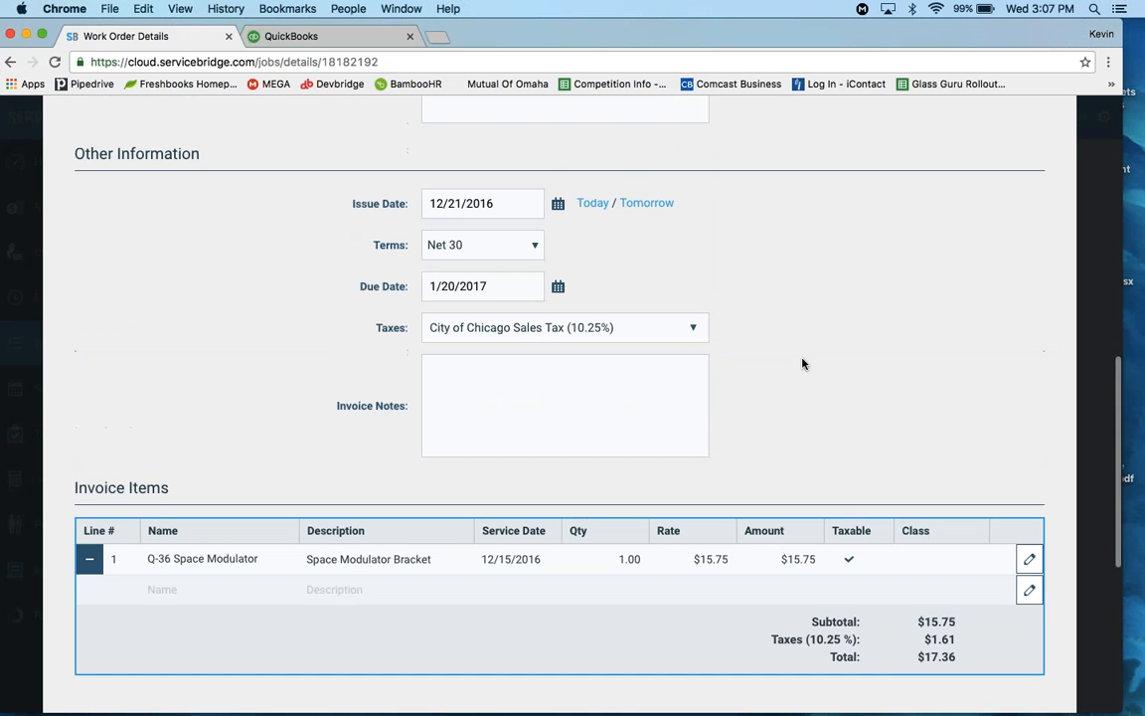
click(537, 402)
text(kk)
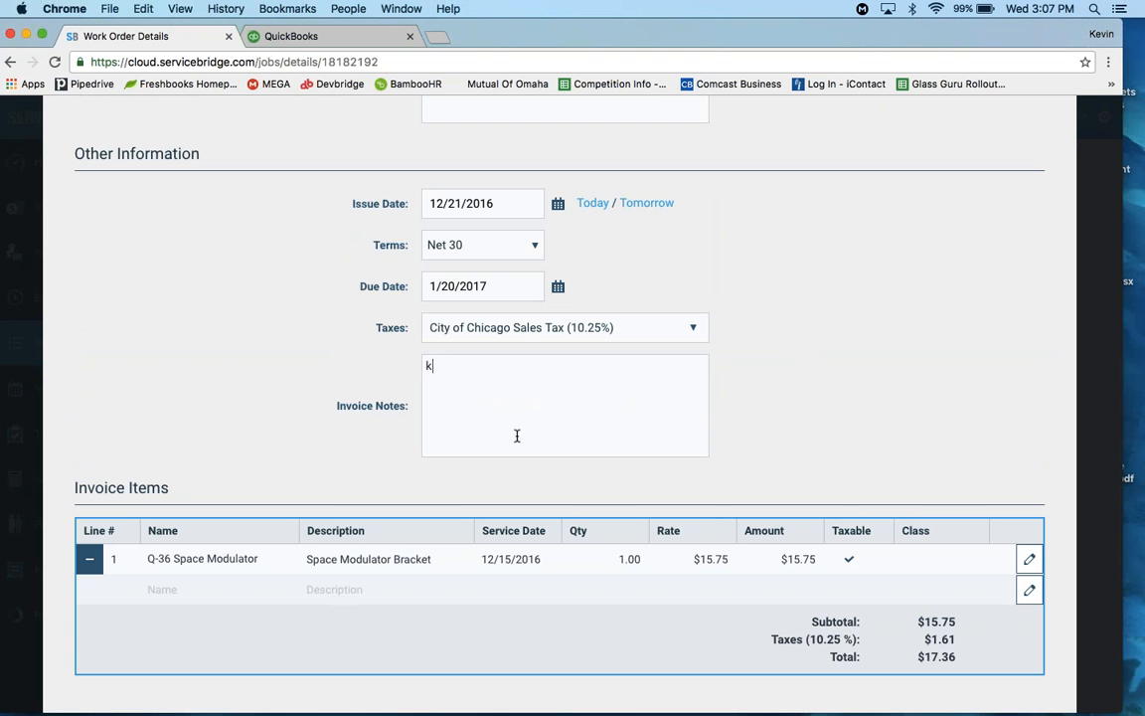
key(BackSpace)
key(BackSpace)
text(Invoice No)
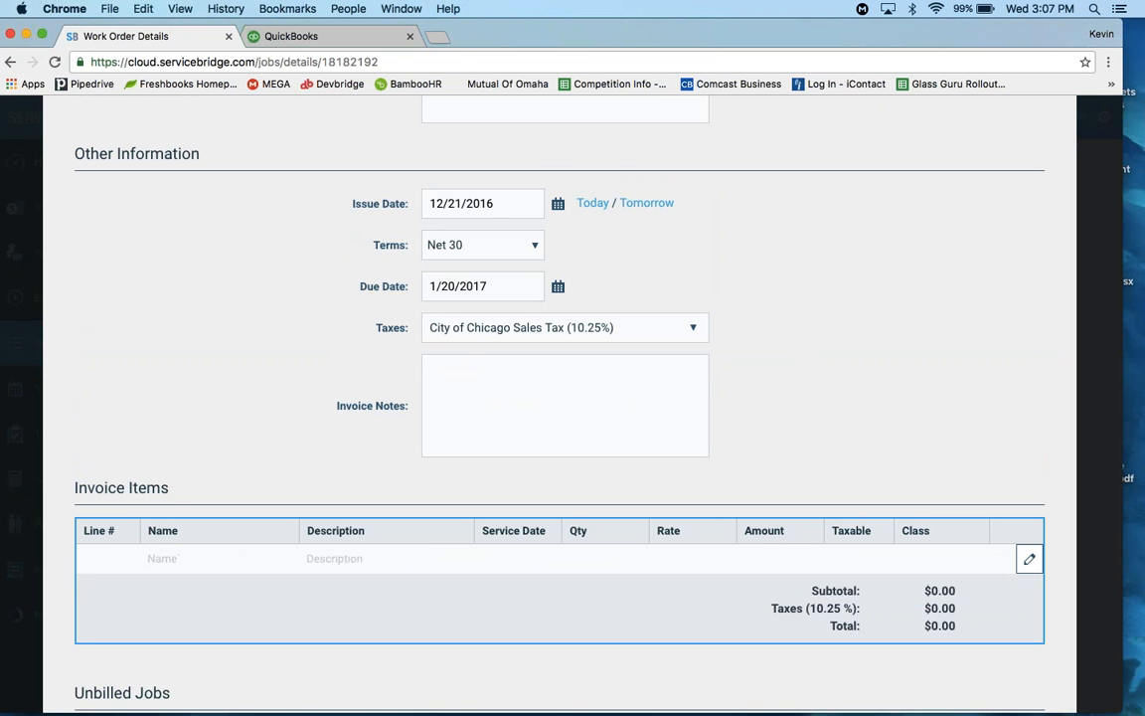
Step: Add the unbilled job WO 269-4 to the invoice items
scroll(556, 418, down, 3)
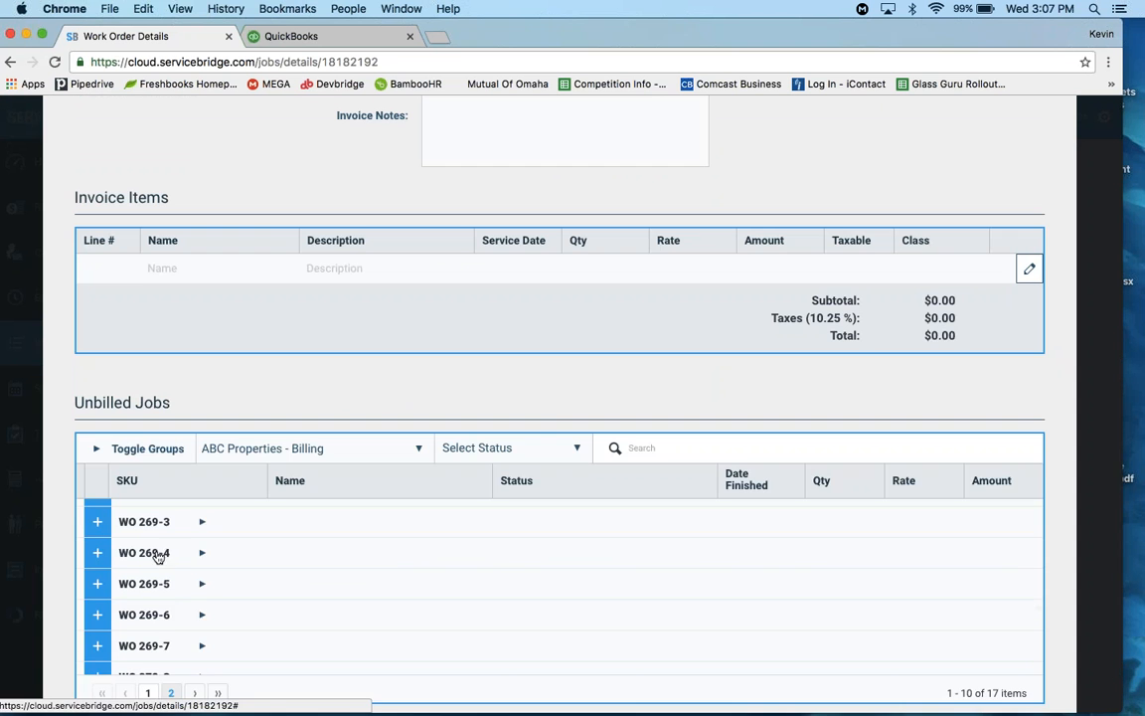
scroll(157, 550, up, 4)
scroll(140, 509, down, 2)
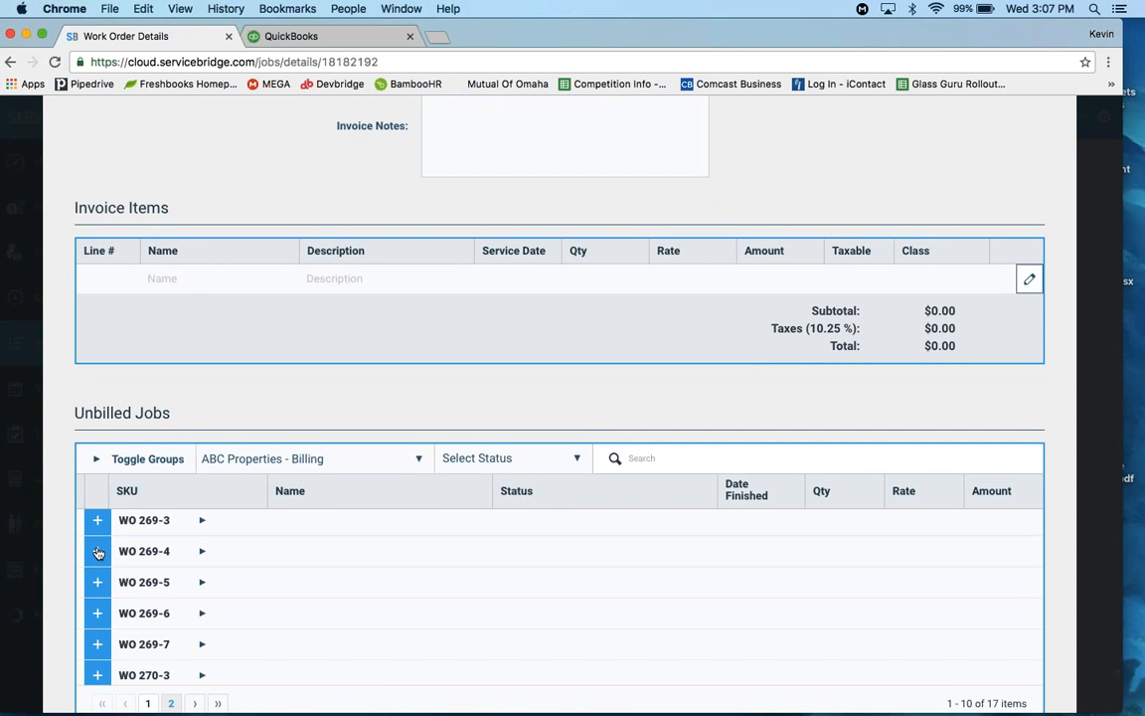
click(97, 551)
scroll(97, 552, up, 3)
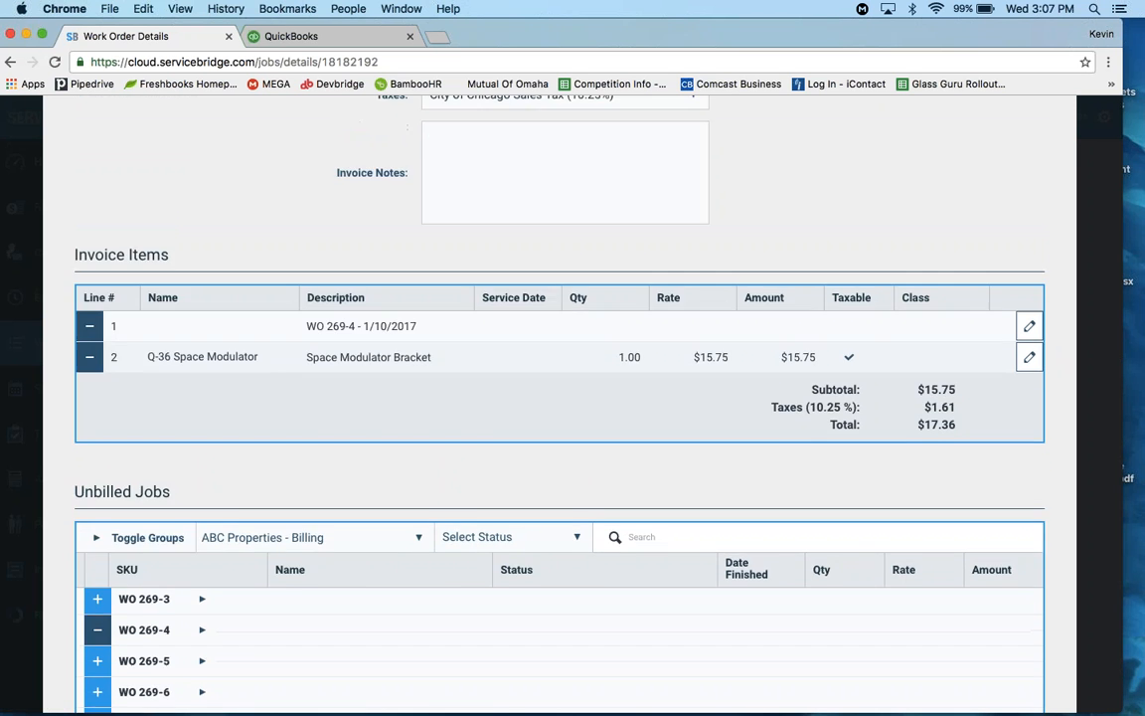
Step: Enter "Notes" as the invoice note and select the entered text
click(429, 220)
text(Notes)
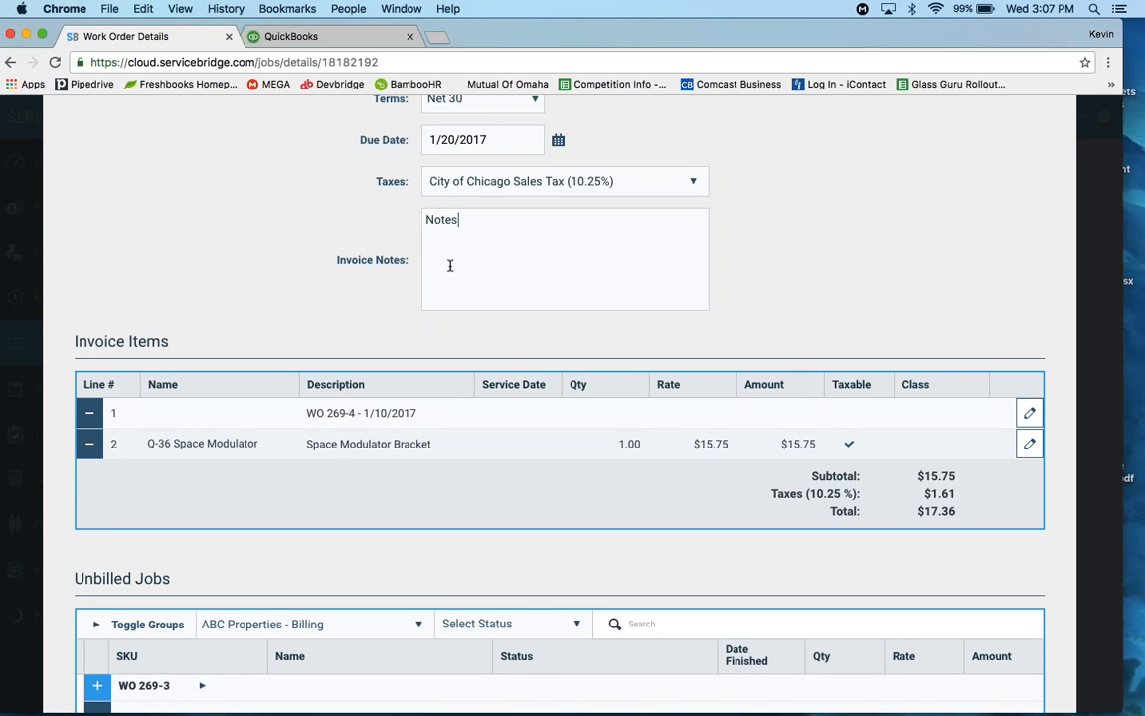
scroll(449, 265, up, 2)
drag(463, 291, 423, 291)
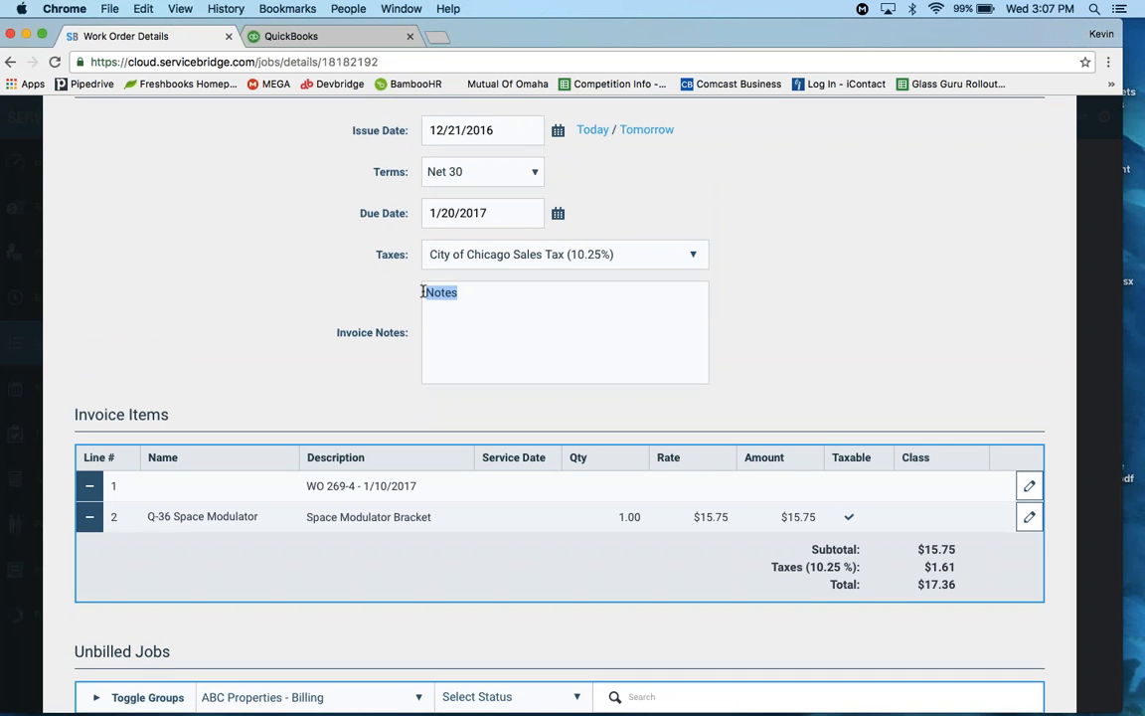
Step: Look through the remaining unbilled jobs and remove the WO 269-4 lines from the invoice items
scroll(290, 577, down, 5)
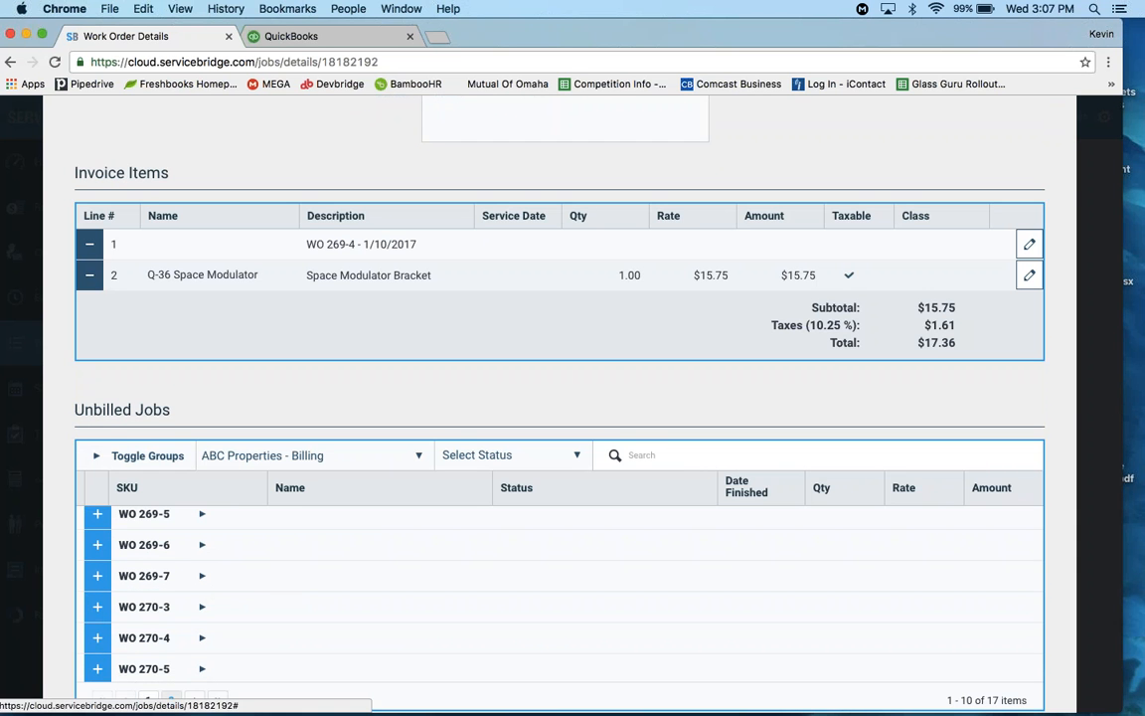
scroll(185, 586, down, 3)
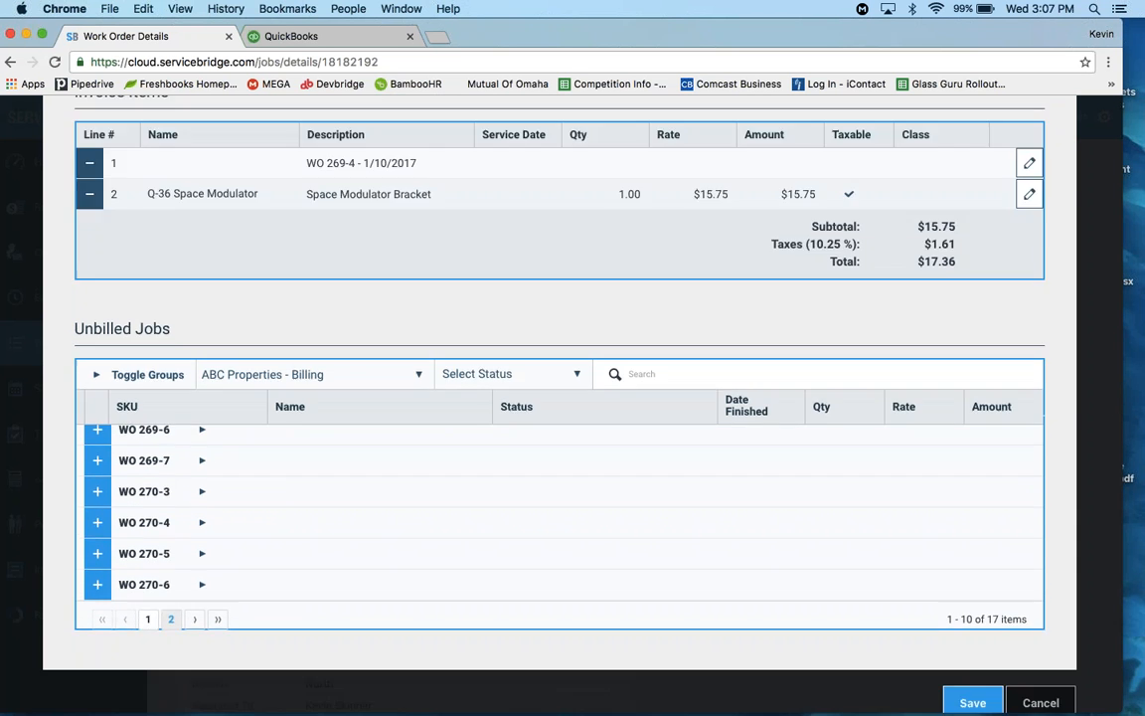
scroll(239, 461, up, 3)
scroll(239, 462, up, 5)
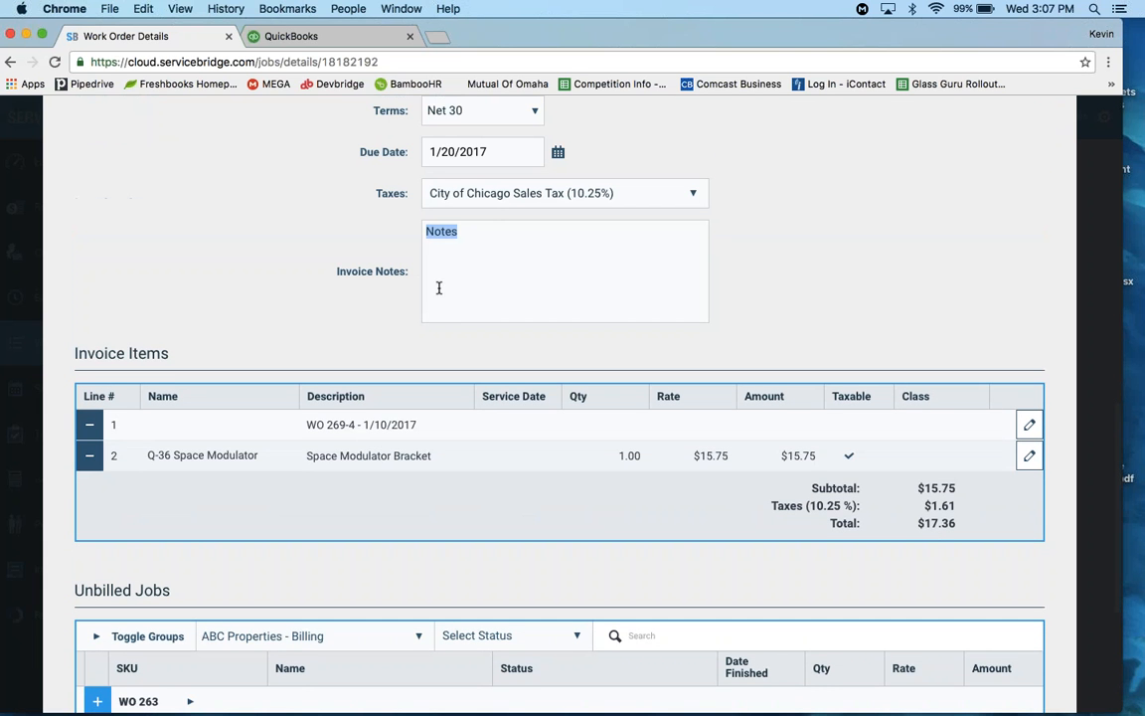
click(89, 424)
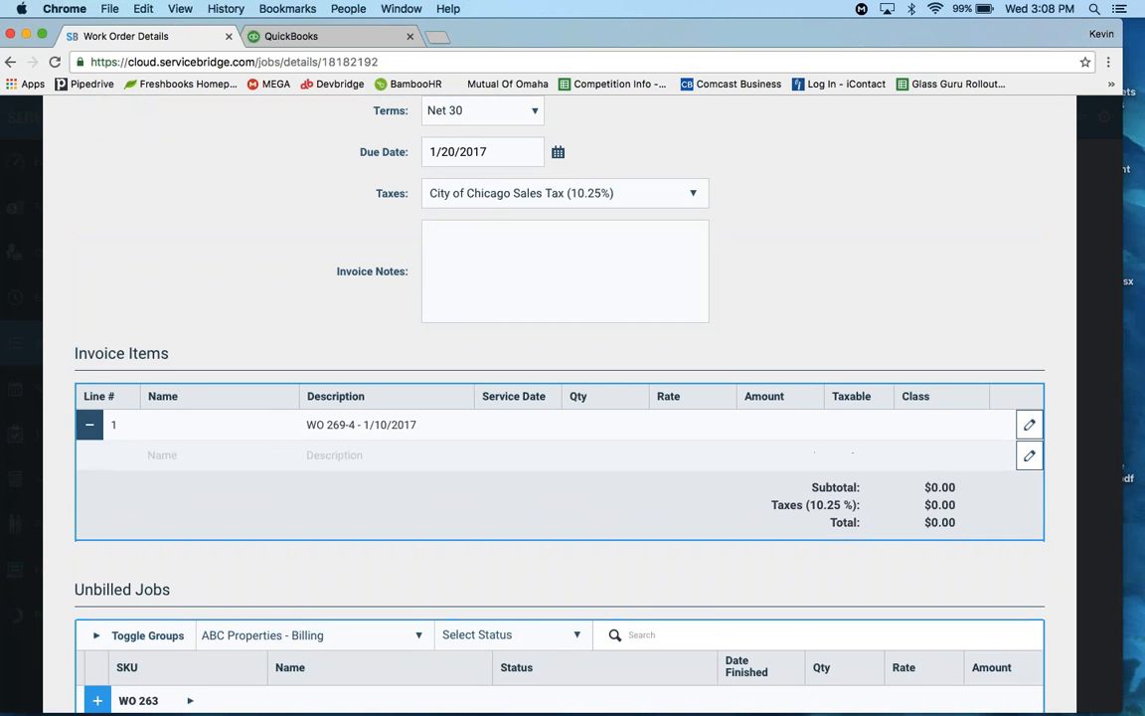
Step: Enter "Invoice Notes" as the invoice note, clearing the trial wording entered before it
text(Notes)
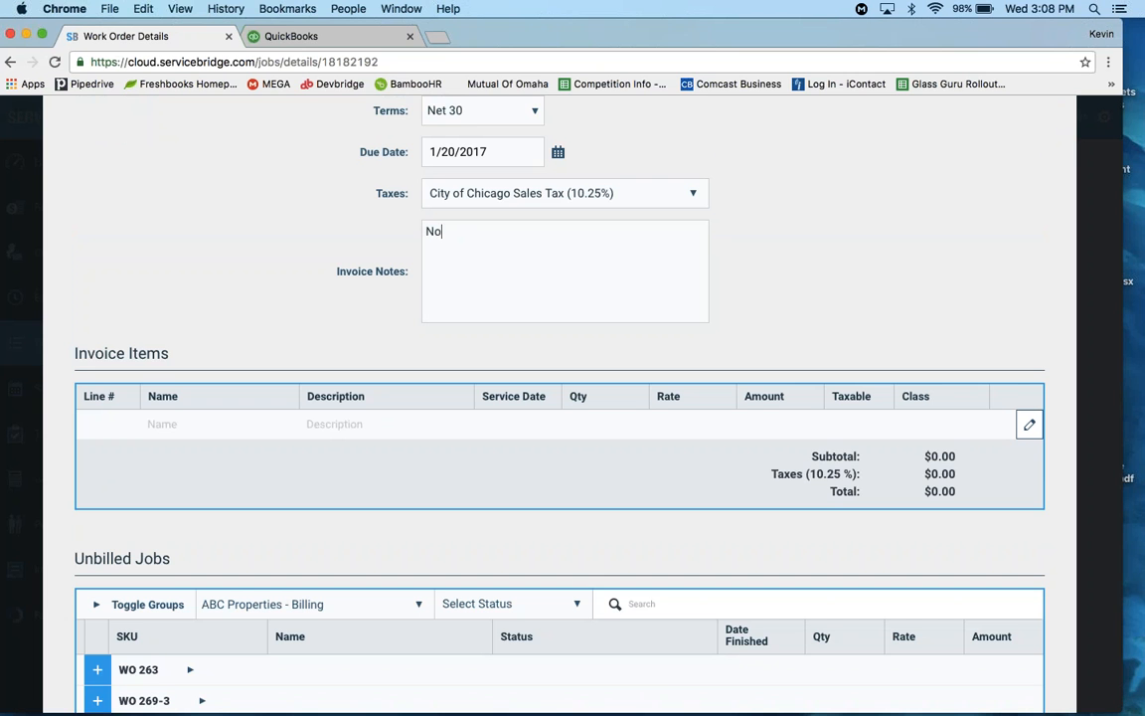
scroll(503, 312, down, 1)
key(BackSpace)
key(BackSpace)
key(BackSpace)
key(BackSpace)
key(BackSpace)
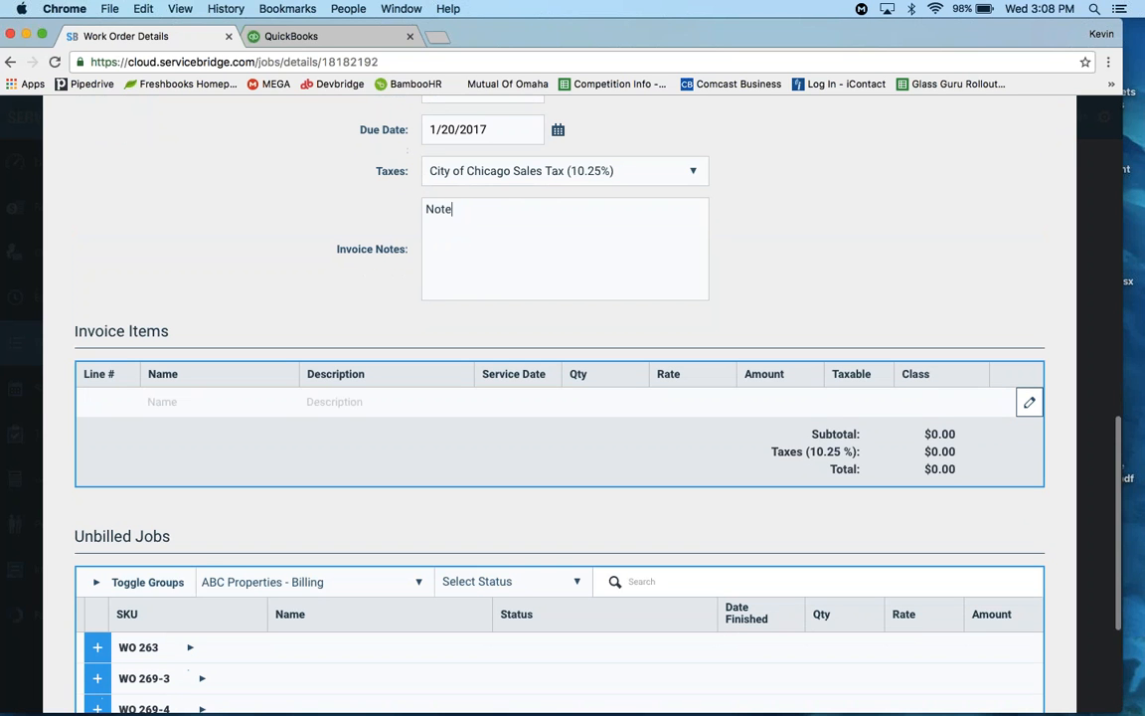
text(invoic)
key(BackSpace)
key(BackSpace)
key(BackSpace)
key(BackSpace)
key(BackSpace)
key(BackSpace)
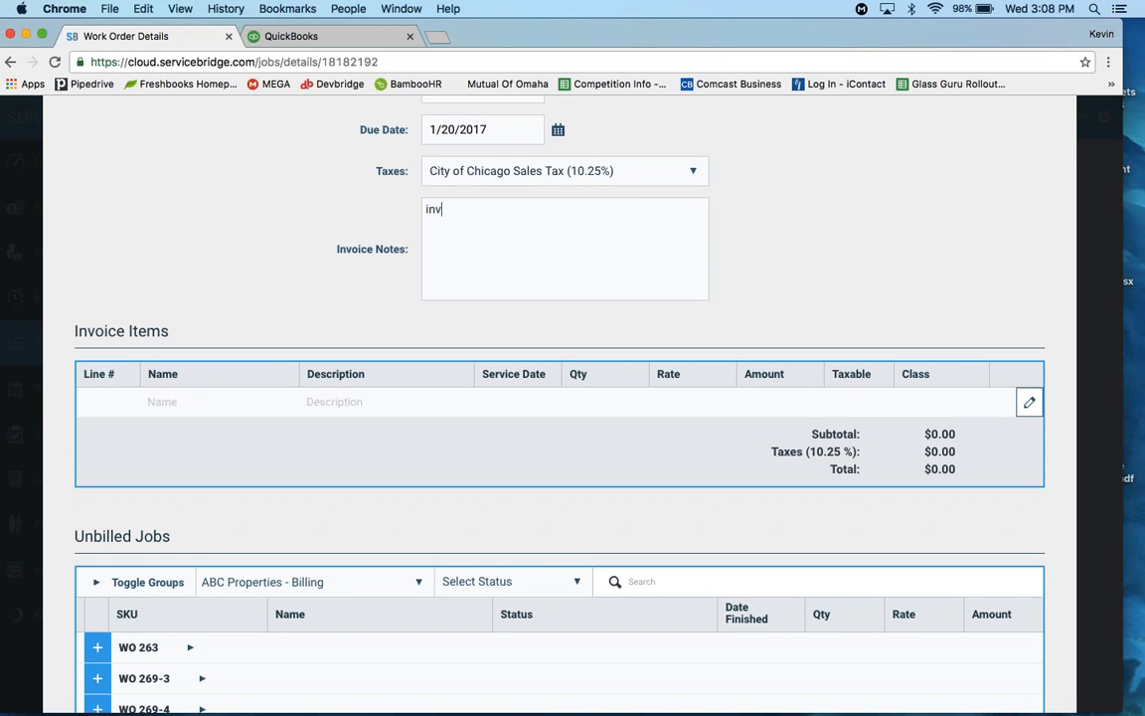
text(Invoice Notes)
scroll(504, 364, up, 2)
scroll(261, 439, down, 3)
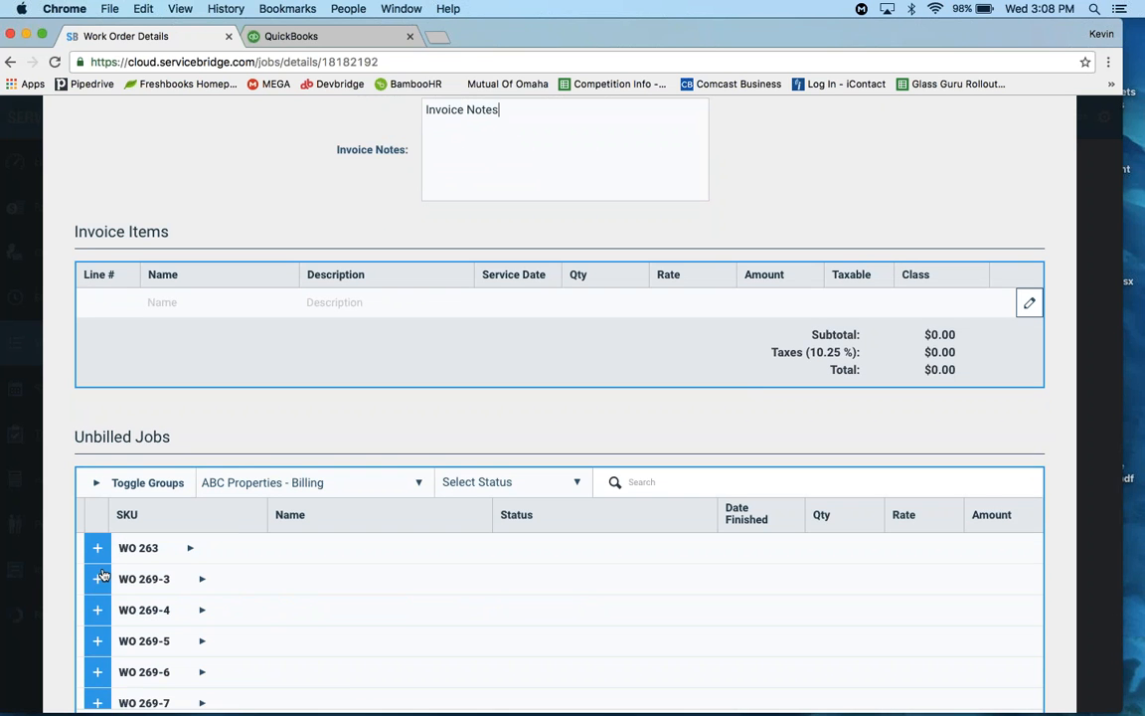
Step: Review the invoice form, try to save it without any invoice items, and close it unsaved
scroll(103, 575, down, 1)
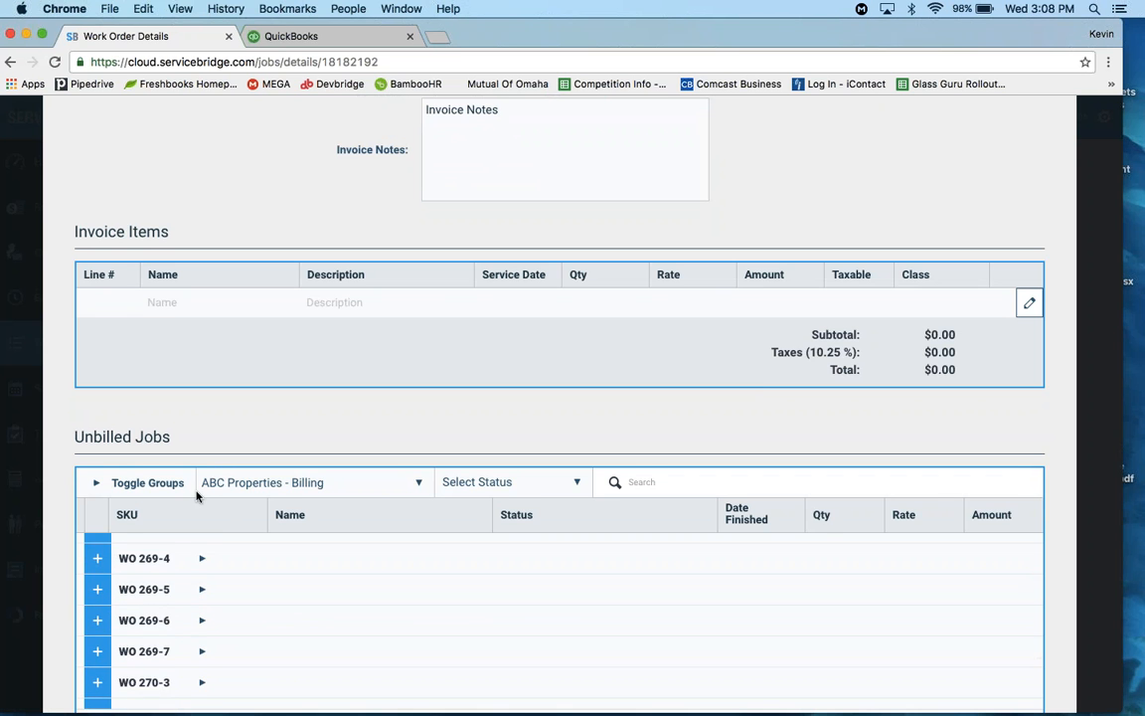
scroll(371, 311, up, 3)
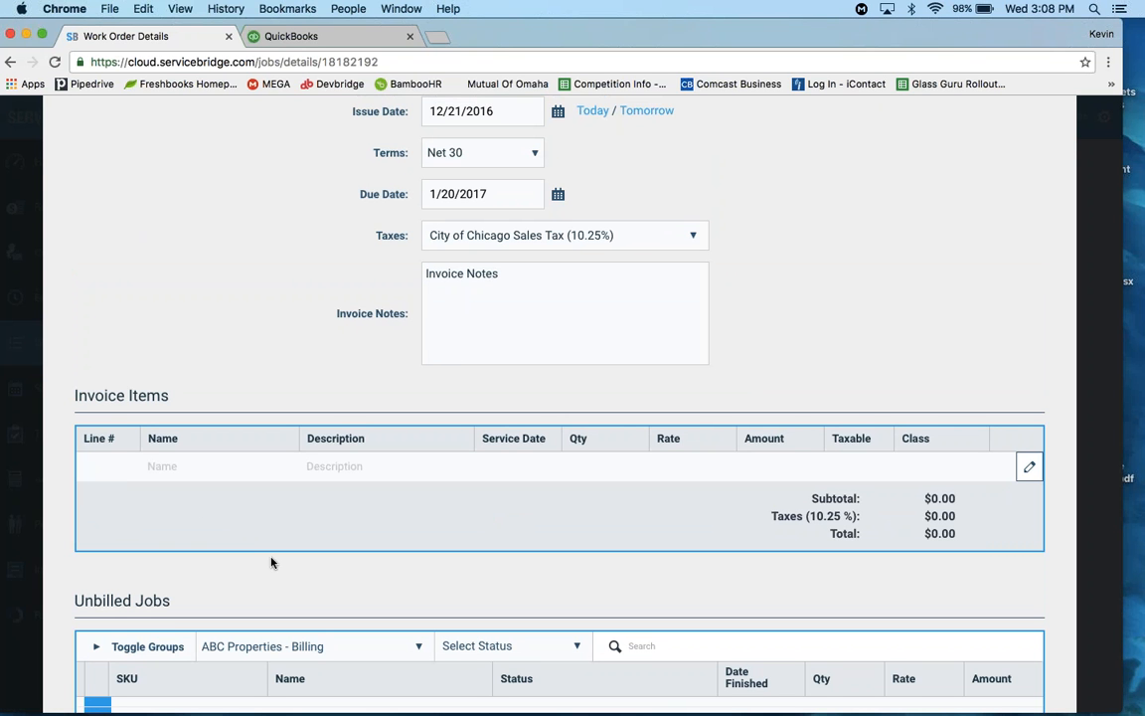
scroll(871, 393, down, 5)
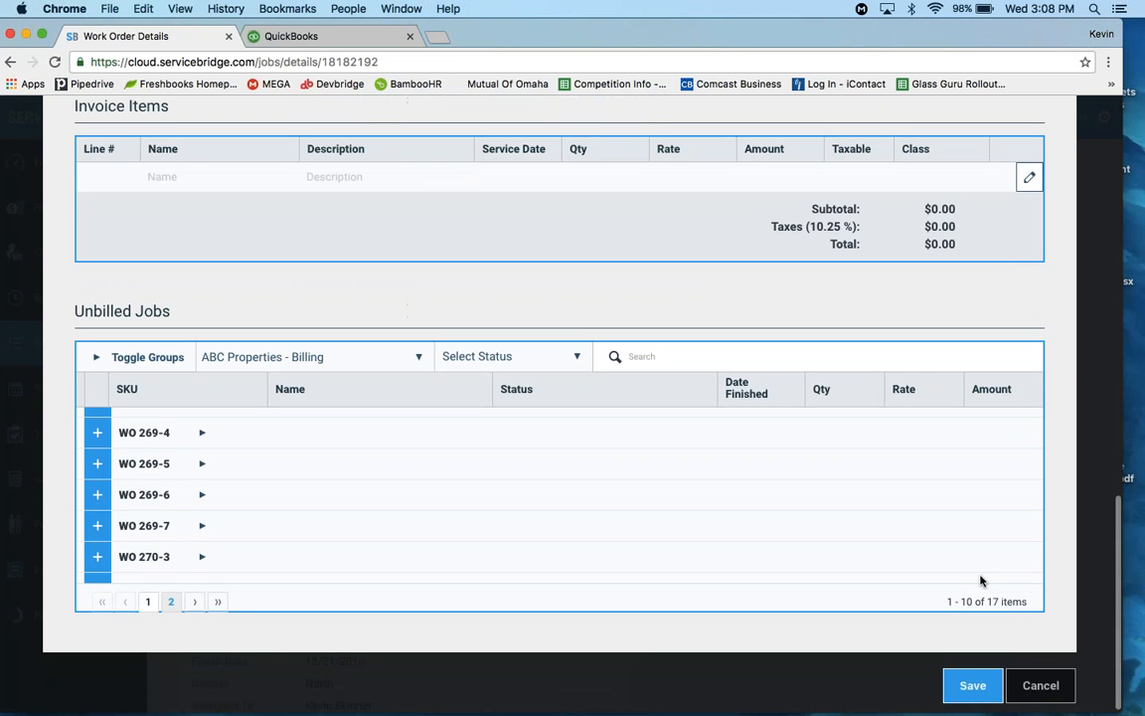
scroll(697, 317, up, 12)
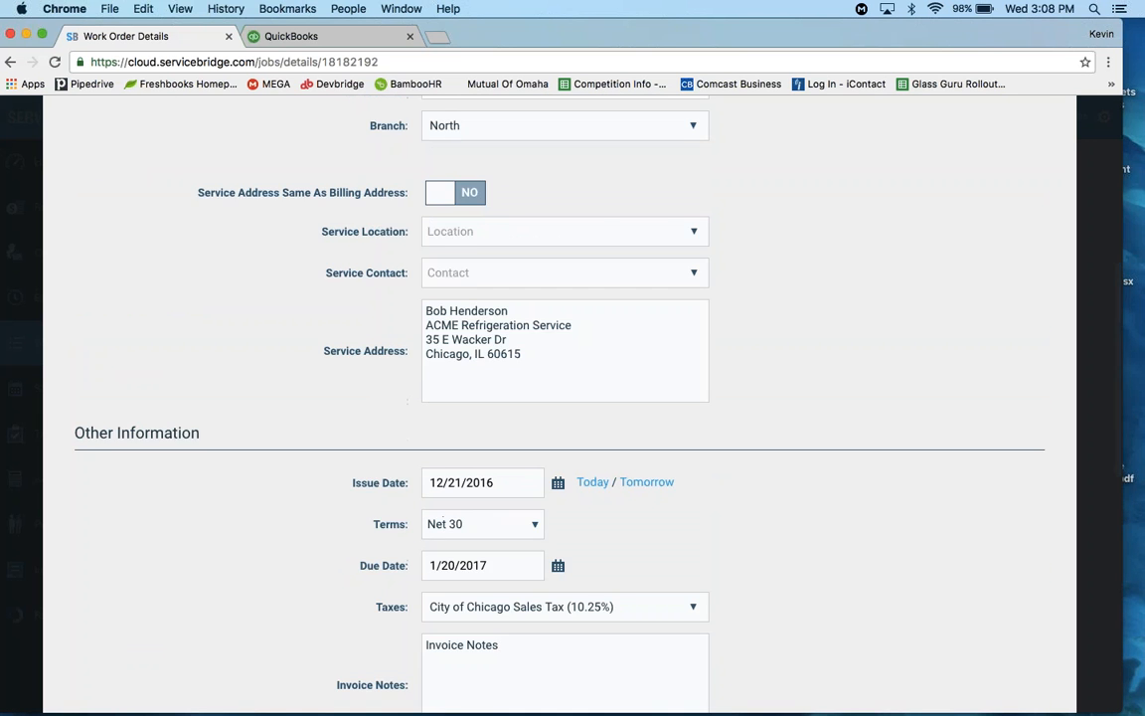
scroll(764, 429, down, 6)
scroll(922, 603, down, 10)
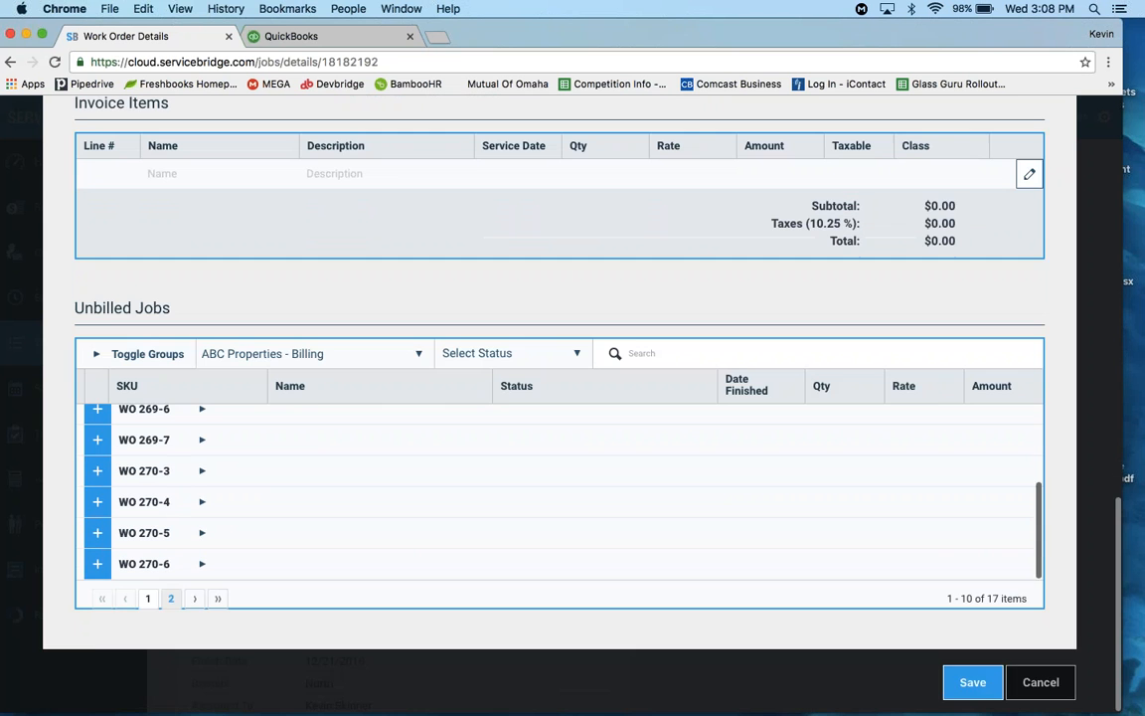
click(973, 683)
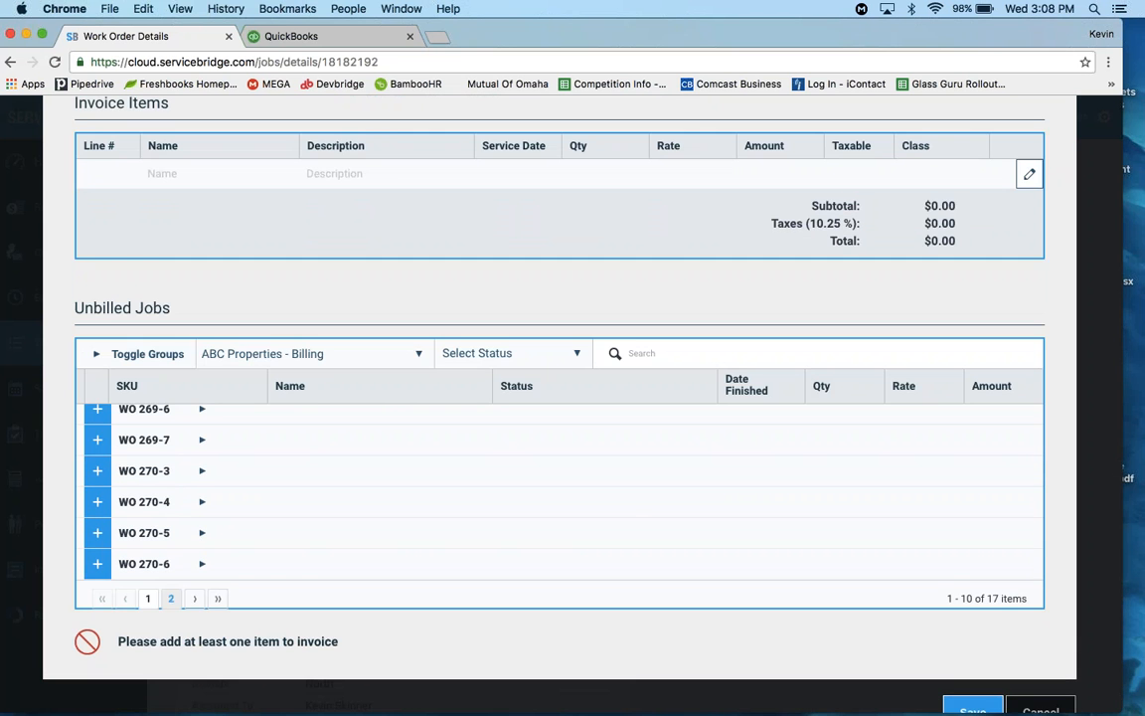
scroll(505, 505, up, 5)
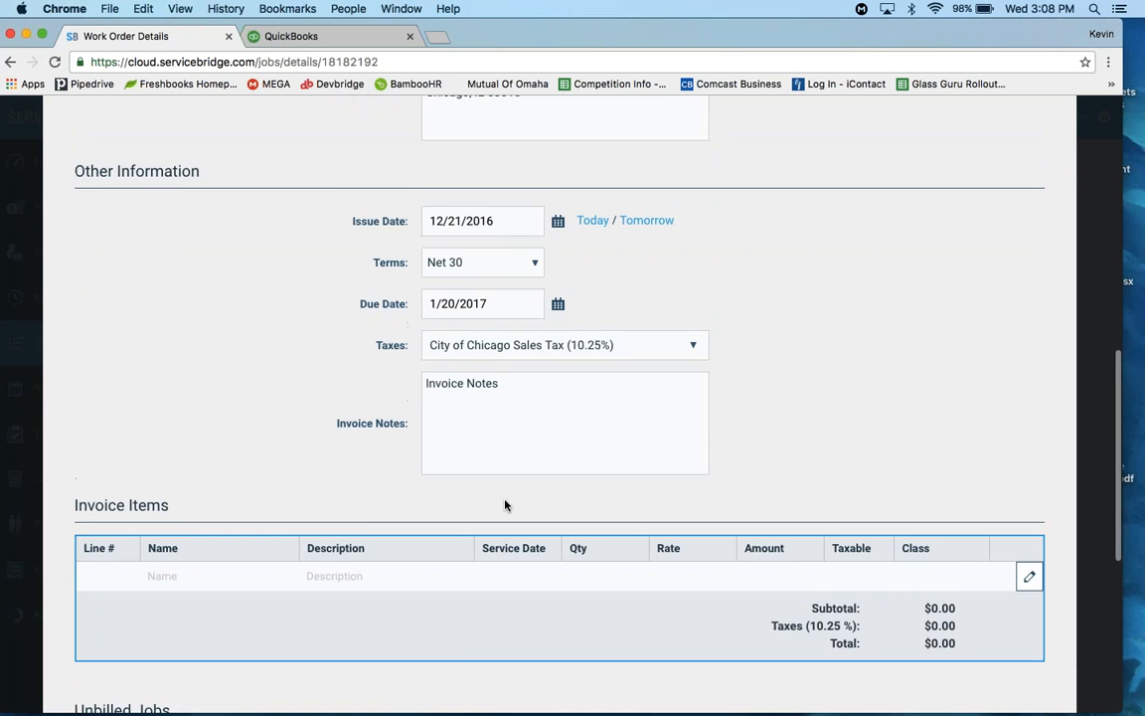
scroll(1058, 171, up, 6)
scroll(1058, 171, up, 5)
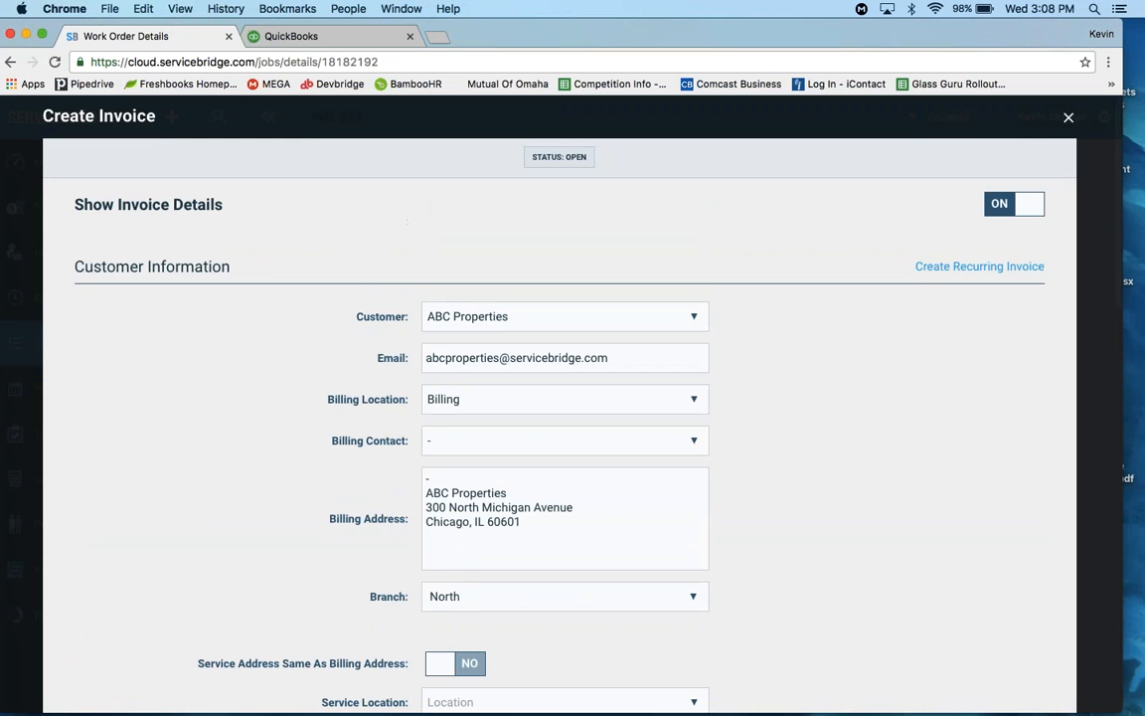
click(1068, 118)
Step: Add one Q-36 Space Modulator, SKU 100171, to the work order's products and services and save the item list
scroll(439, 343, down, 10)
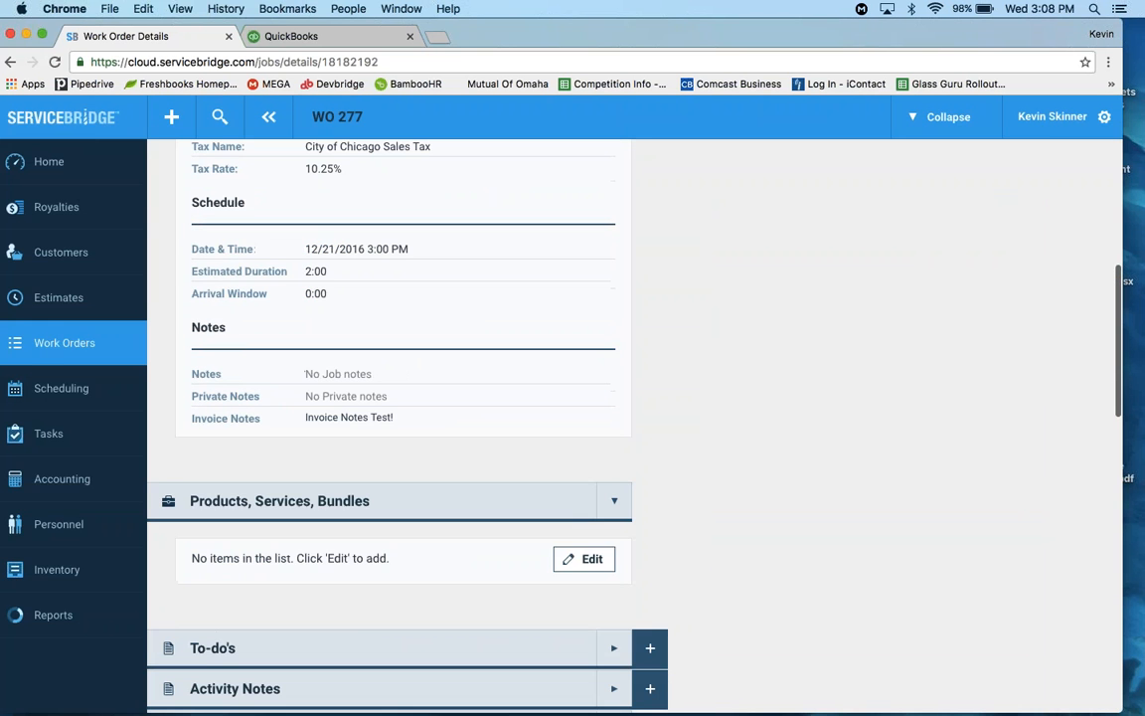
click(579, 561)
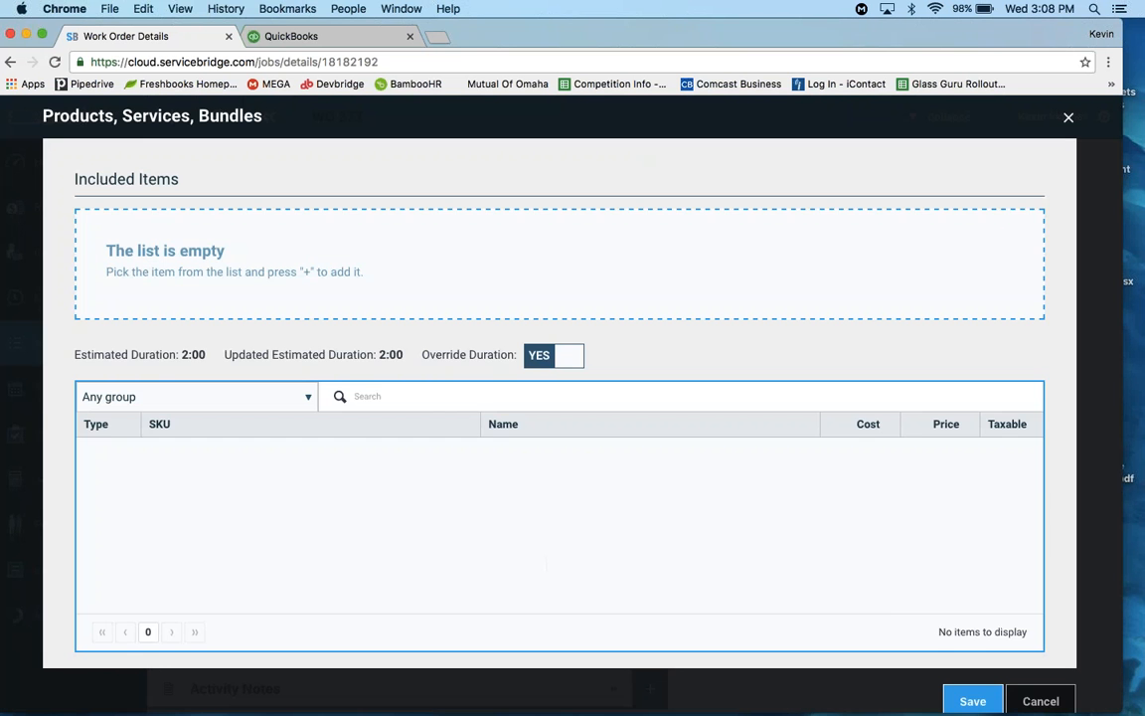
click(91, 495)
click(89, 531)
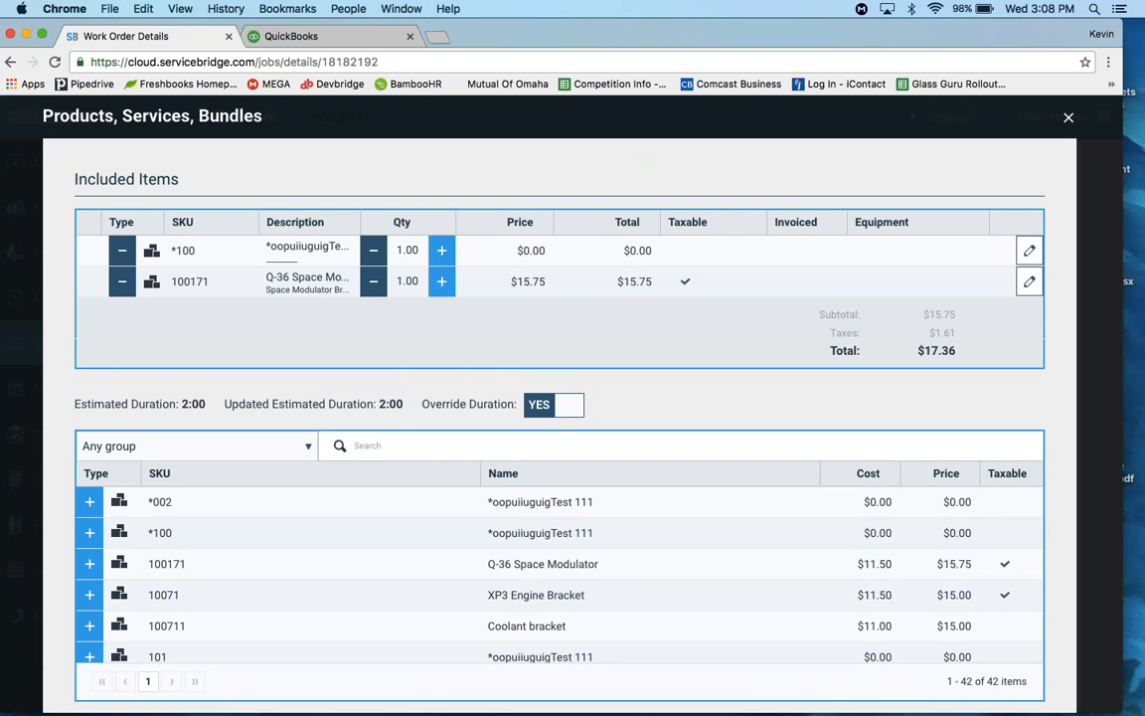
click(116, 252)
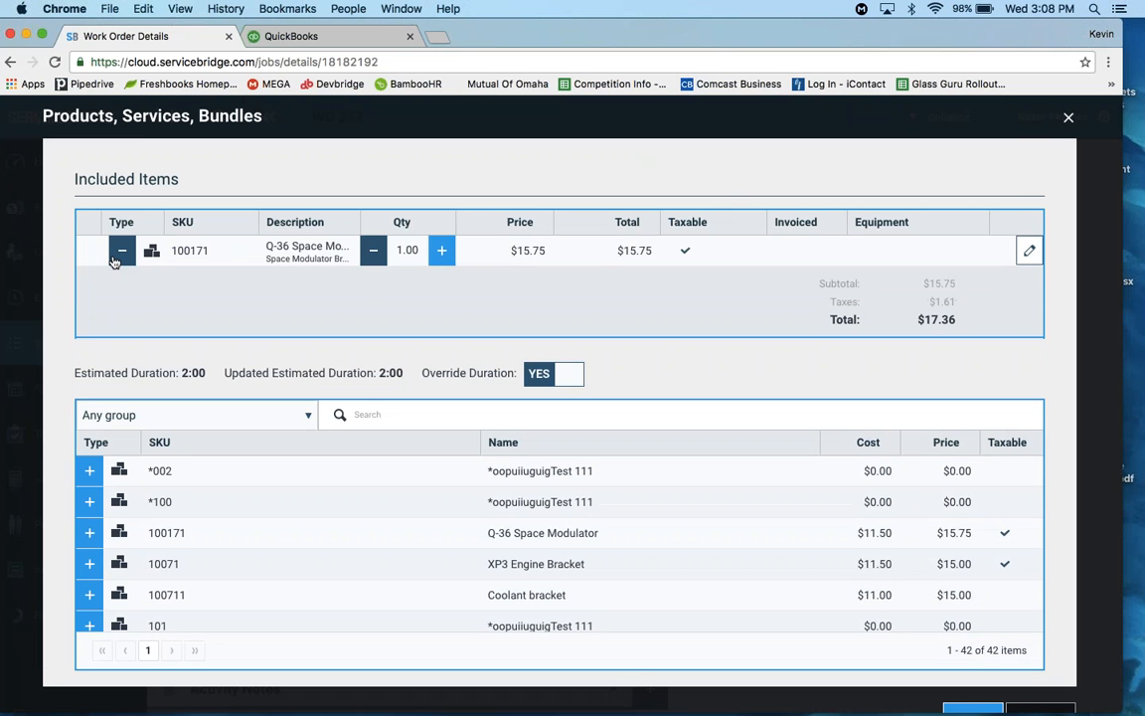
scroll(905, 525, down, 3)
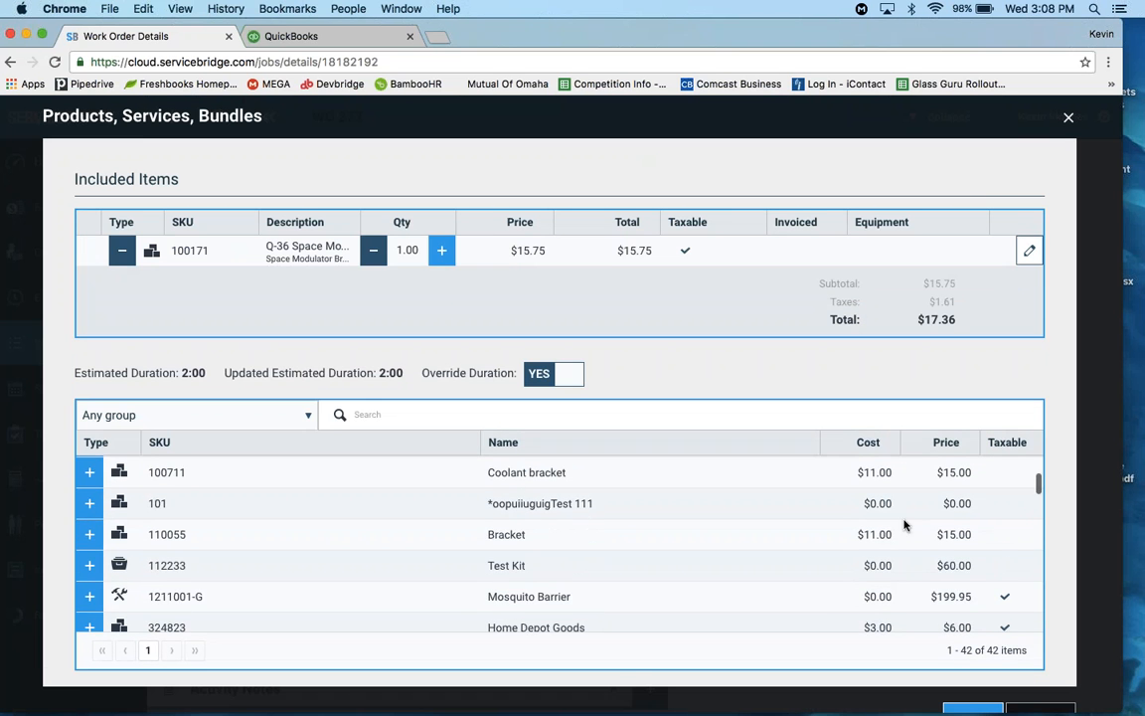
click(974, 706)
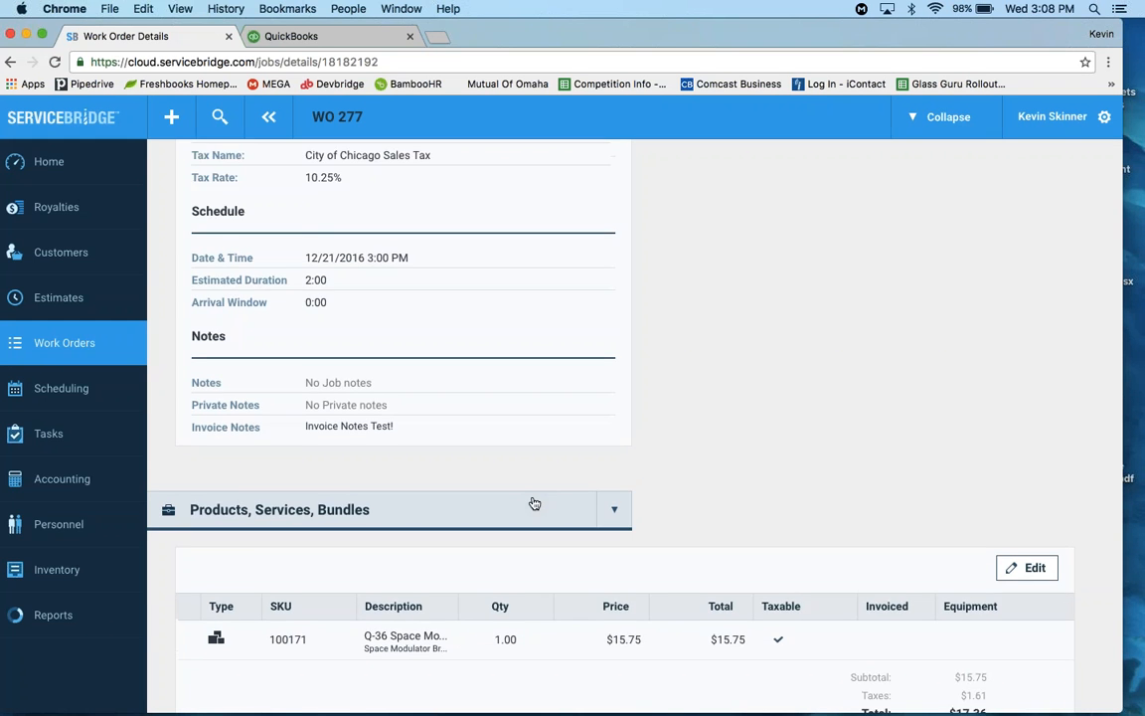
Step: Create the work order's invoice with today's issue date, 12/21/2016, and Net 15 terms, and save it
scroll(532, 504, up, 6)
click(405, 221)
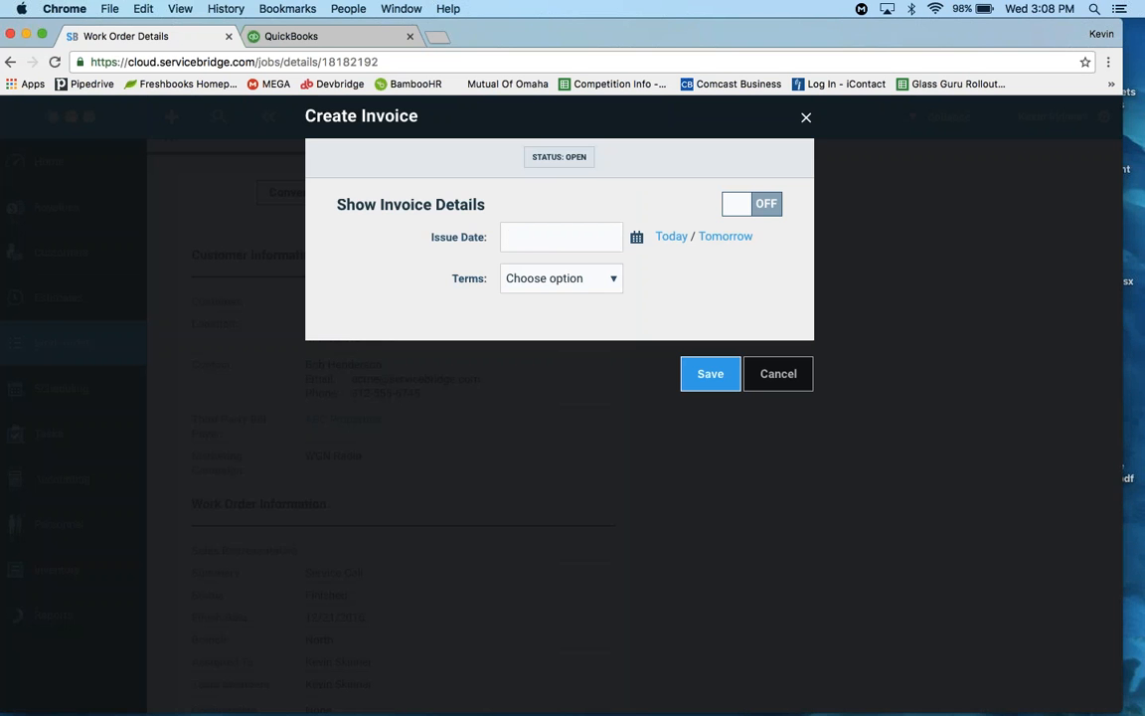
click(671, 237)
click(559, 279)
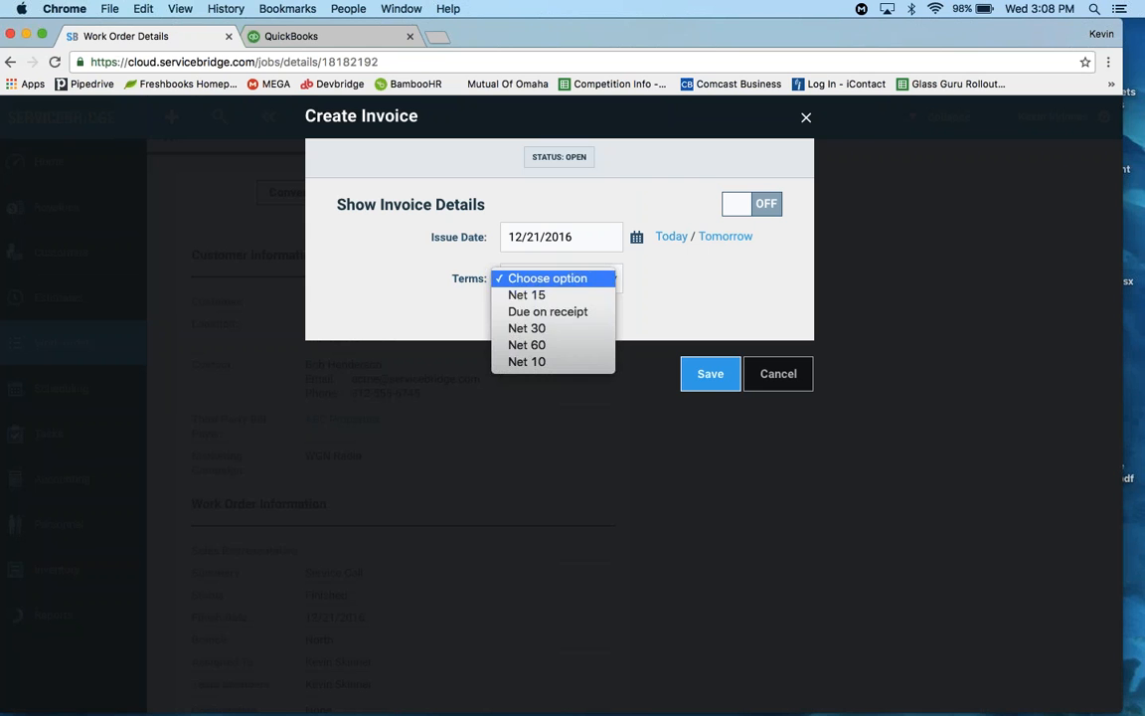
click(564, 295)
click(711, 374)
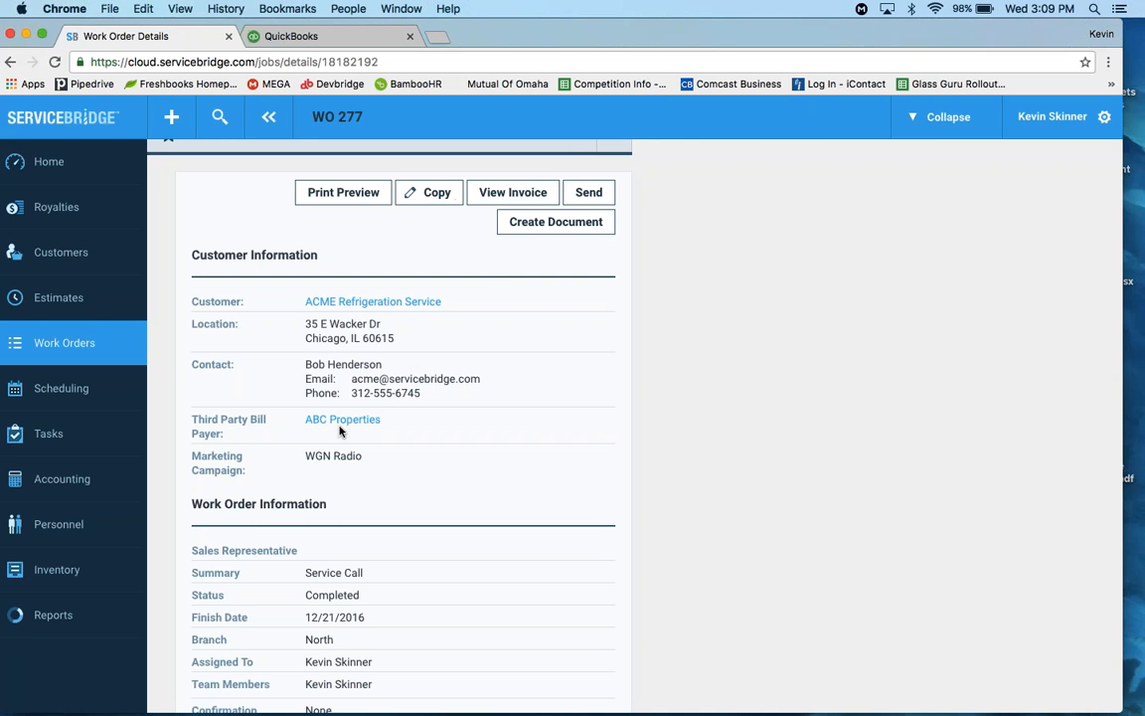
Step: Open the work order's invoice in QuickBooks and examine its addresses, terms, line item, message and totals
click(511, 193)
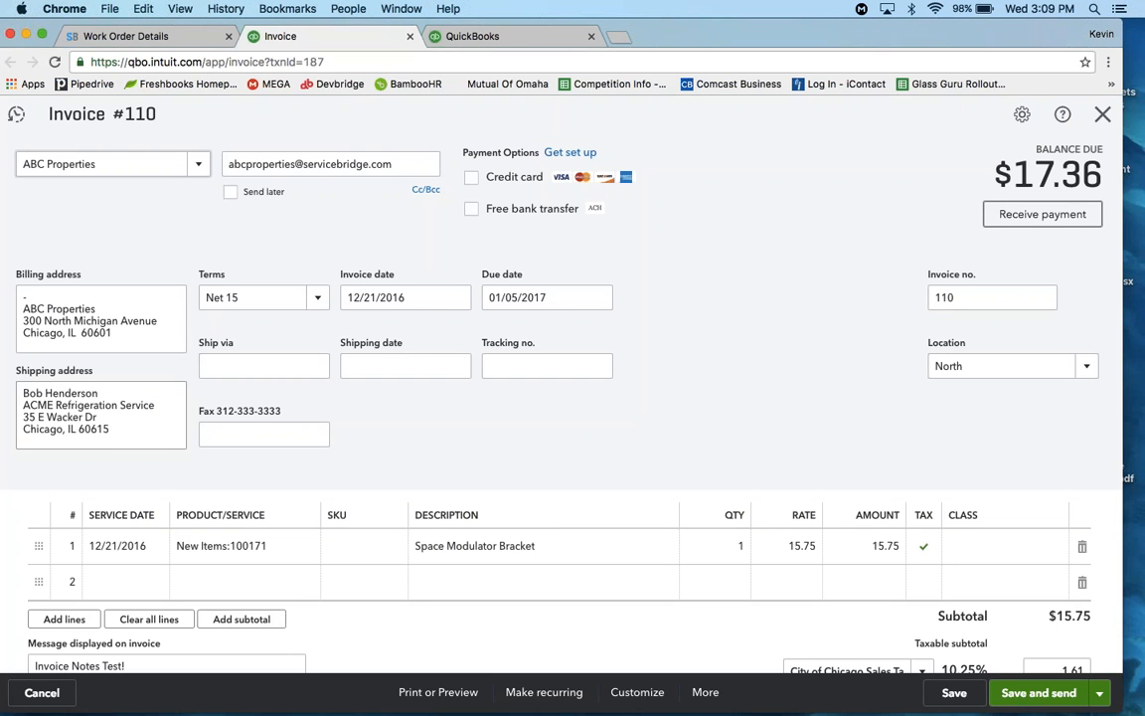
scroll(527, 338, down, 5)
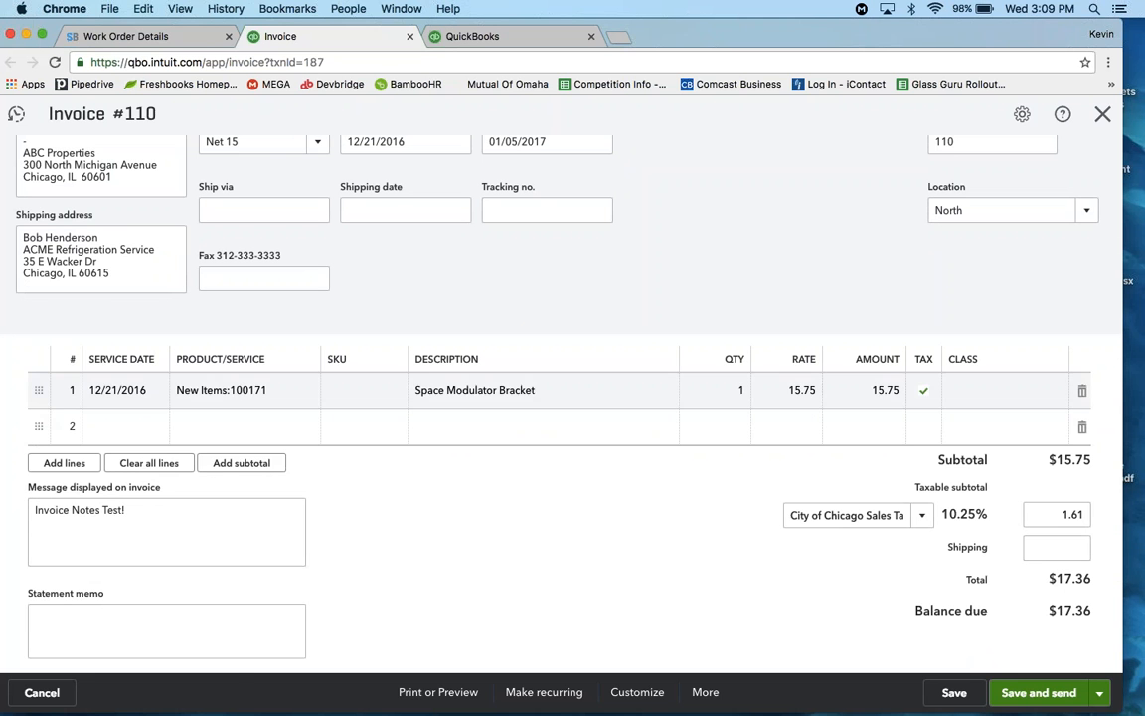
scroll(161, 502, down, 2)
scroll(453, 558, down, 2)
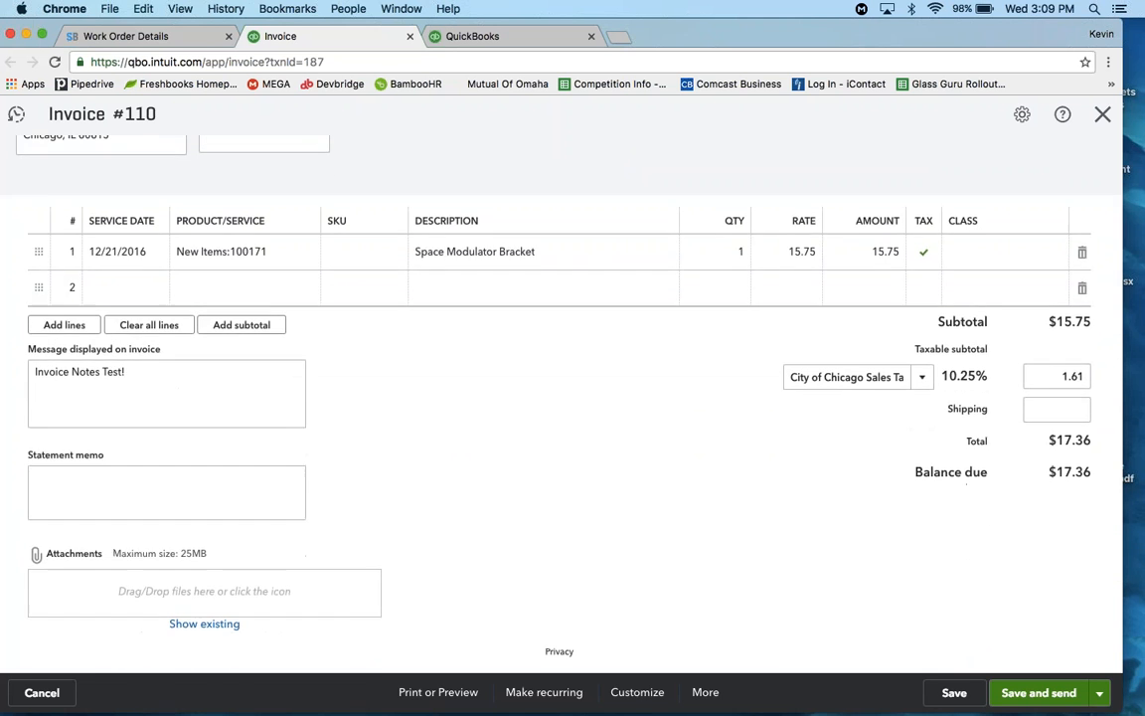
Step: Preview the invoice's printout, checking the bill-to and ship-to details, items and notes, and close the preview and the invoice
click(425, 695)
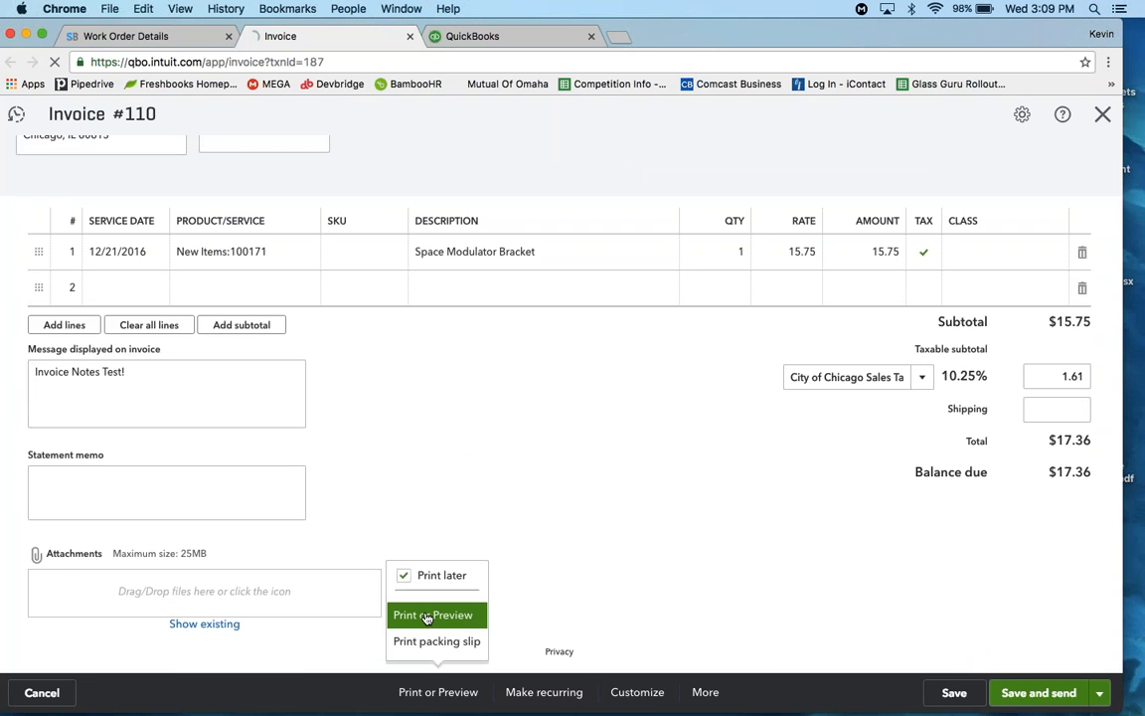
click(427, 616)
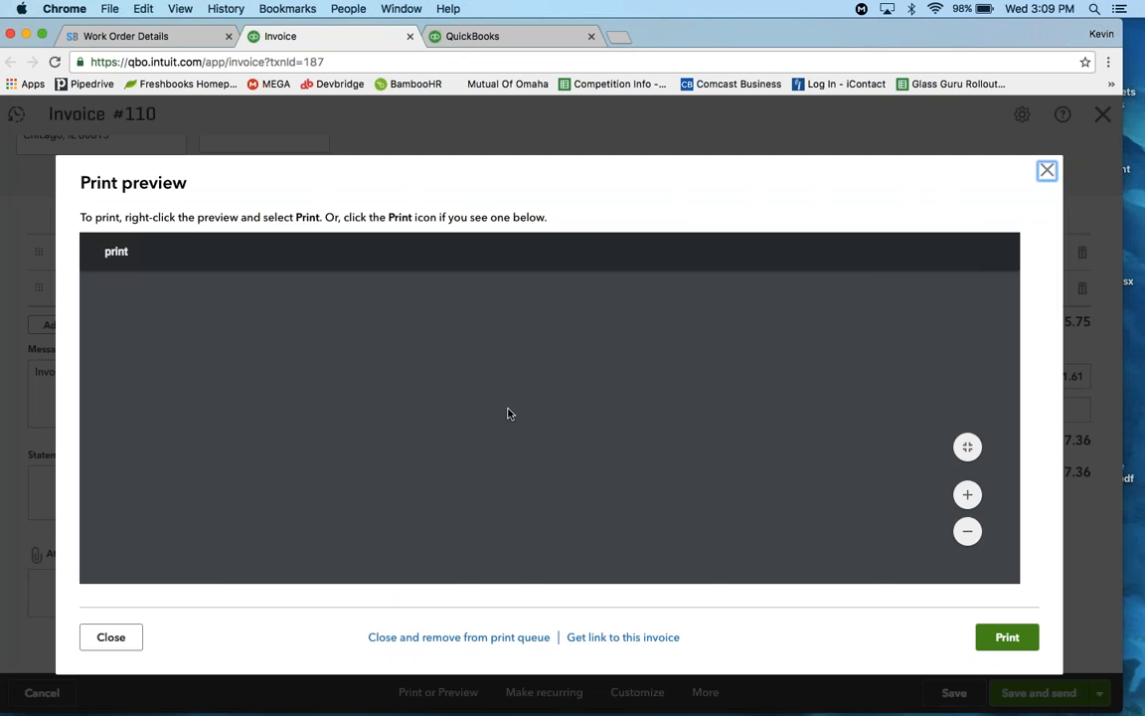
click(969, 495)
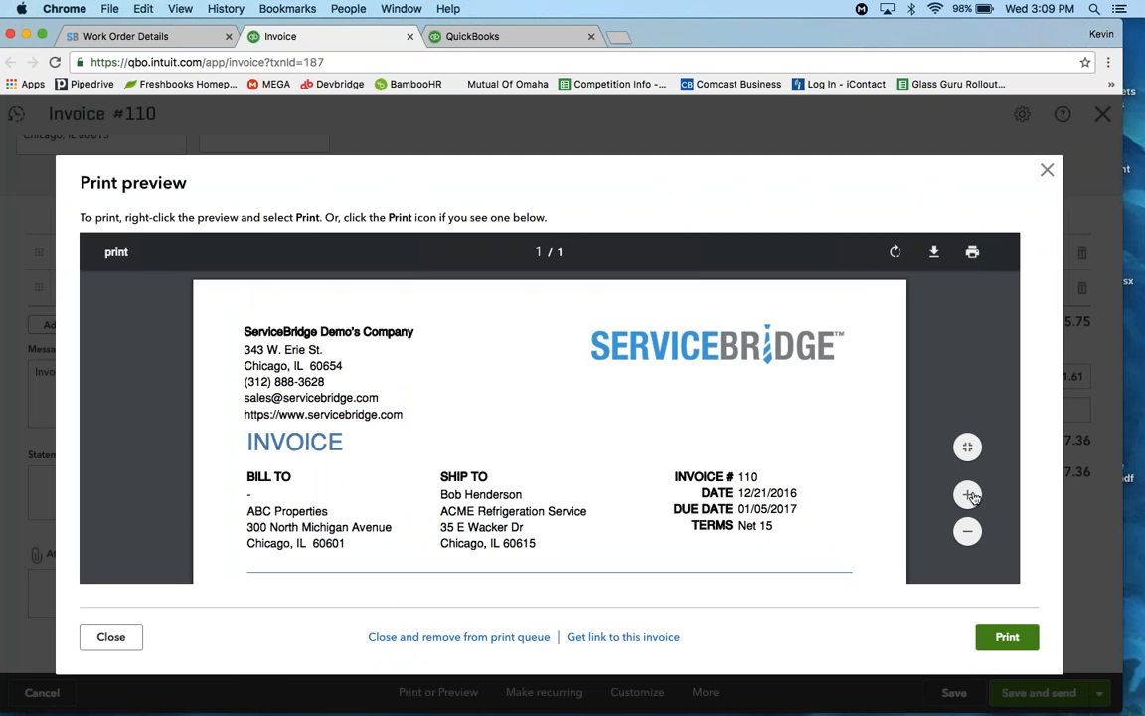
scroll(971, 497, down, 5)
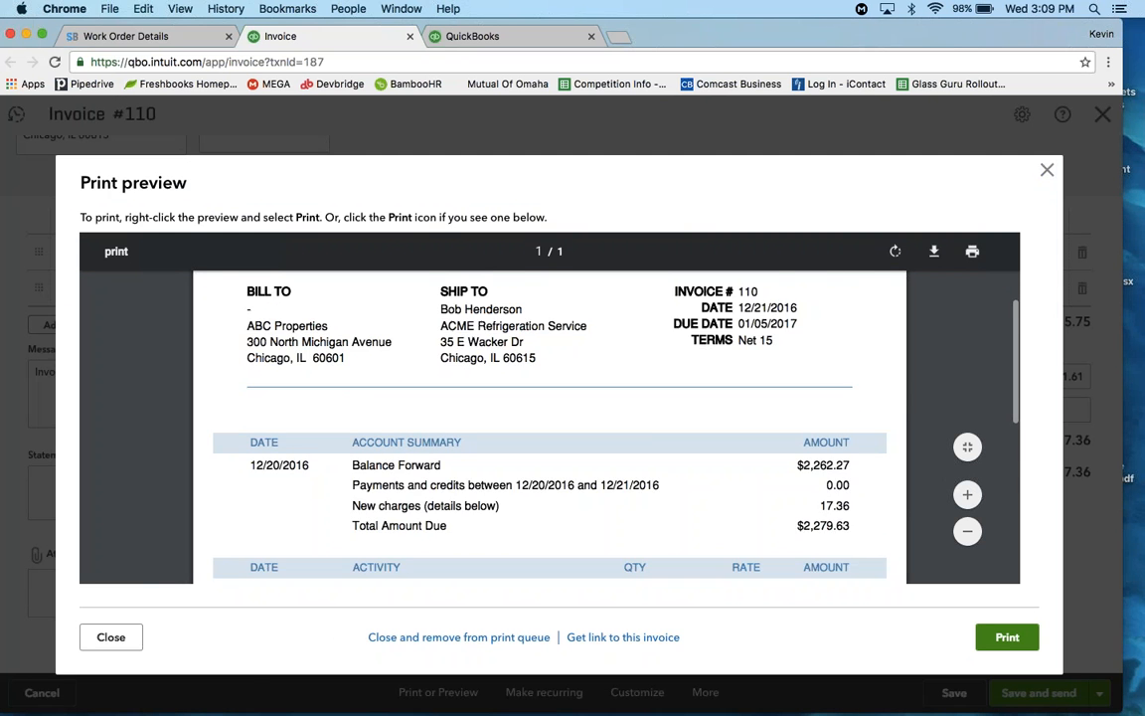
scroll(549, 427, down, 3)
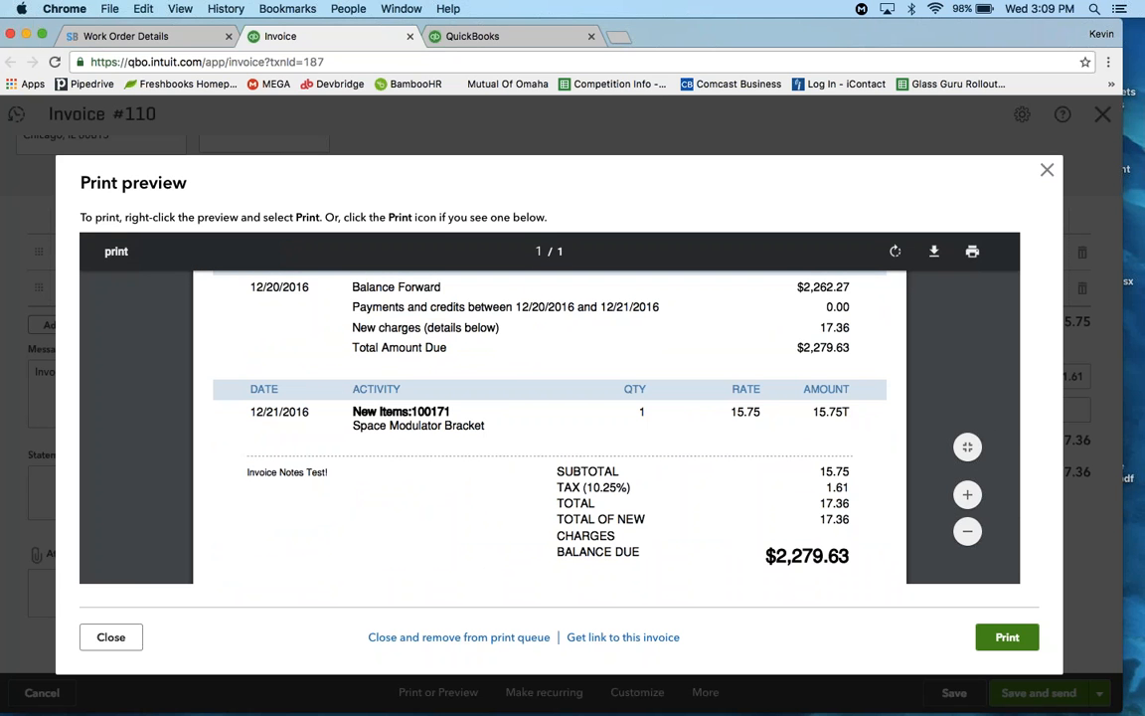
scroll(549, 428, up, 4)
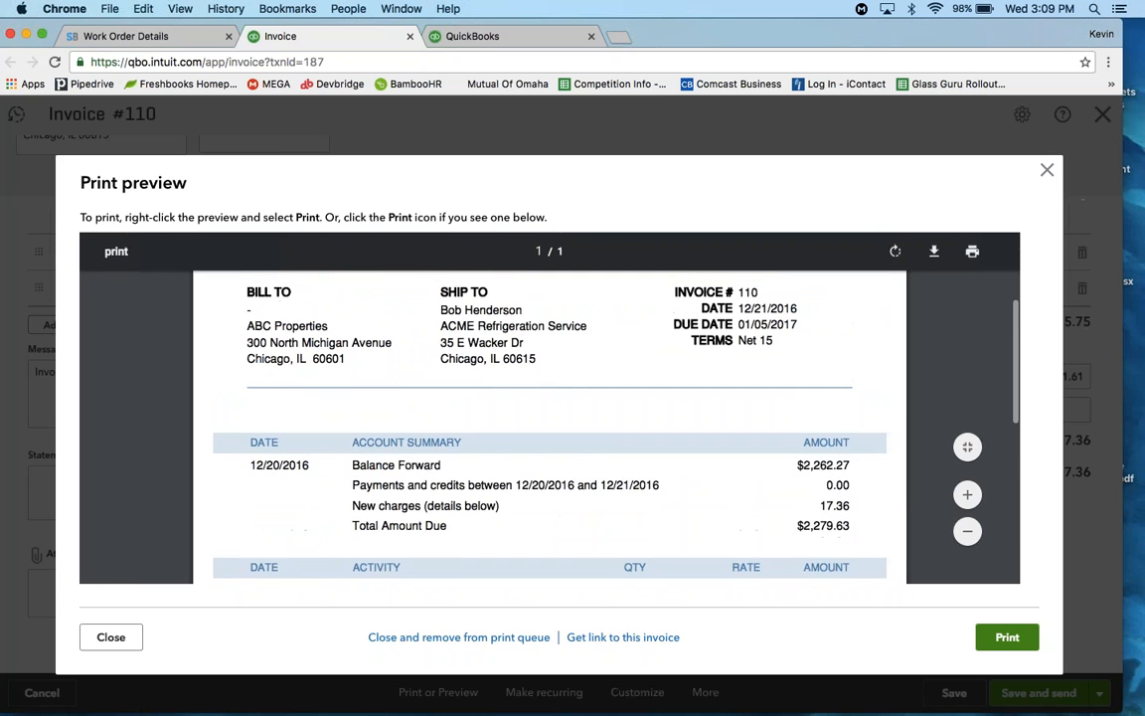
scroll(365, 417, up, 1)
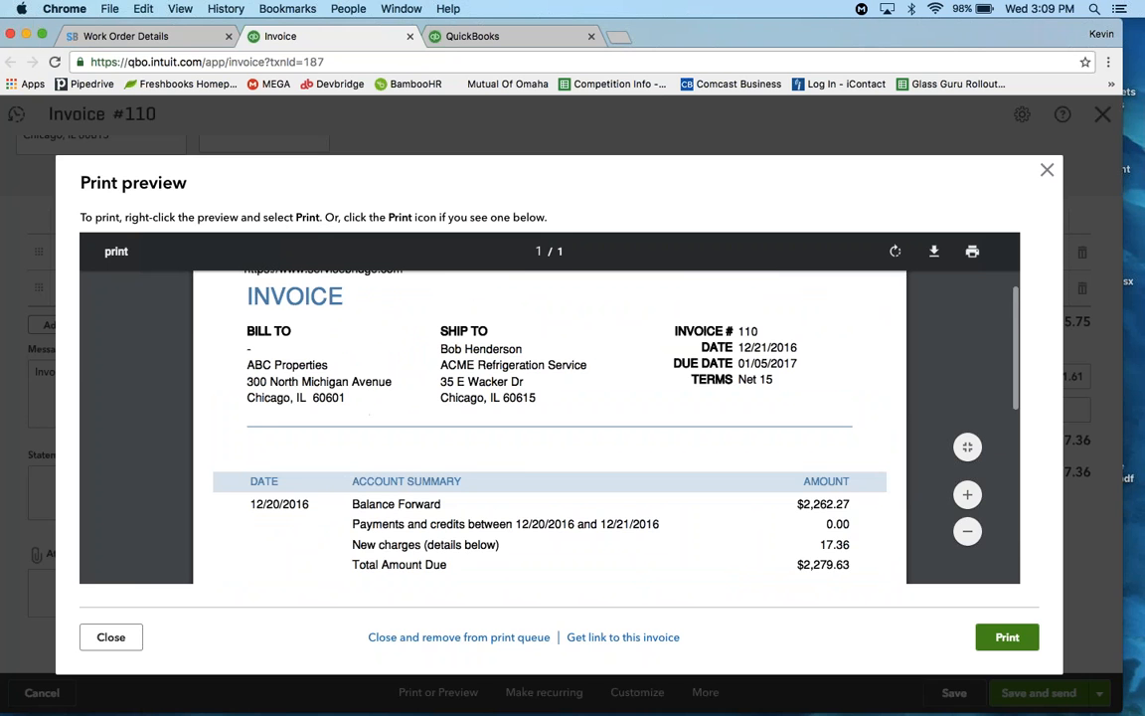
click(1046, 170)
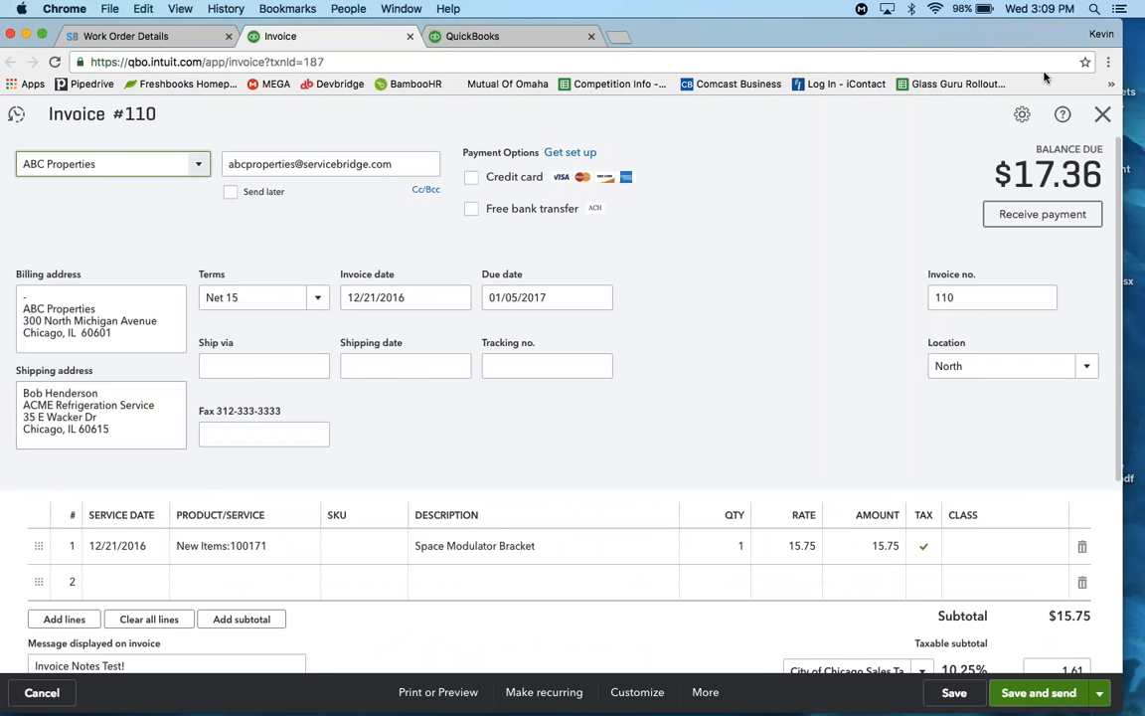
click(1100, 117)
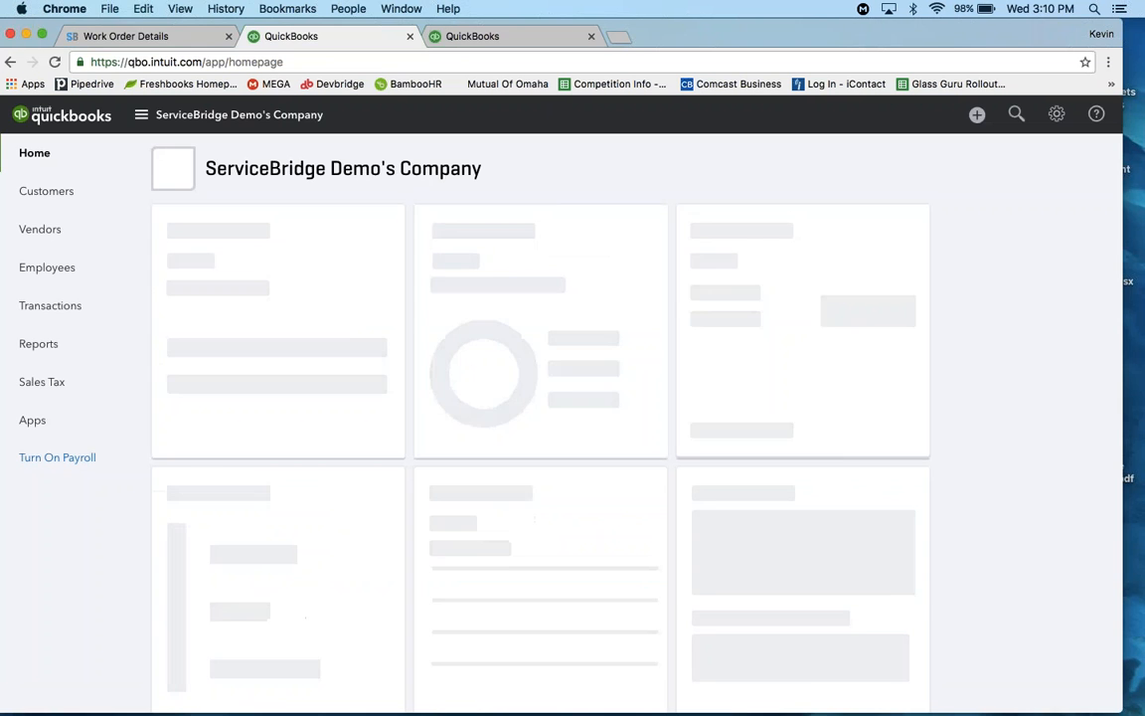
Step: Switch back to the ServiceBridge work order and check its invoice notes and the invoiced mark on its item
click(132, 35)
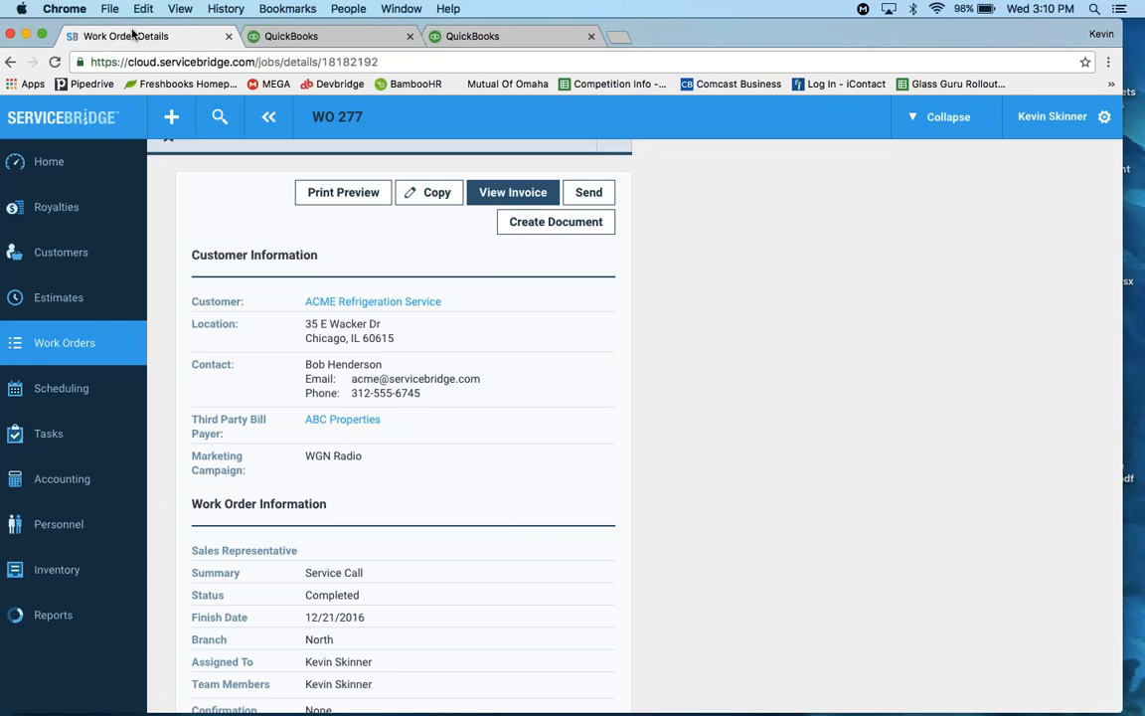
scroll(418, 489, down, 5)
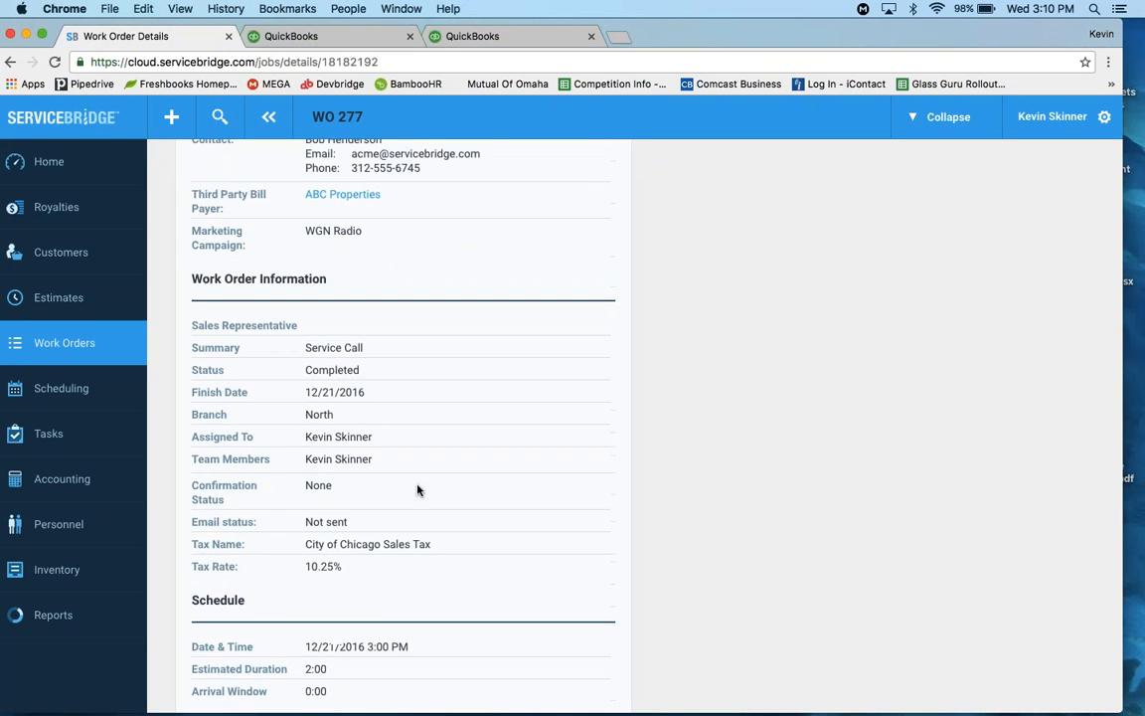
scroll(417, 489, down, 5)
scroll(414, 491, down, 2)
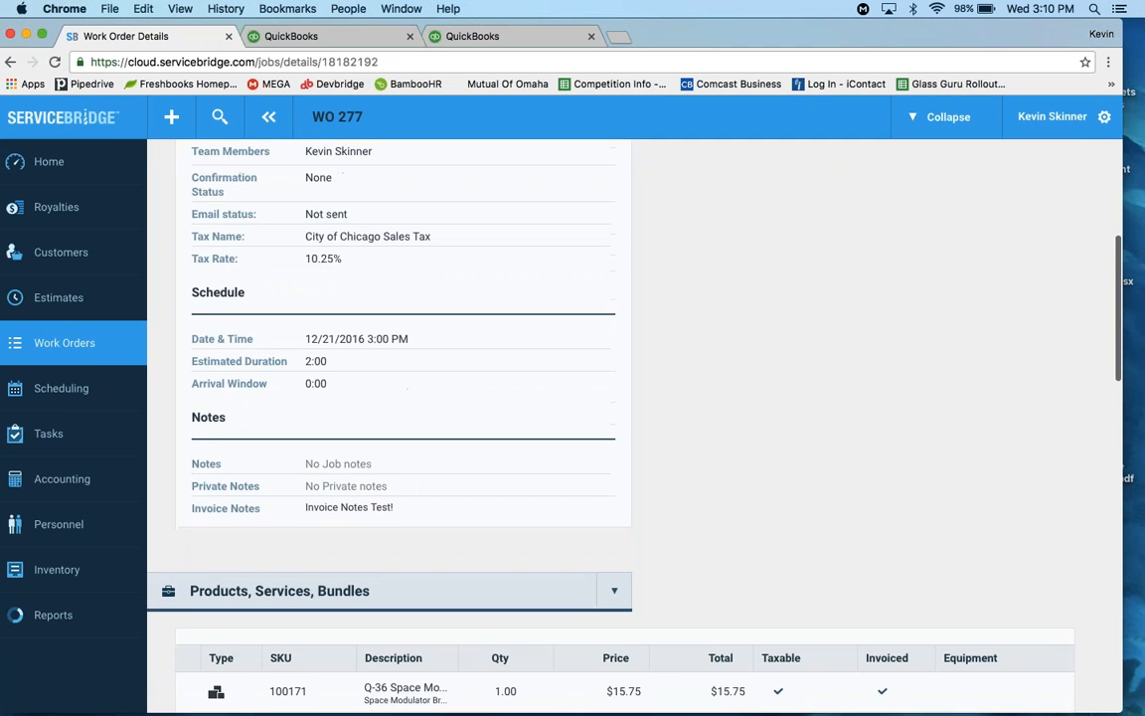
scroll(372, 435, up, 10)
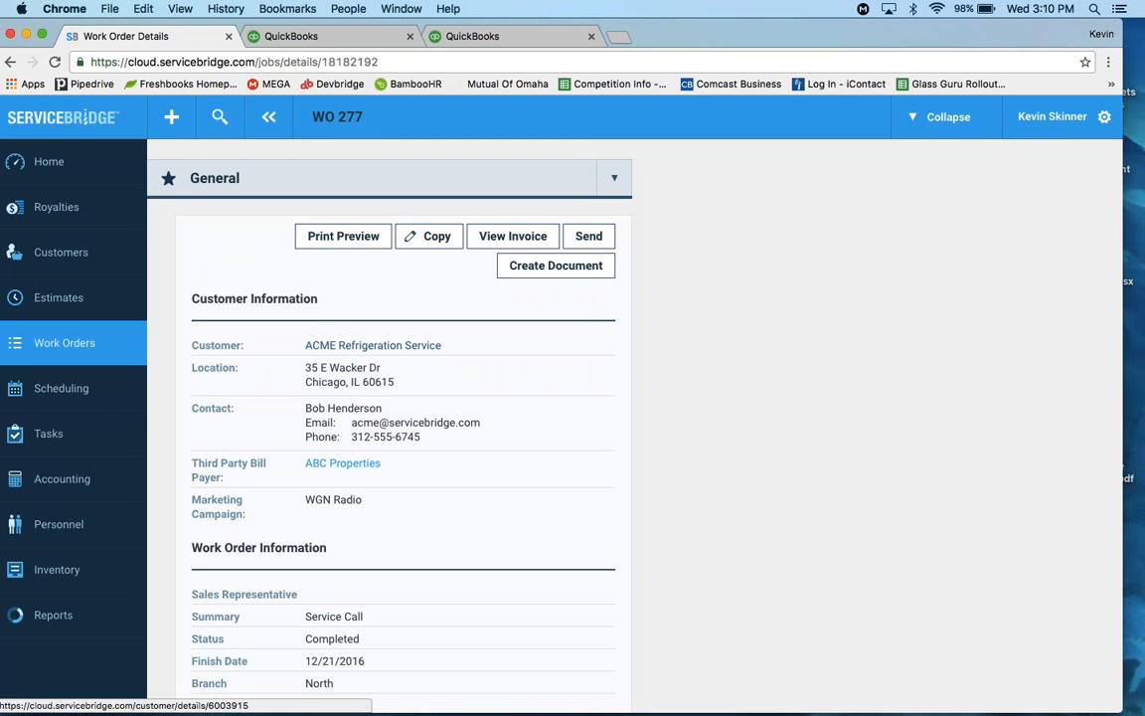
Step: Open the third party payer ABC Properties' customer record, show its invoices, and narrow the Customer column to check the new invoice
click(335, 467)
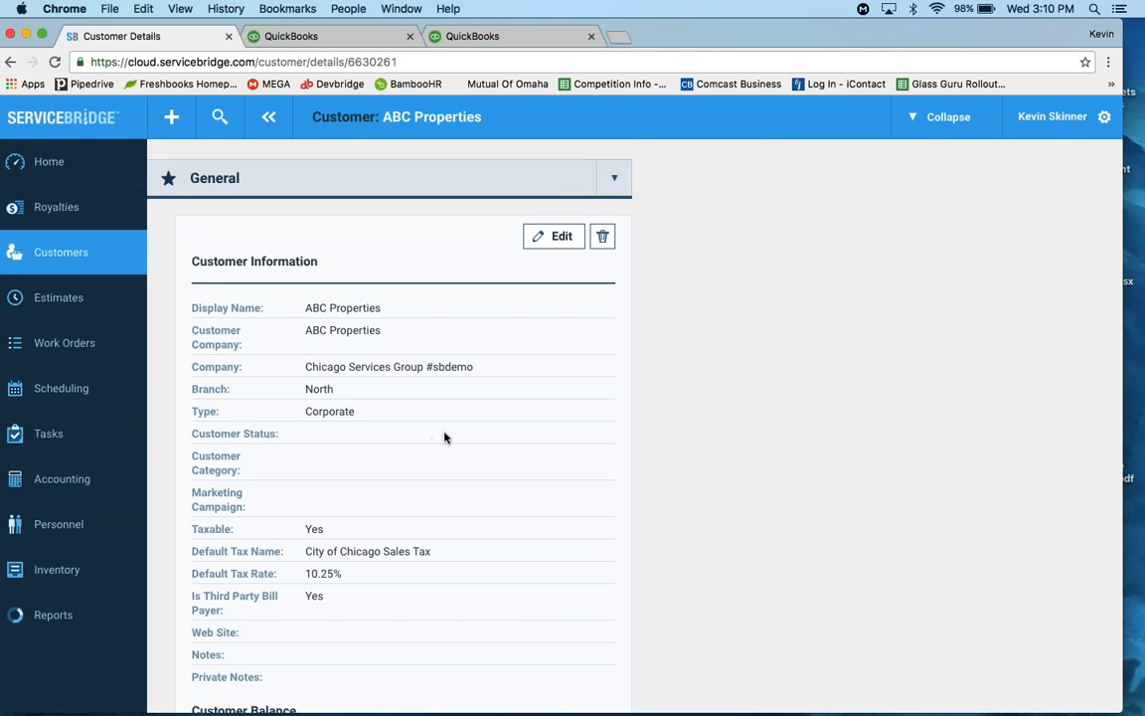
click(940, 116)
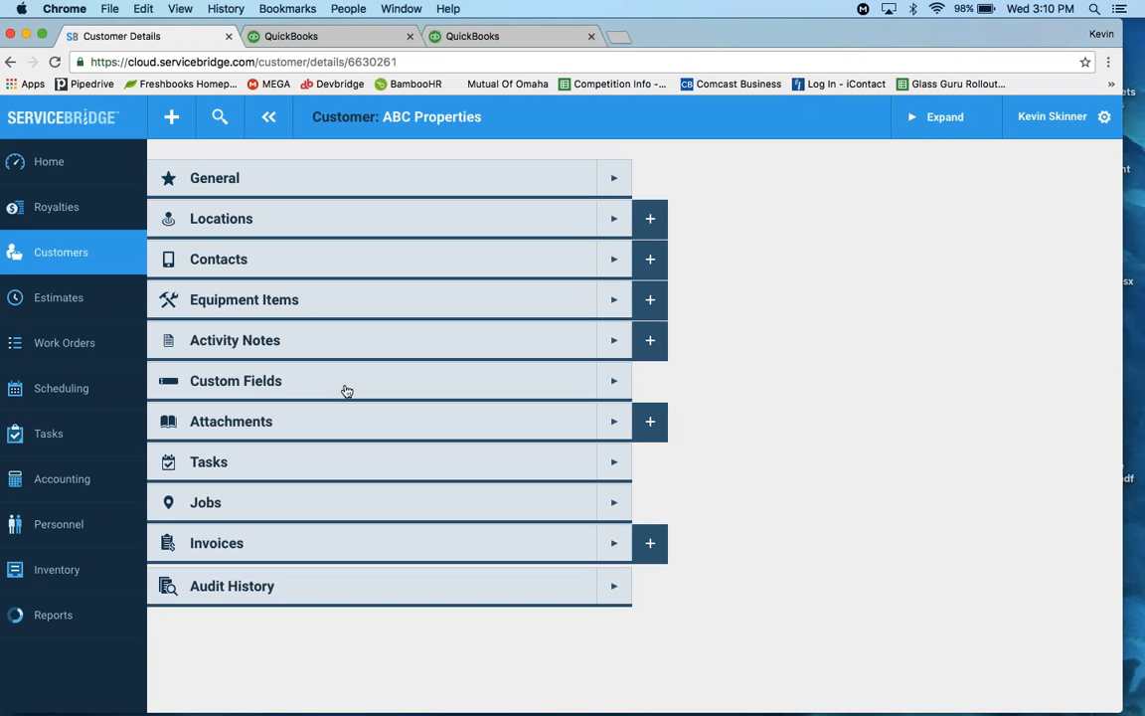
click(390, 543)
scroll(457, 451, down, 5)
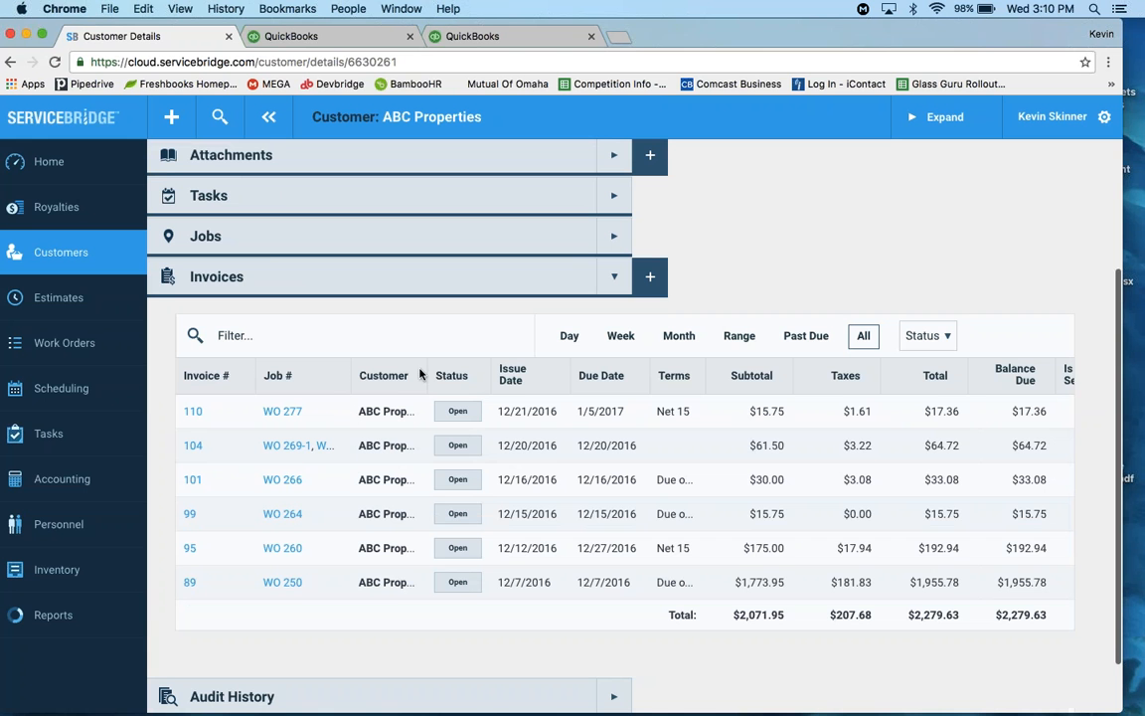
drag(426, 374, 396, 392)
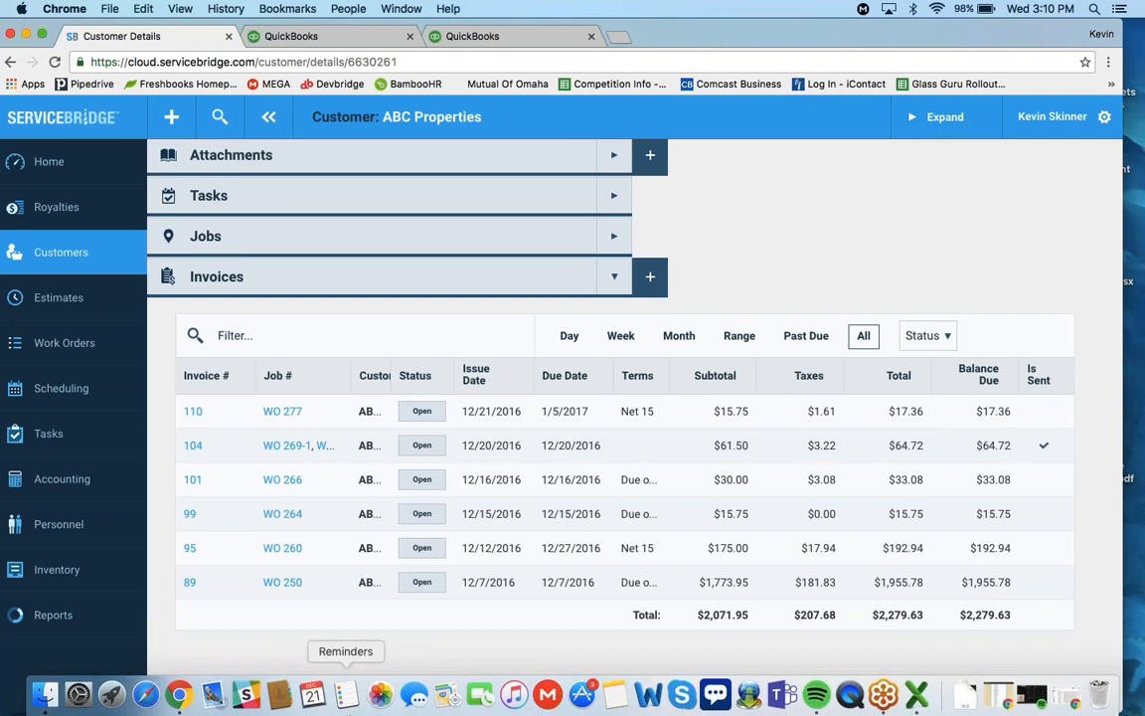
click(328, 36)
click(472, 35)
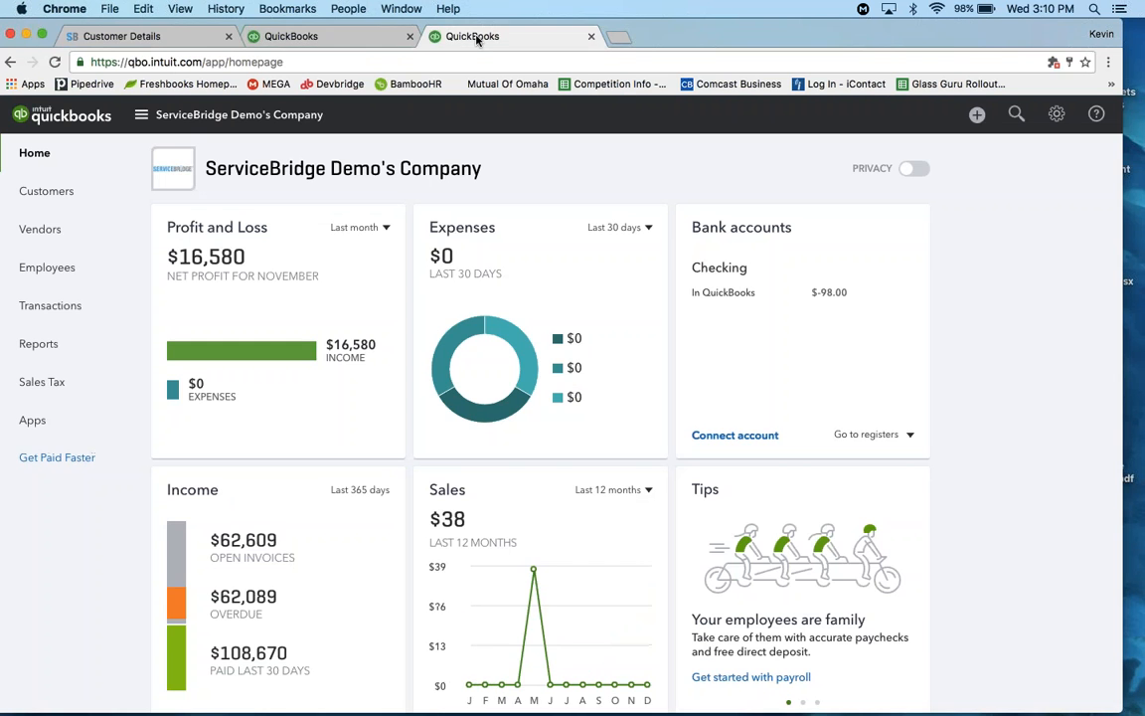
click(298, 36)
click(131, 37)
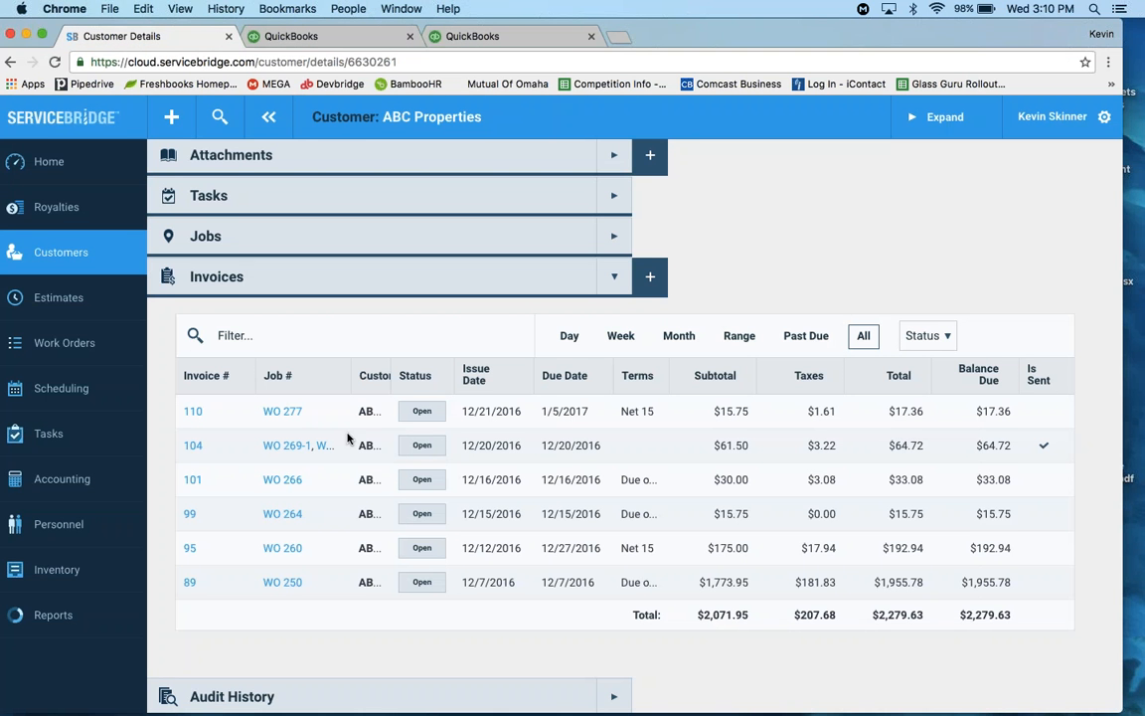
Step: Search ServiceBridge for ACME and open the ACME Refrigeration Service customer record
scroll(338, 447, up, 5)
click(213, 120)
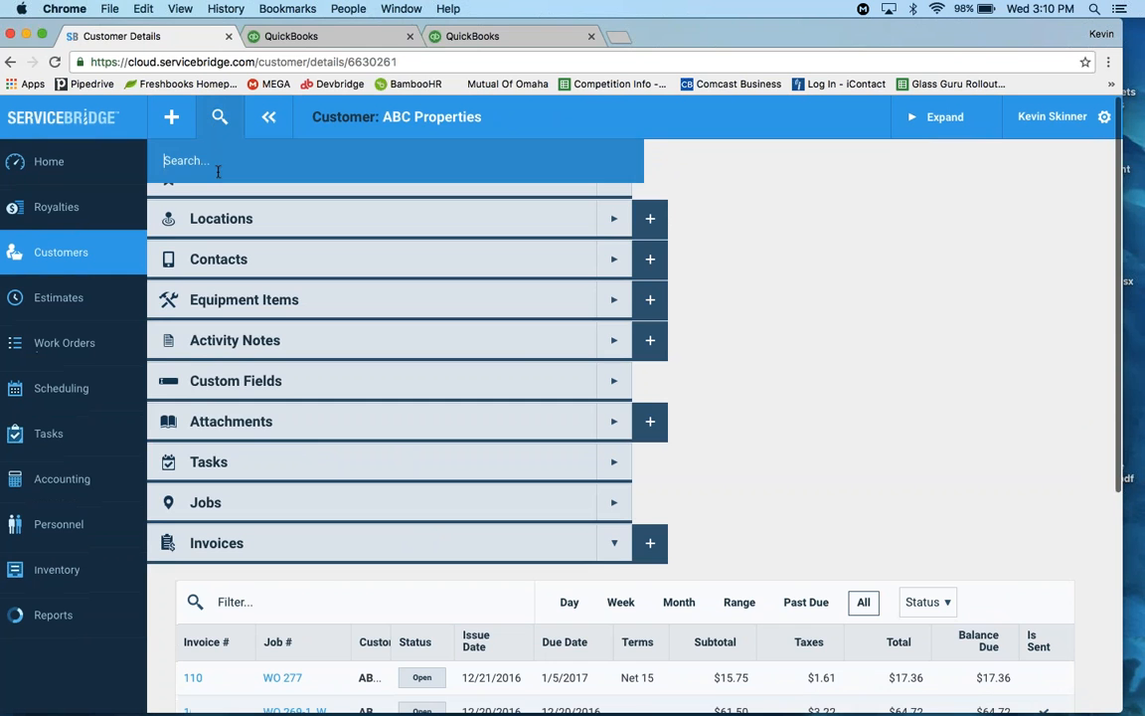
text(ACME)
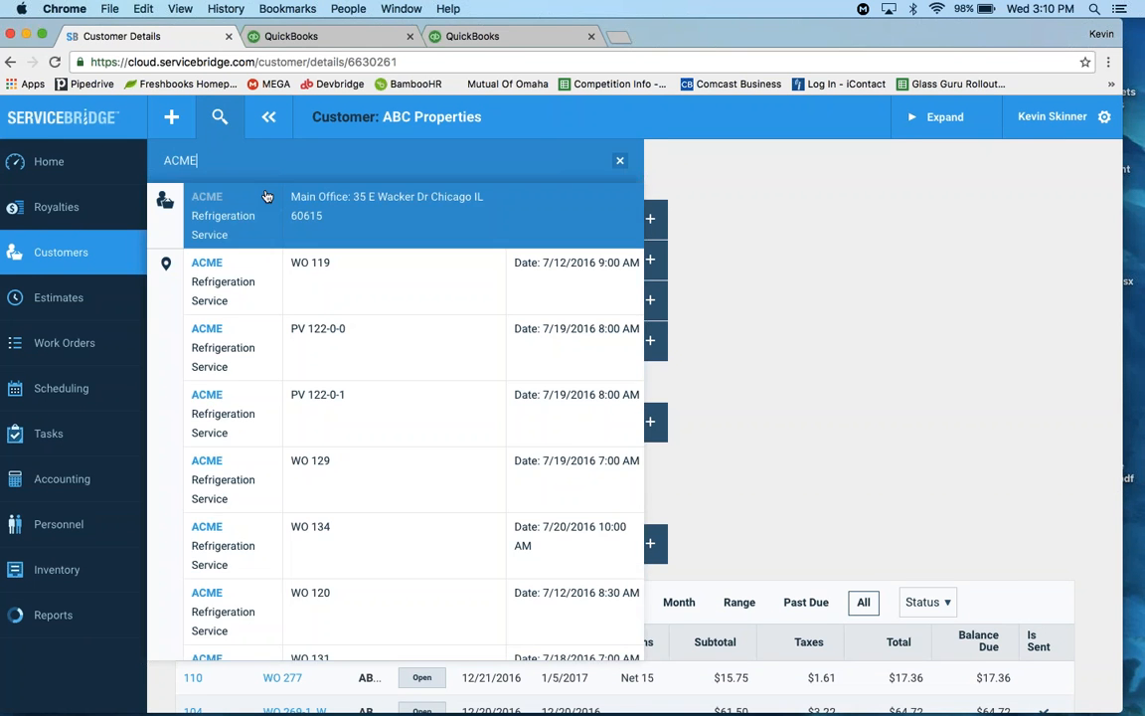
click(274, 208)
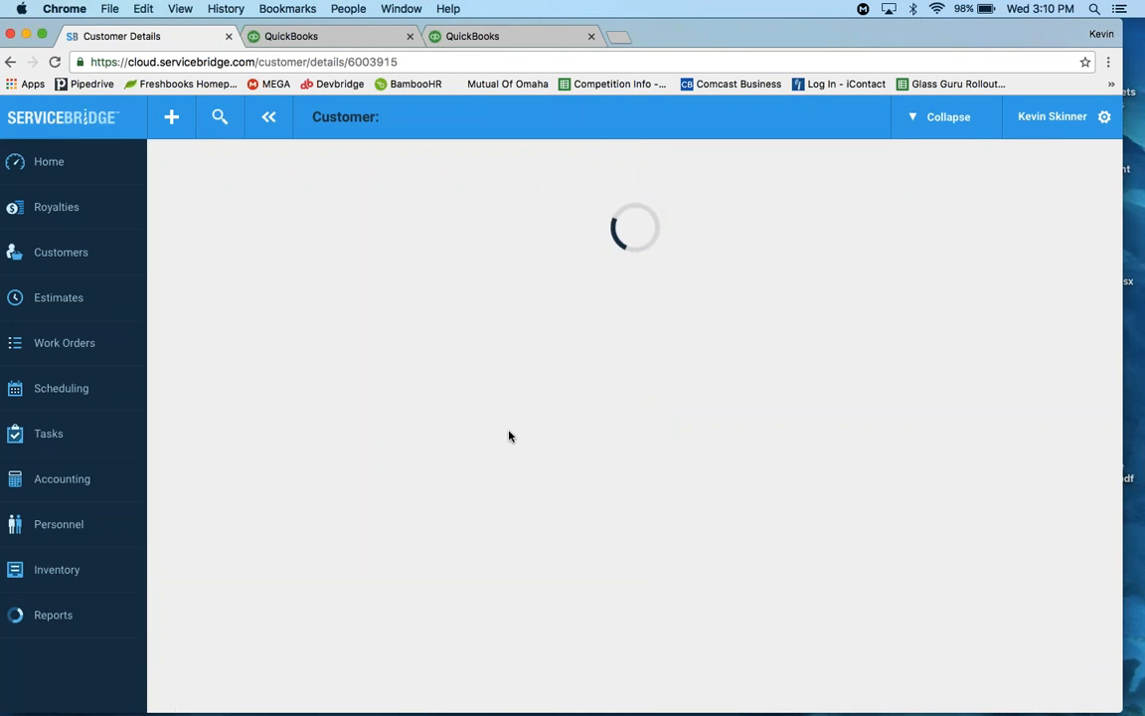
Step: Expand ACME Refrigeration Service's jobs, check their invoiced marks, and open the 12/21/2016 Service Call work order
scroll(519, 487, down, 5)
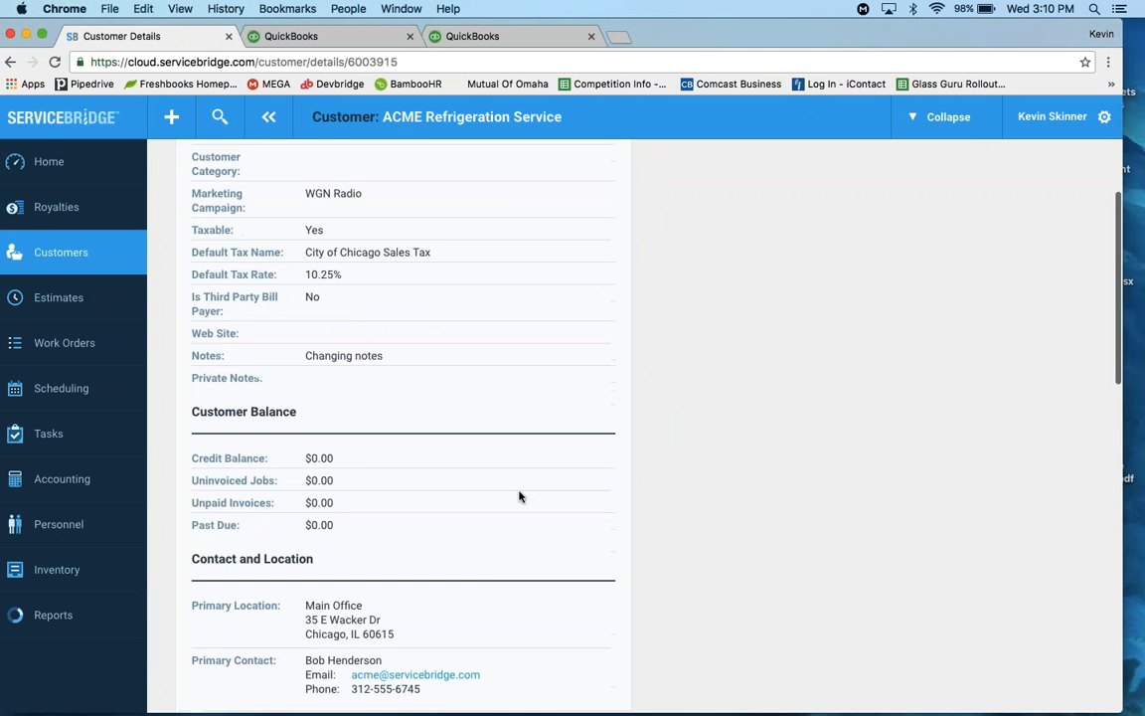
scroll(537, 495, down, 10)
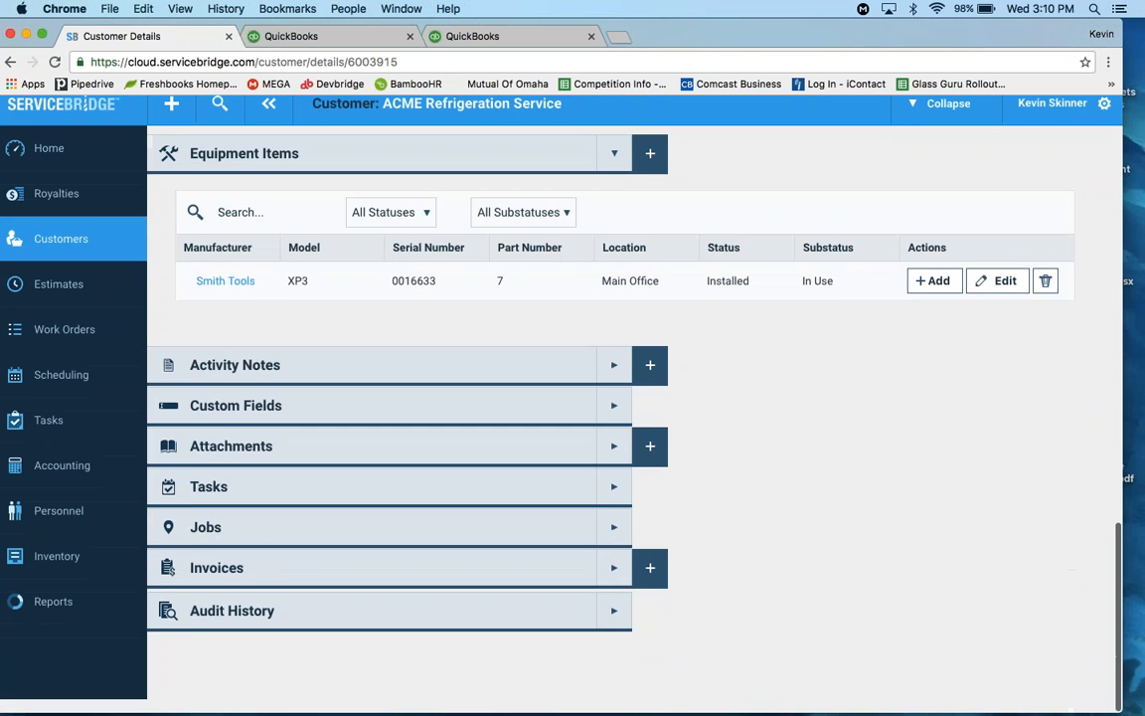
click(608, 529)
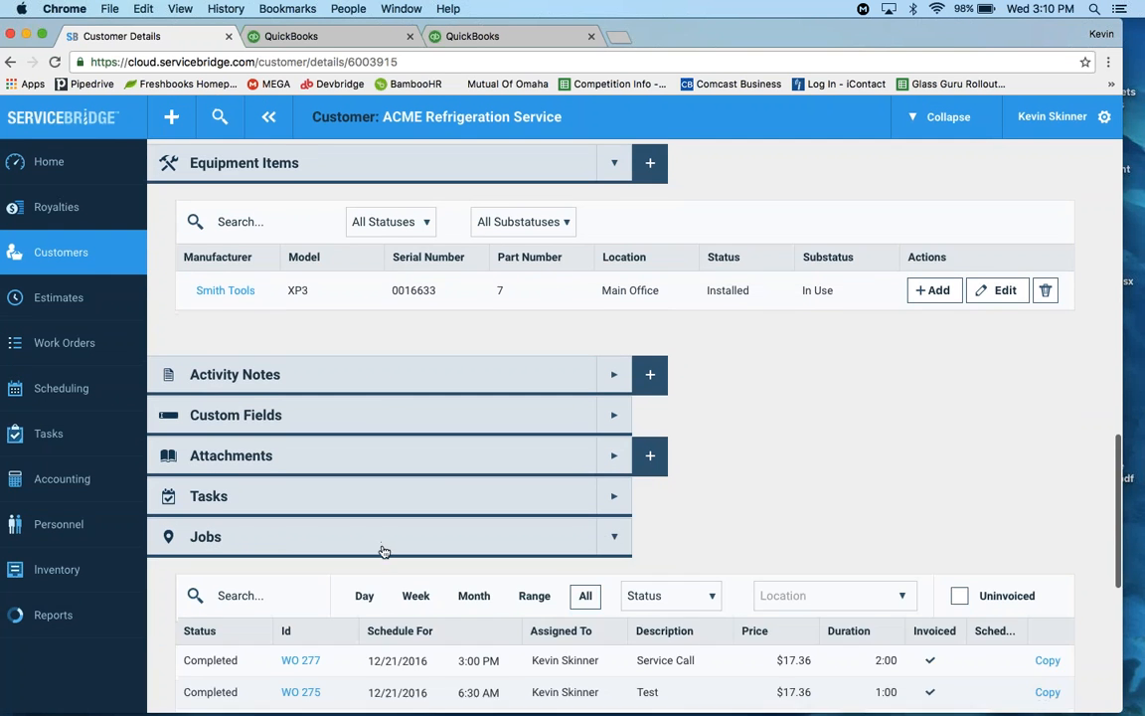
scroll(384, 550, down, 3)
scroll(384, 553, down, 1)
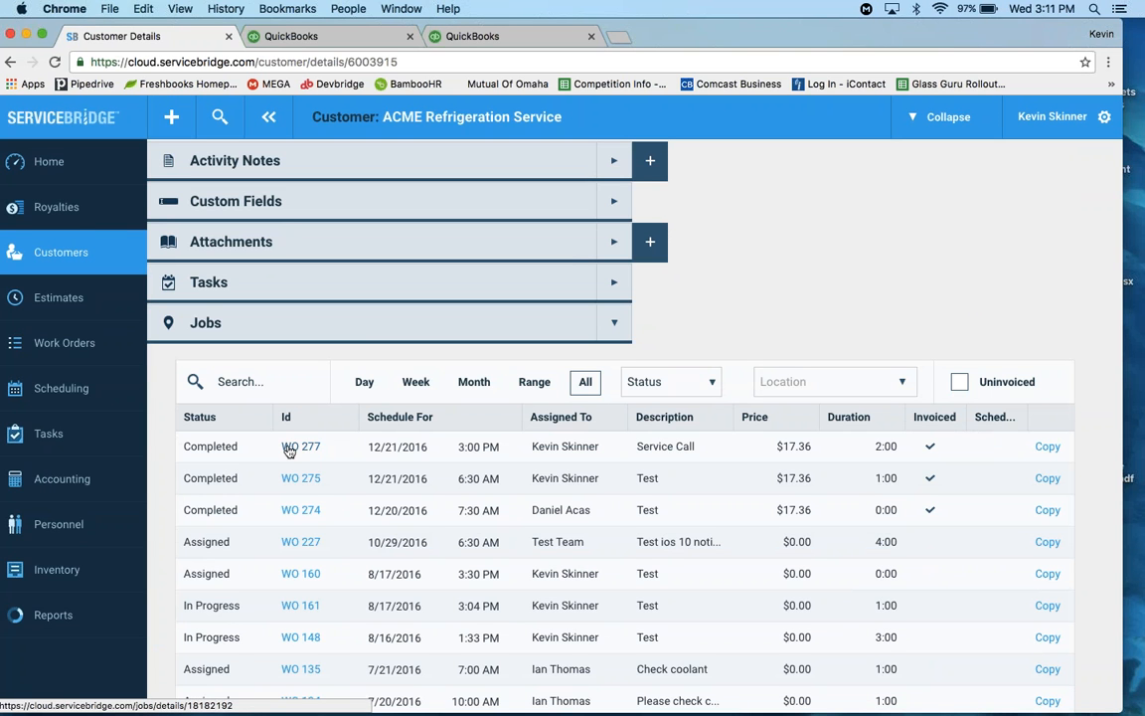
click(288, 451)
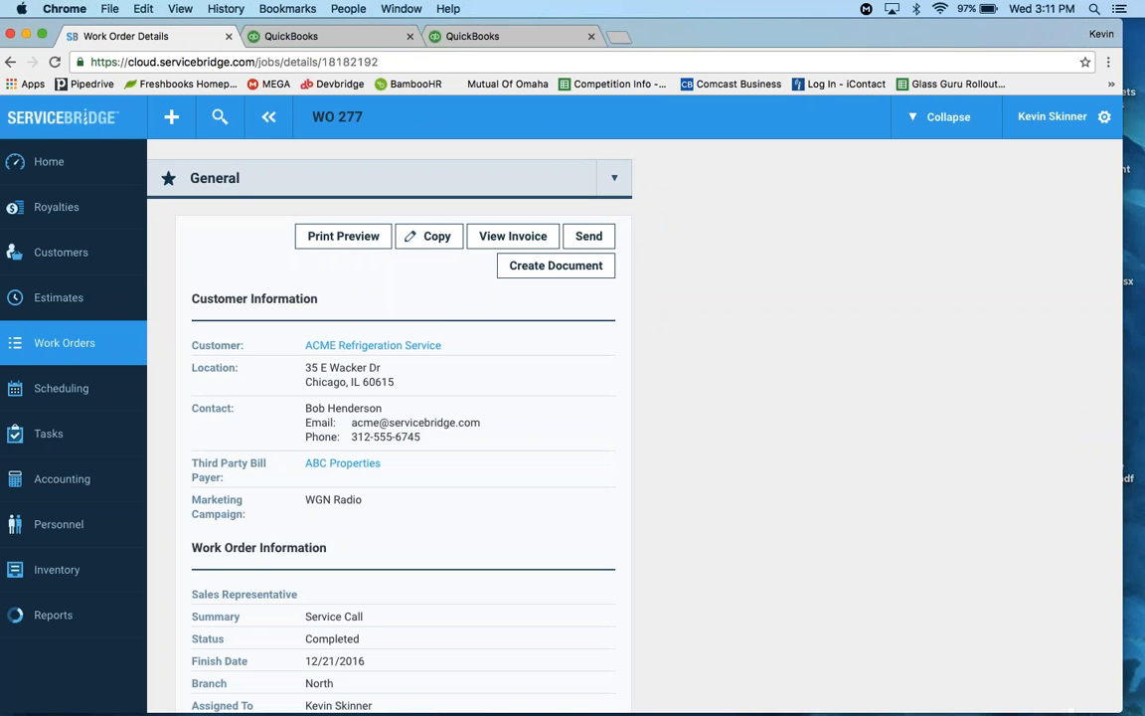
scroll(378, 511, down, 2)
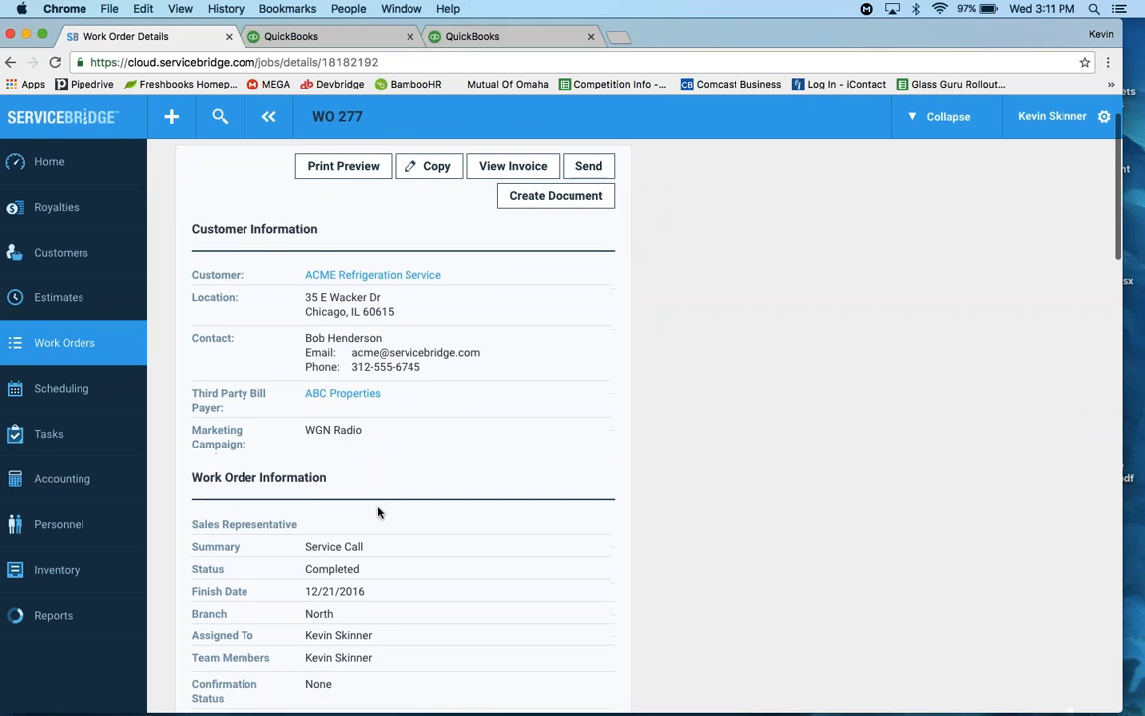
Step: Switch to QuickBooks, open the ABC Properties customer record, and examine its details and transaction list
click(311, 39)
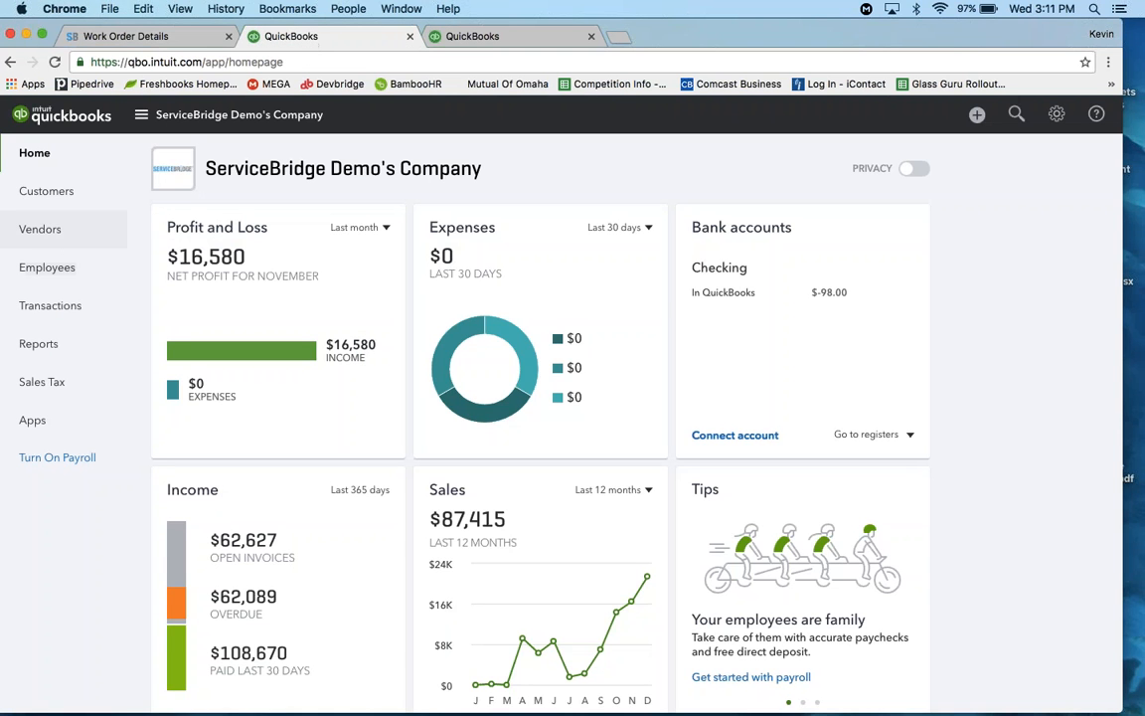
click(49, 192)
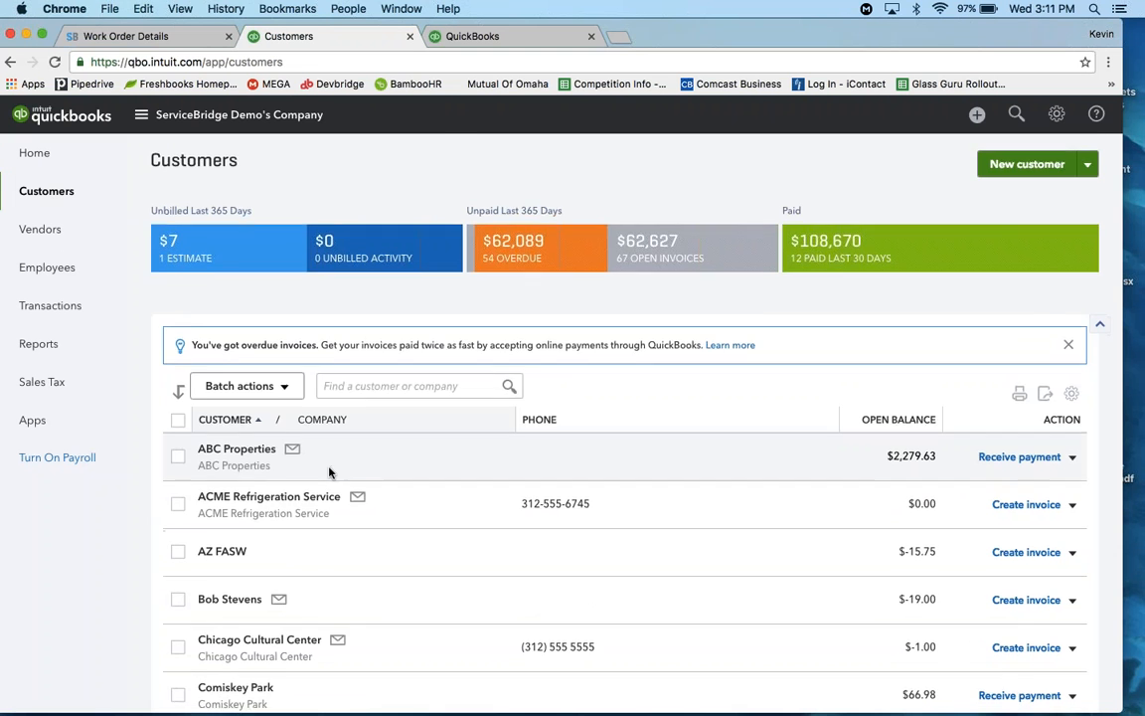
scroll(329, 472, down, 2)
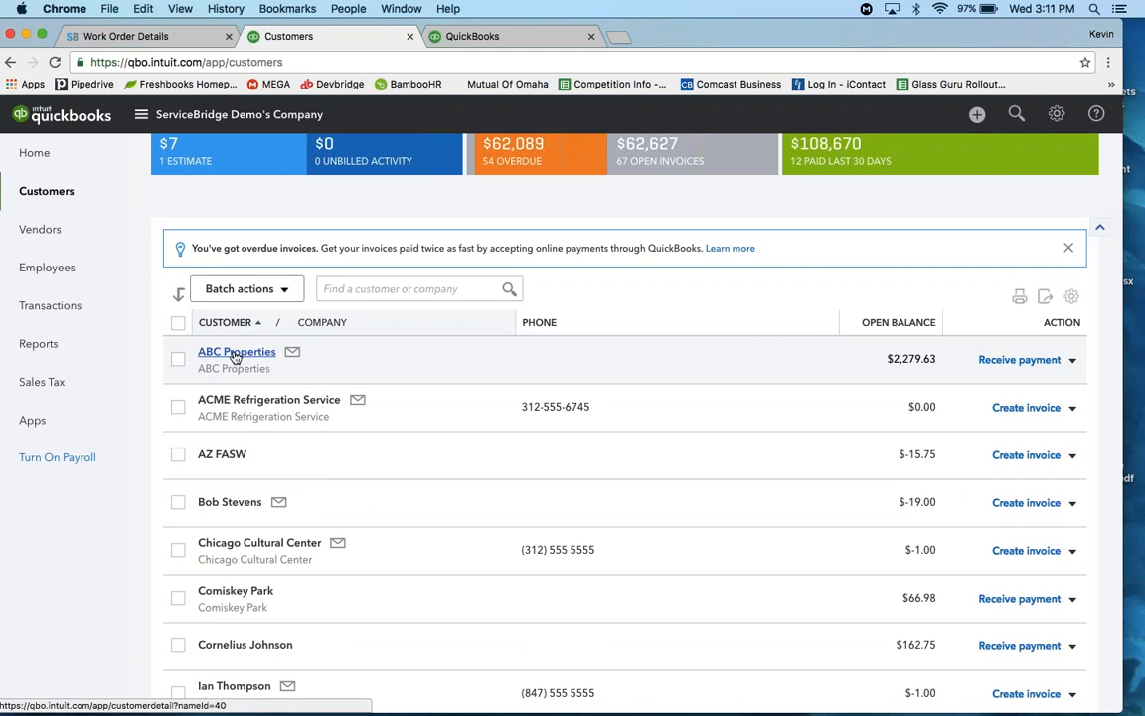
click(235, 354)
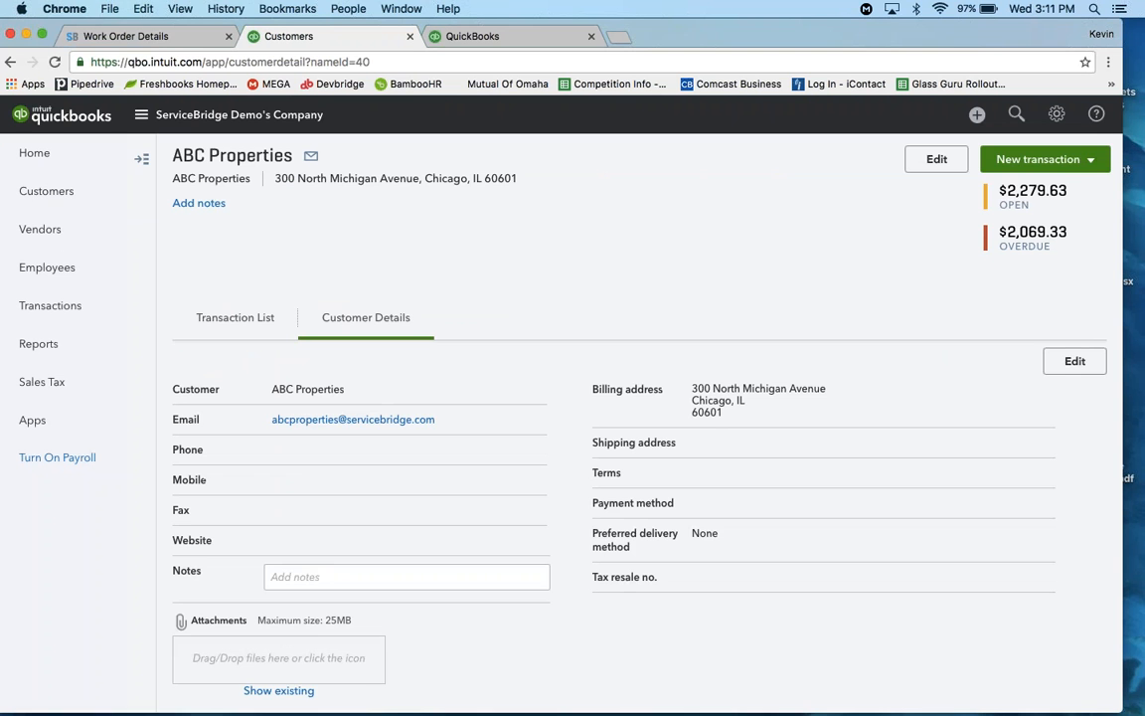
scroll(572, 417, down, 1)
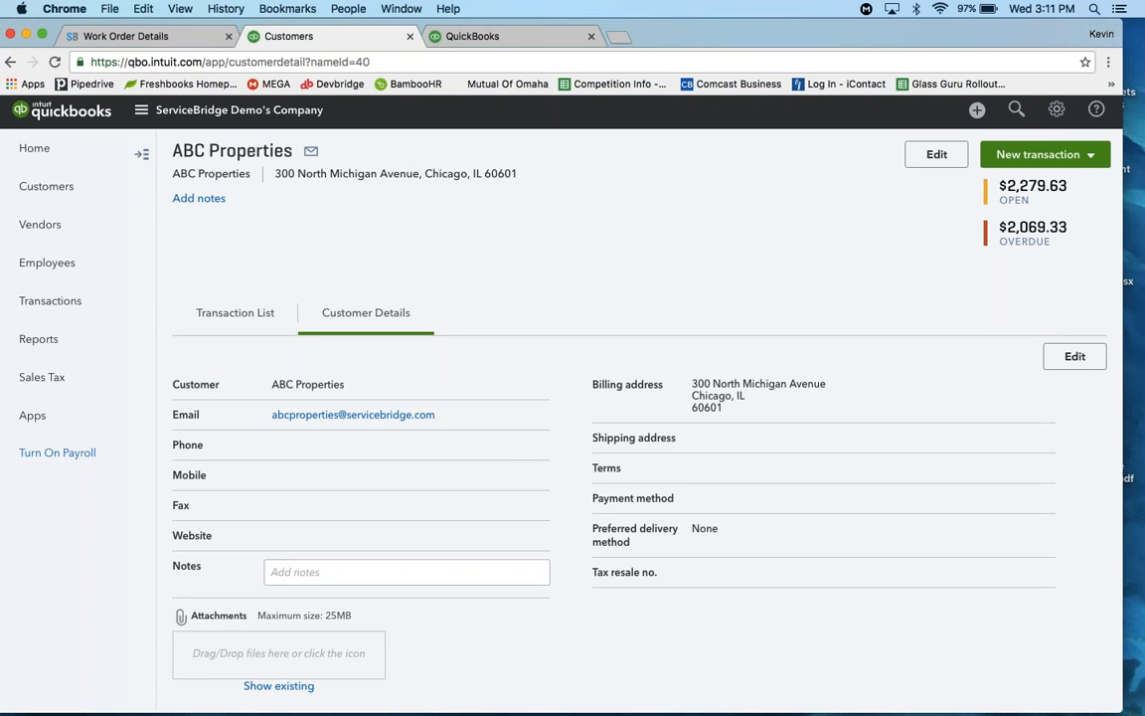
scroll(311, 352, up, 1)
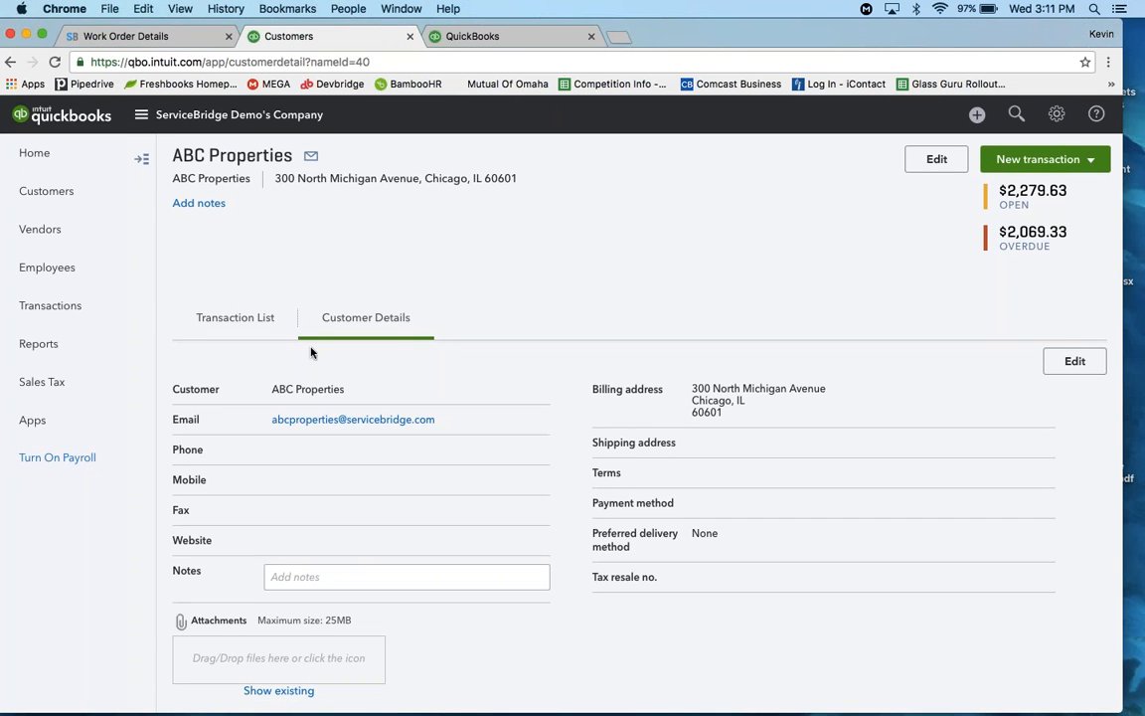
click(247, 326)
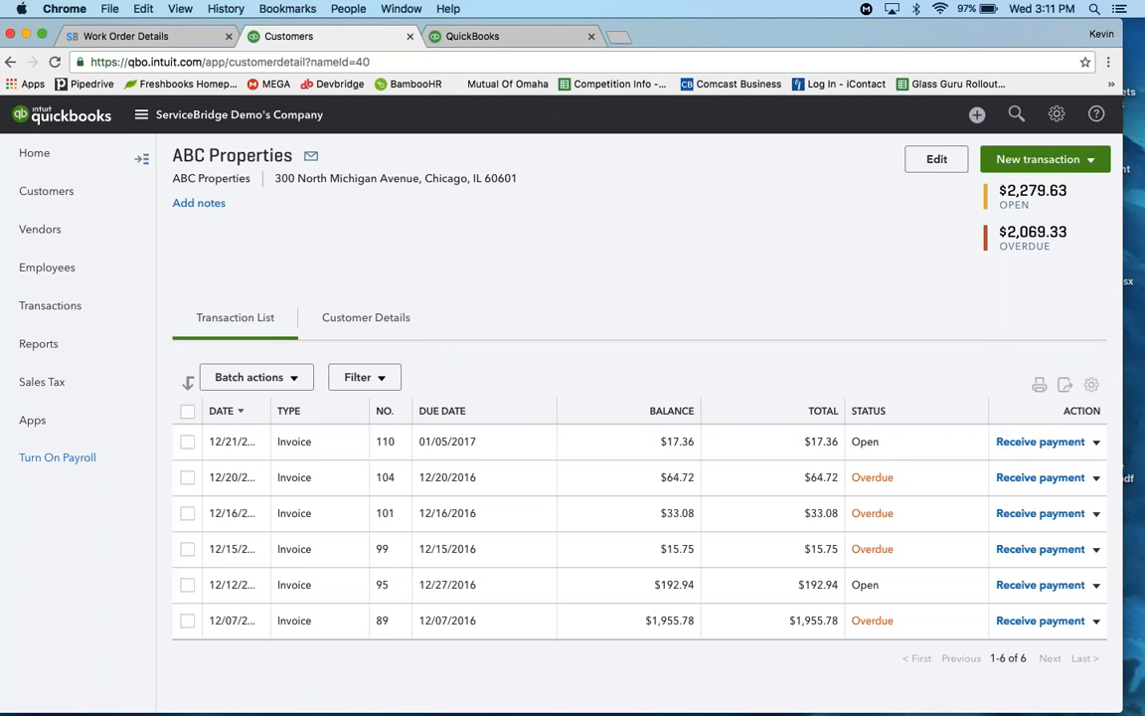
Step: Return to the ServiceBridge work order and review its customer information, item totals and invoiced mark
click(164, 34)
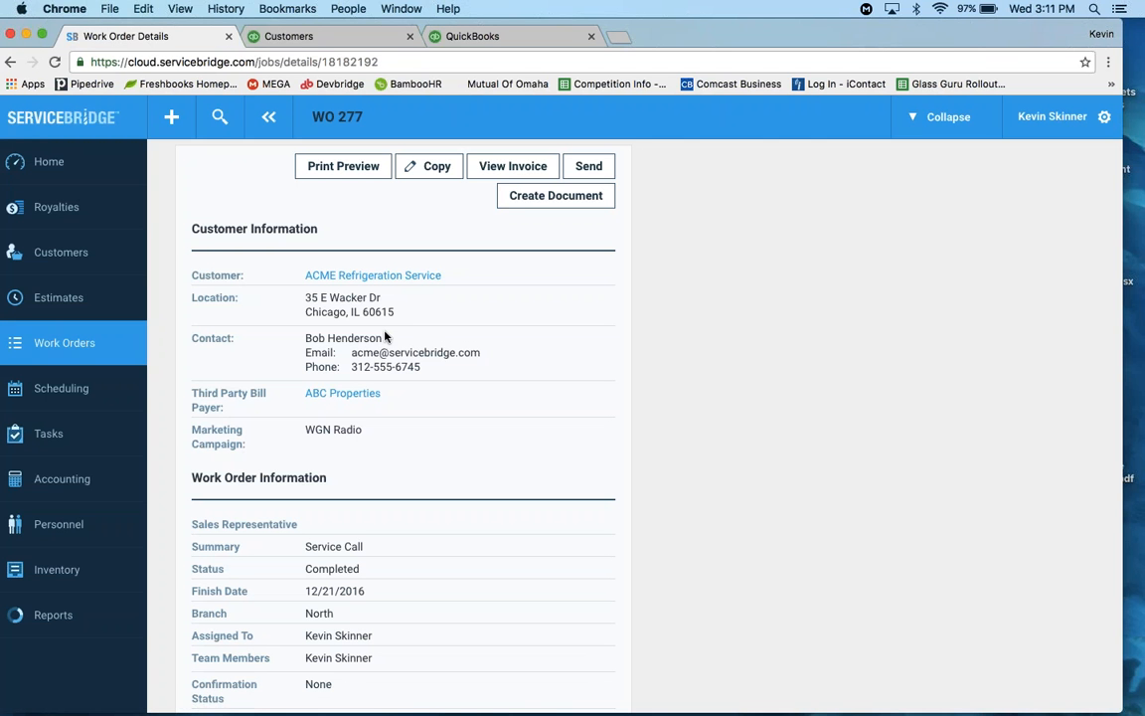
scroll(387, 338, down, 10)
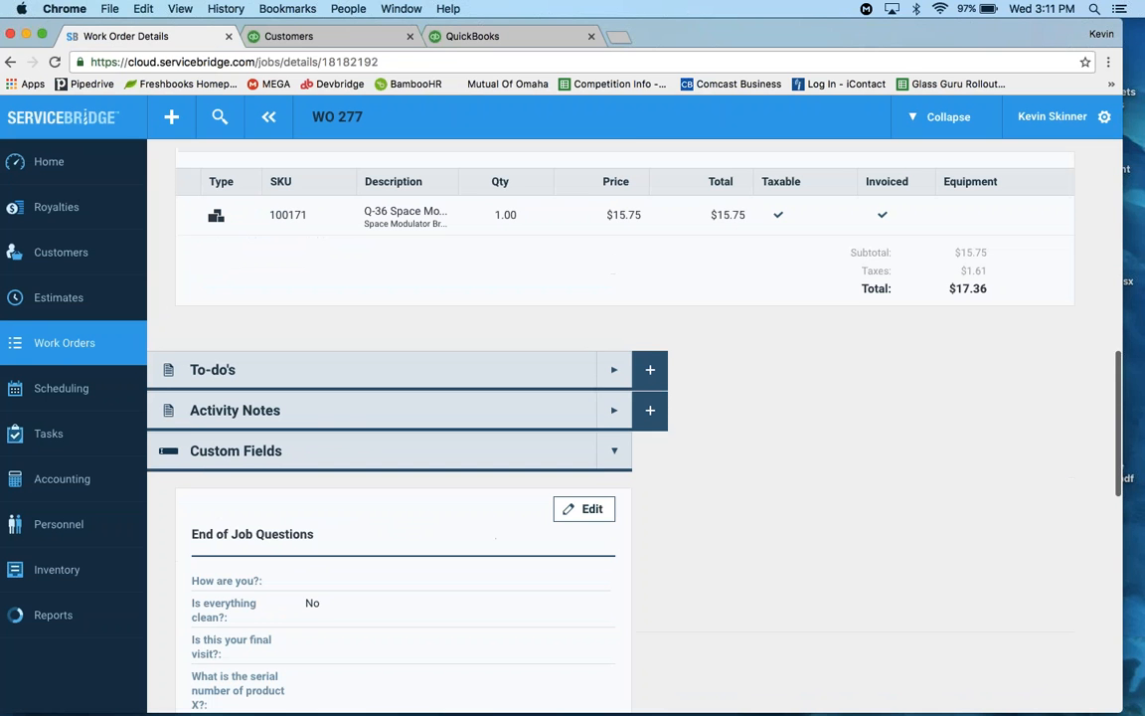
click(1140, 59)
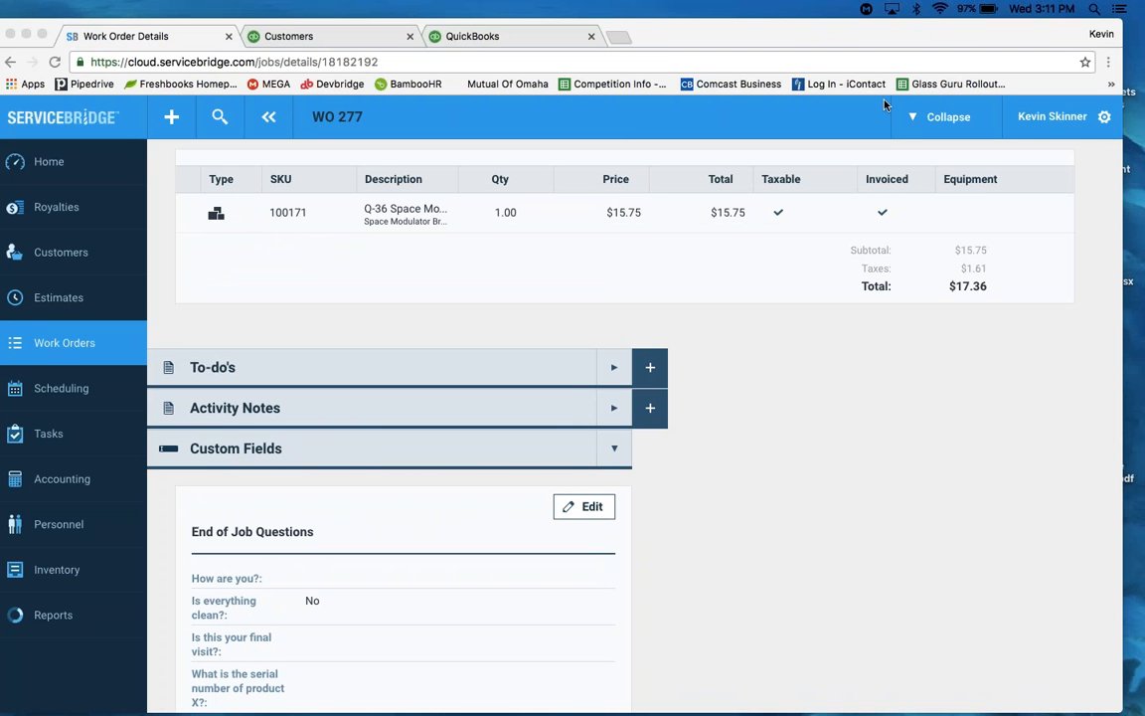
scroll(320, 402, up, 10)
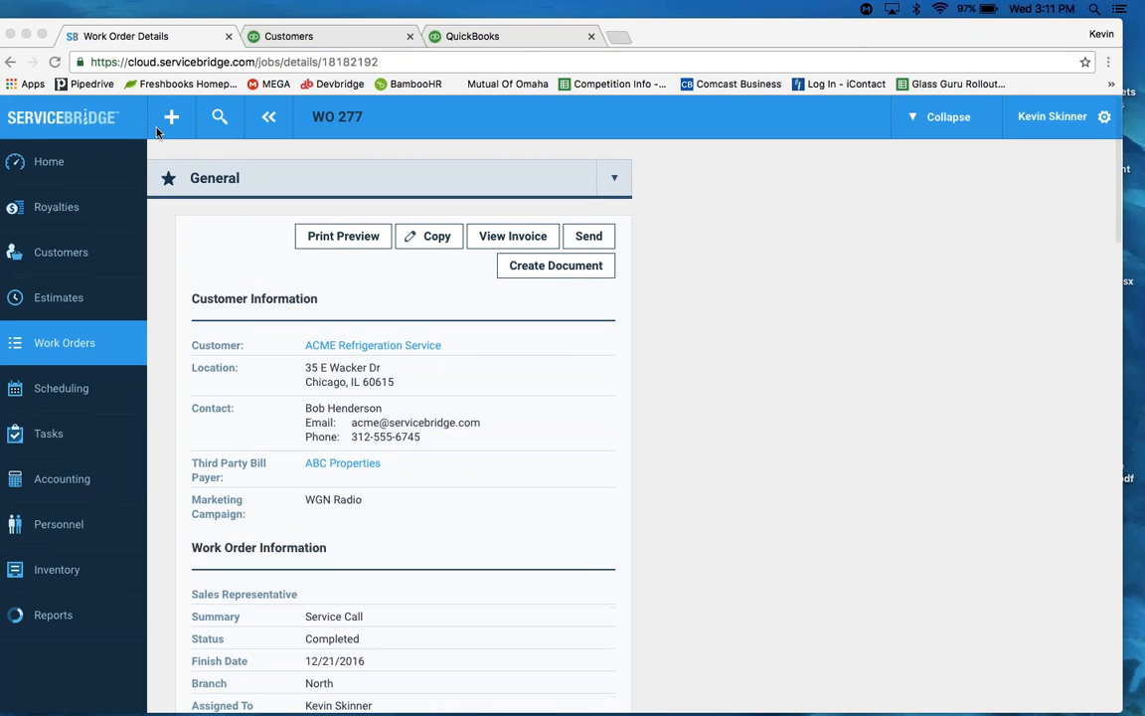
Step: Start a new work order from the work orders list and select the individual customer listed directly after AZ FASW
click(169, 127)
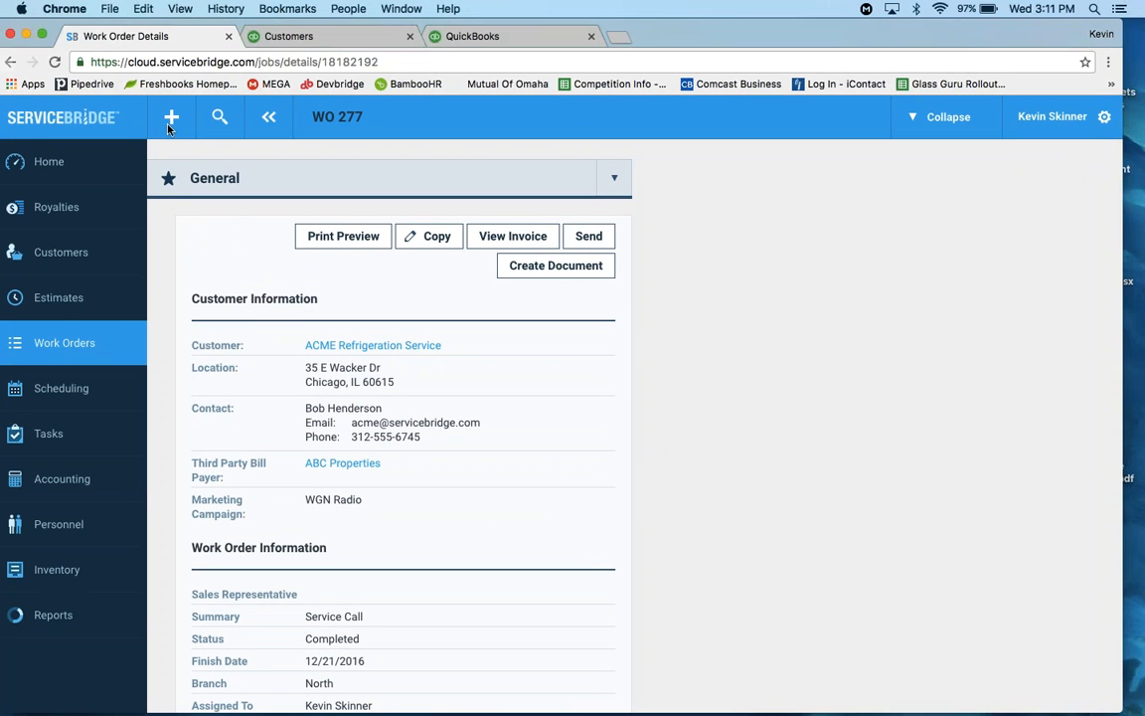
click(73, 338)
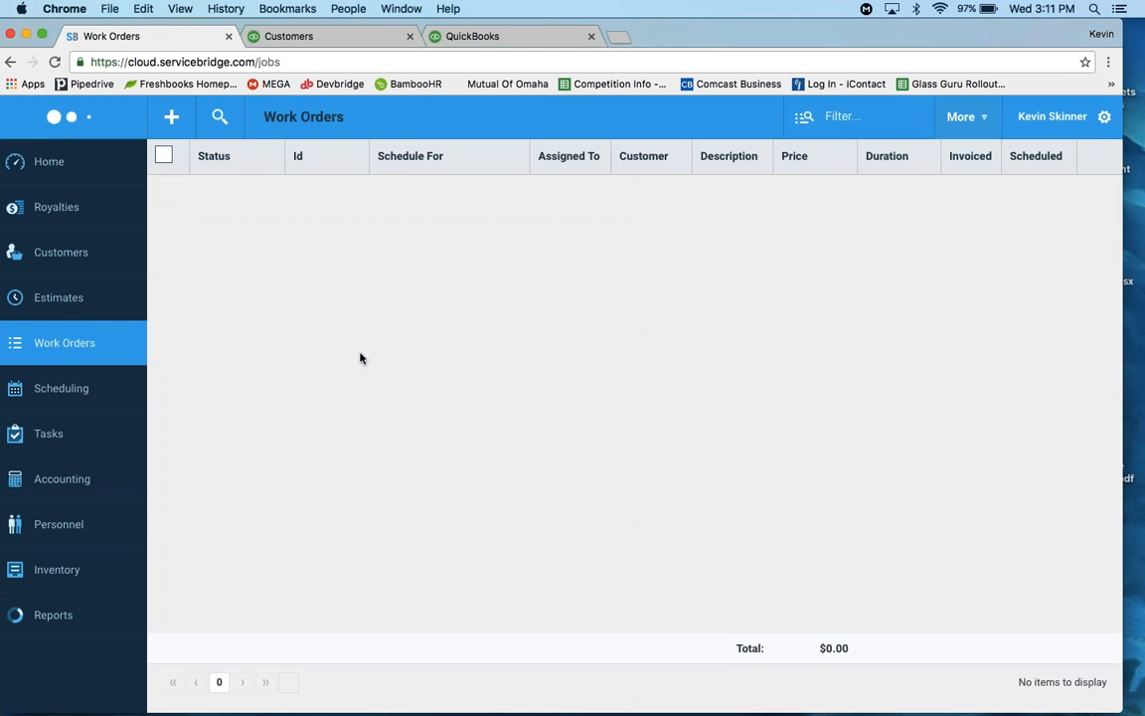
click(171, 117)
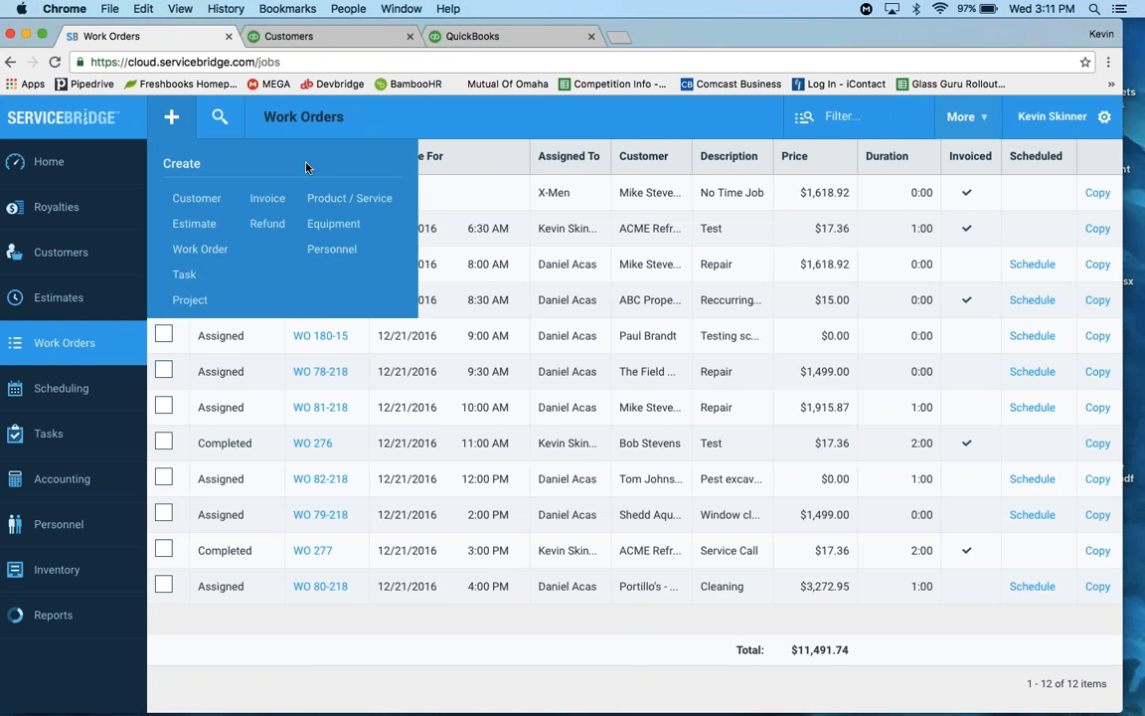
click(194, 249)
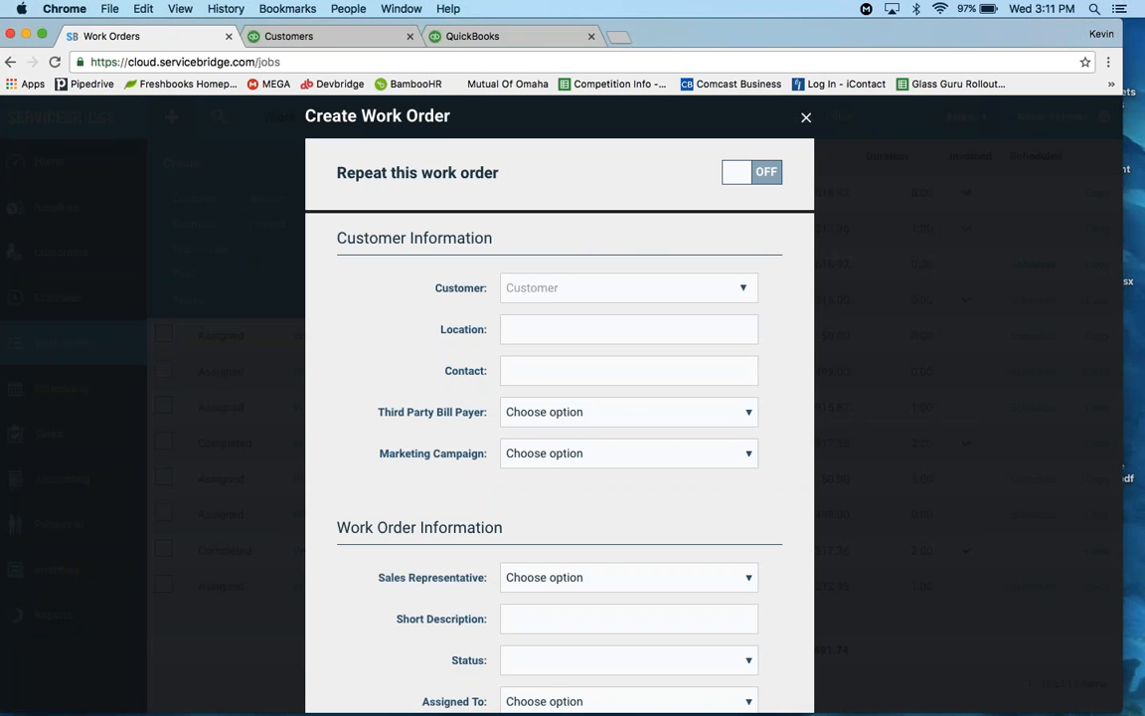
click(556, 287)
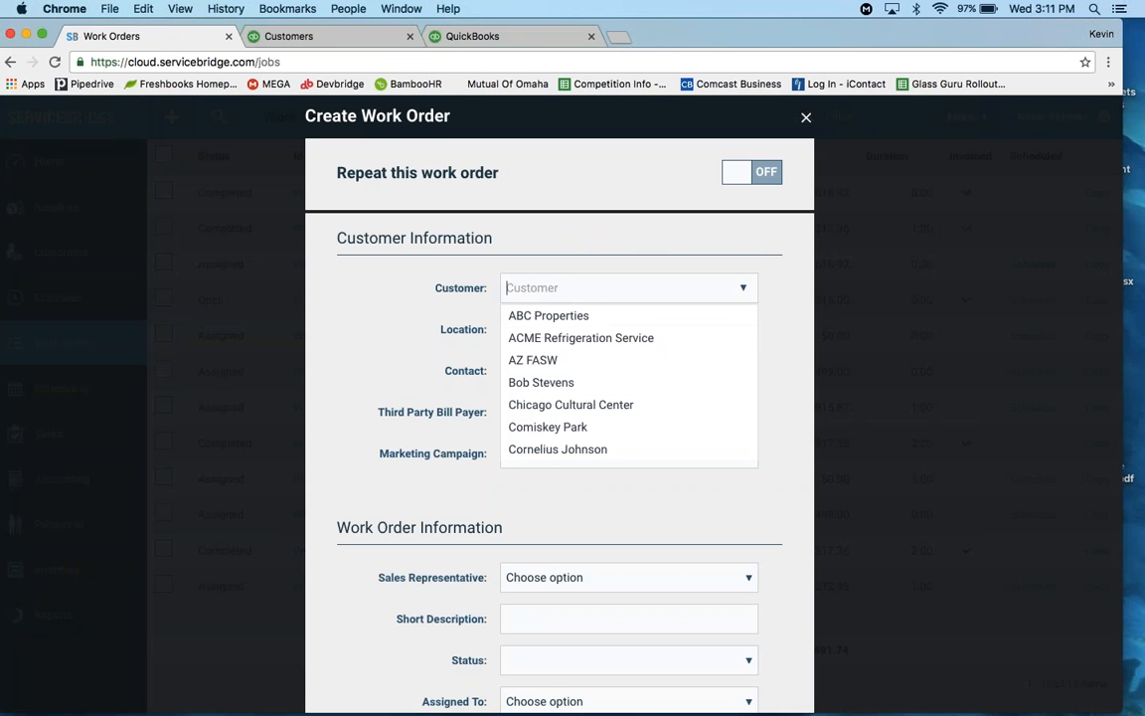
click(549, 383)
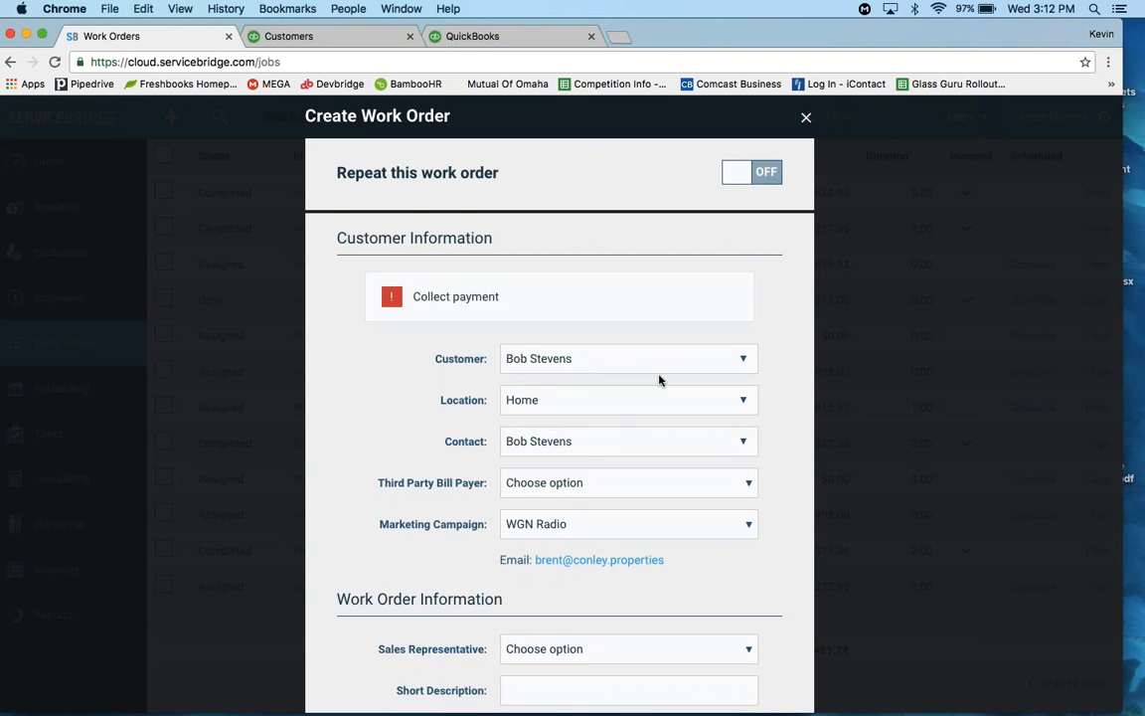
Step: Set the new work order's third party bill payer to ABC Properties
scroll(652, 325, down, 5)
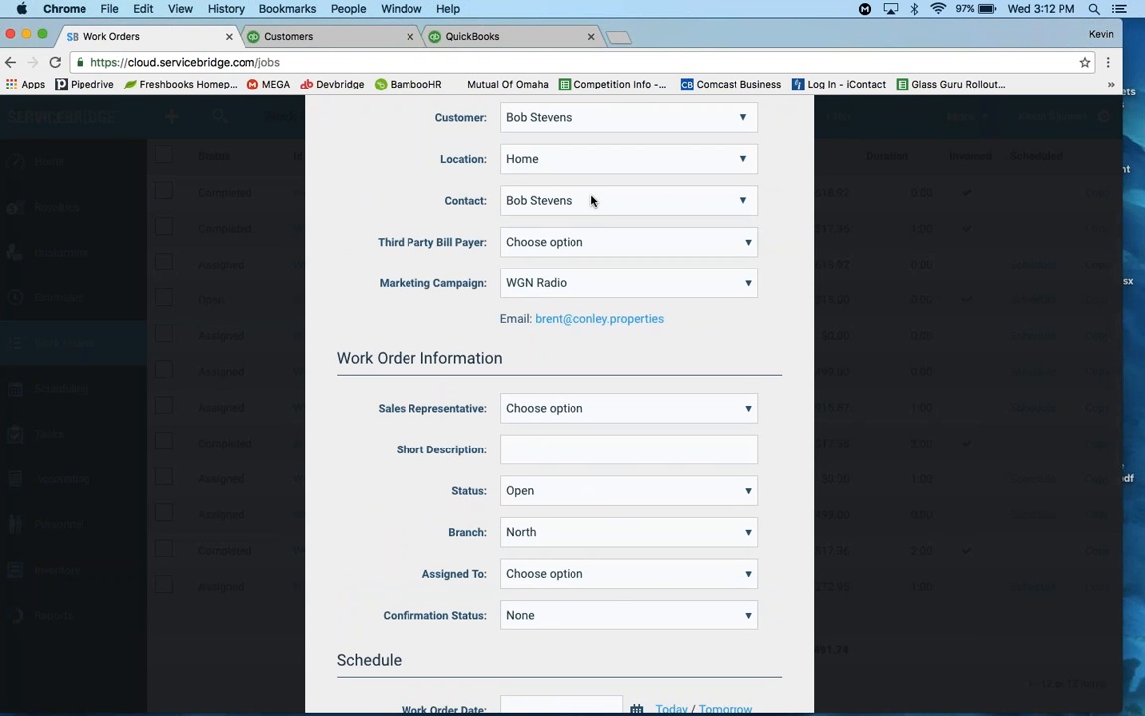
click(562, 242)
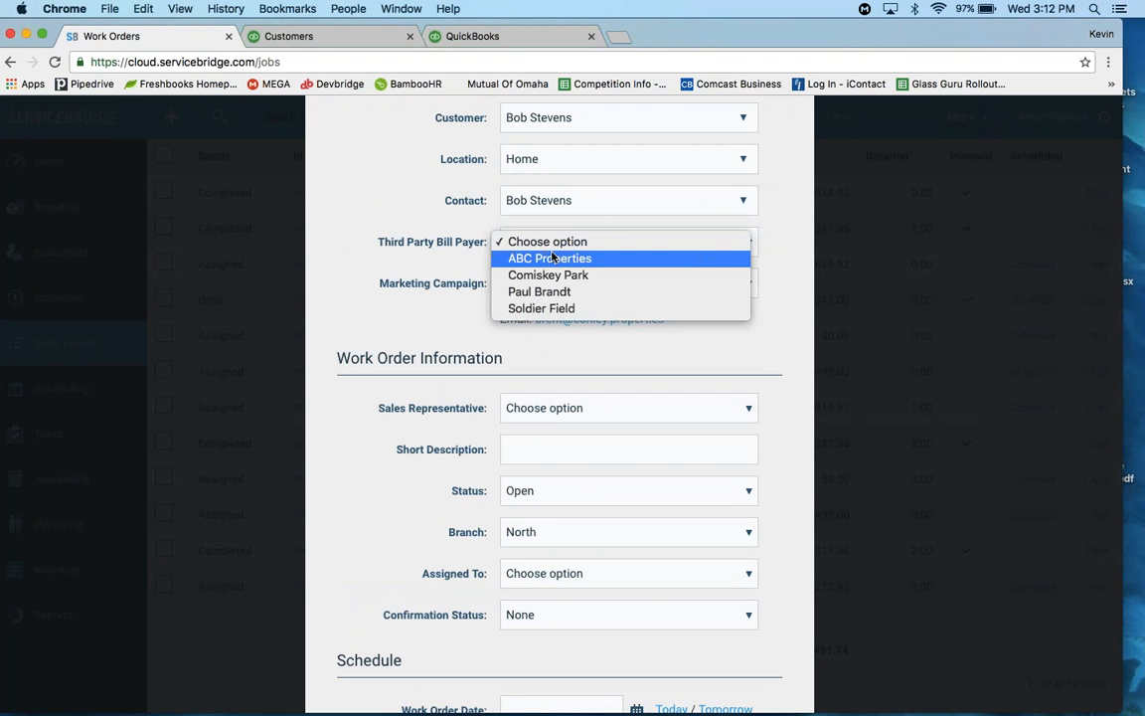
click(553, 258)
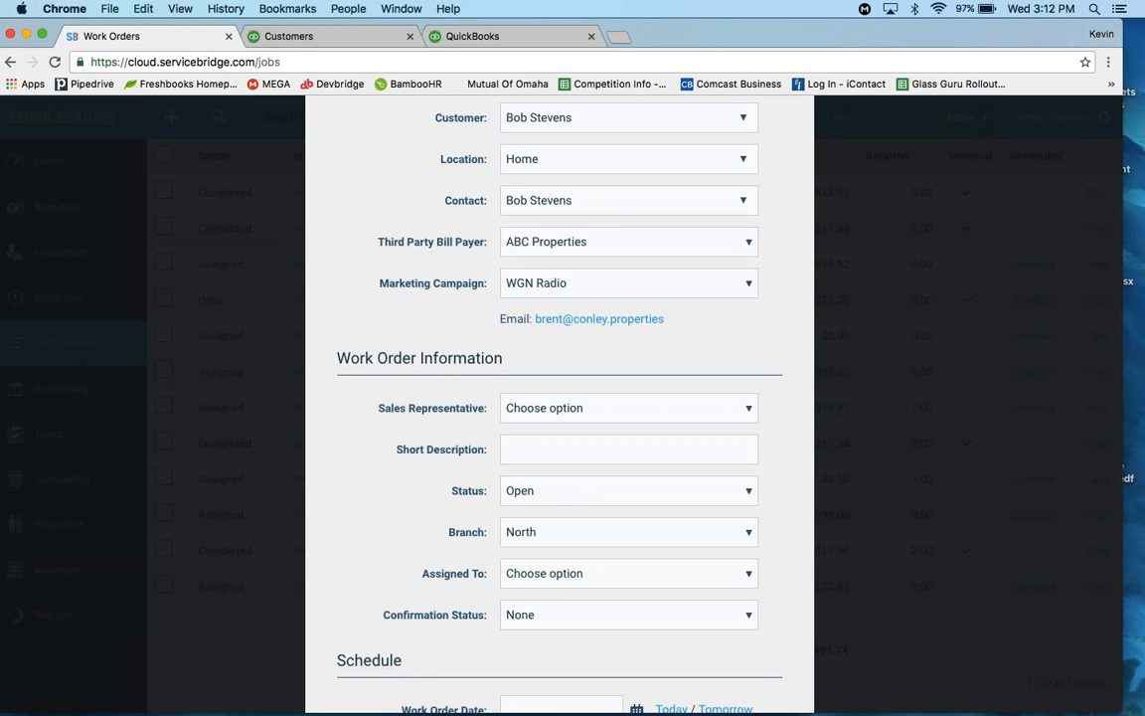
Step: Set the work order's short description to Test and status to Finished, and assign it to the third assignee listed
scroll(591, 313, down, 1)
click(558, 411)
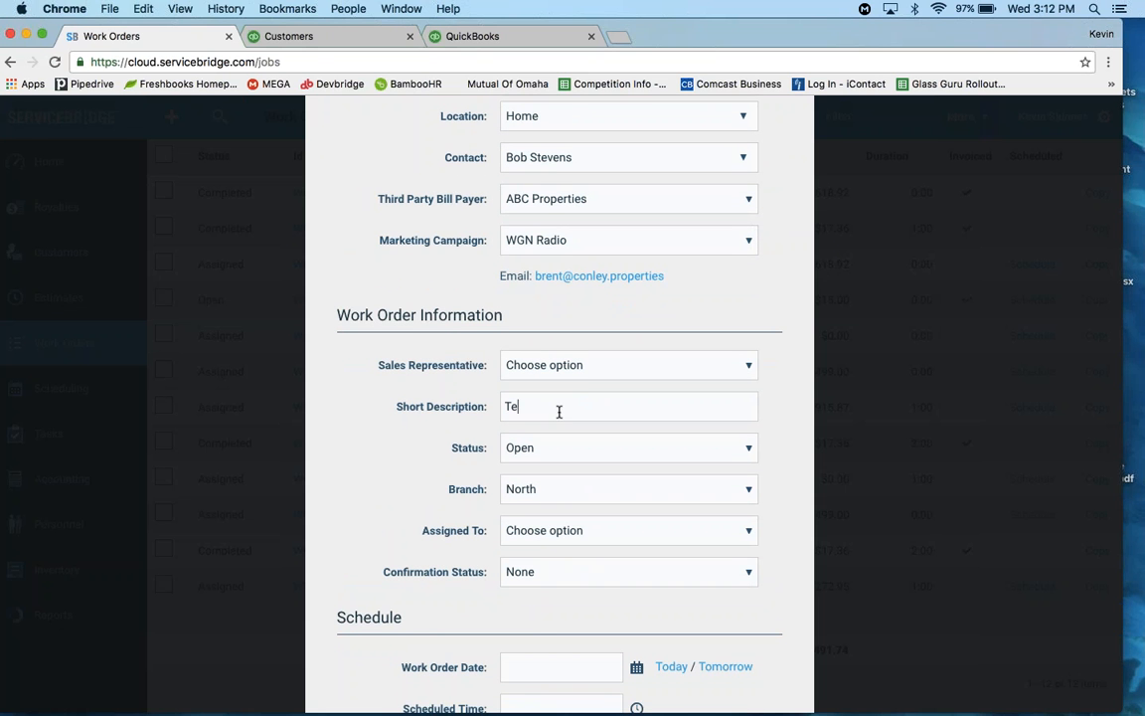
click(556, 447)
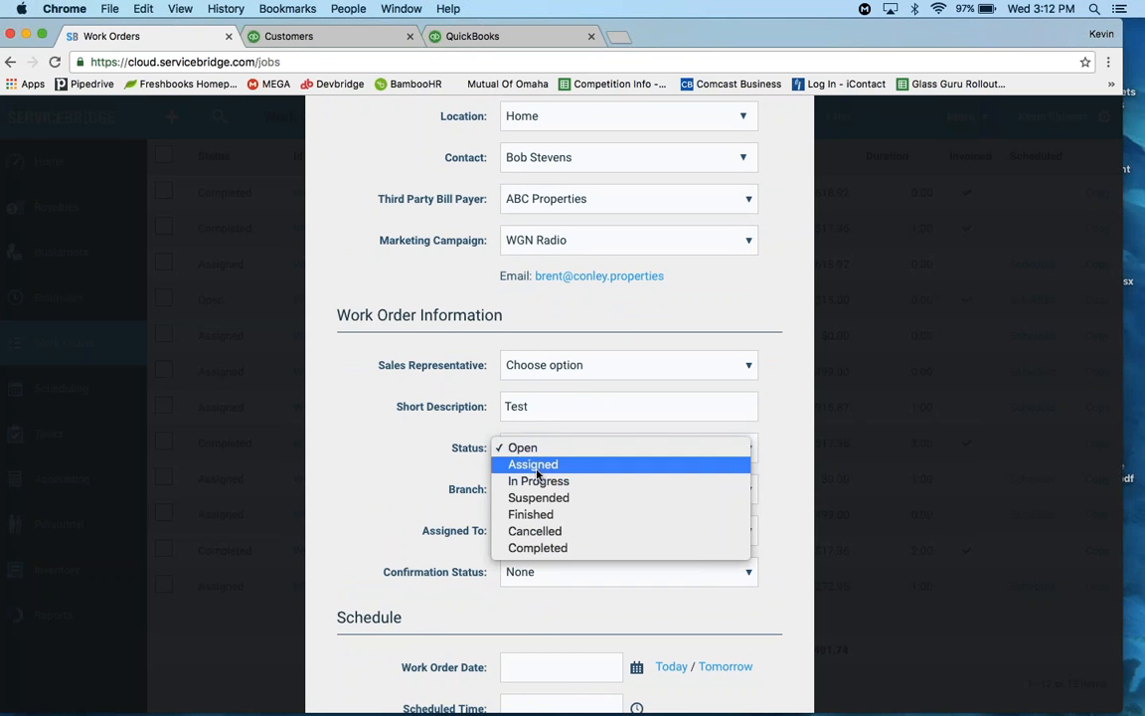
click(531, 514)
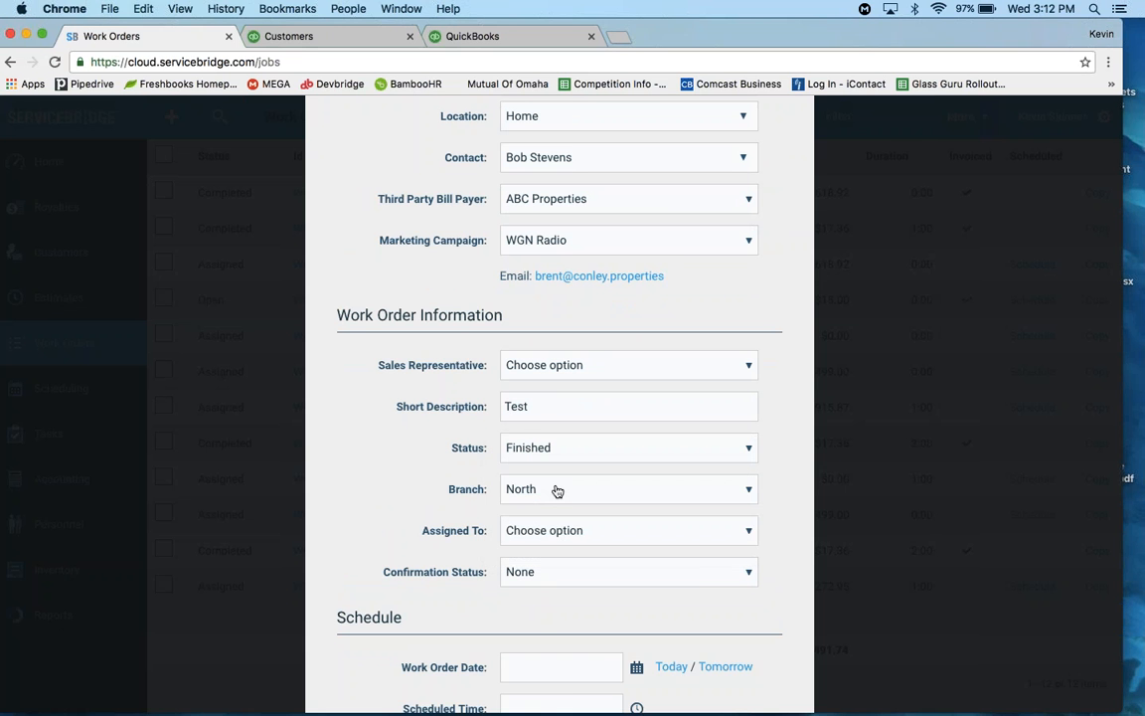
click(542, 530)
click(544, 439)
Step: Schedule the work order for today, 12/21/2016, at 7:00 AM
scroll(660, 507, down, 3)
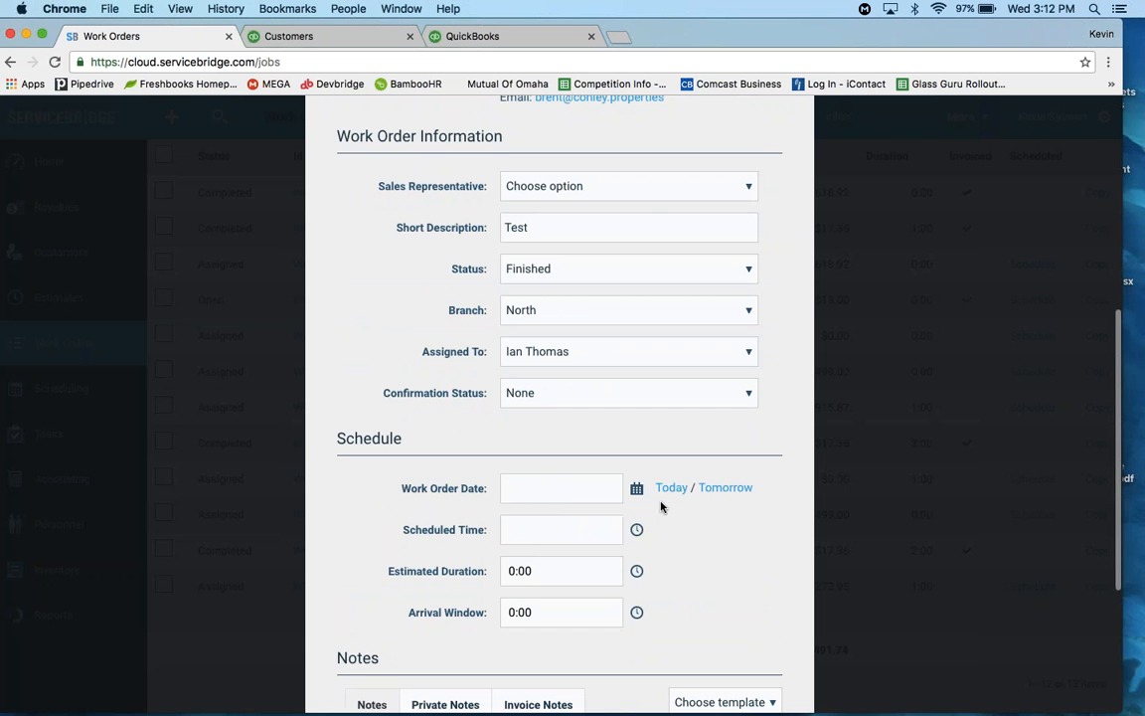
click(671, 487)
click(547, 529)
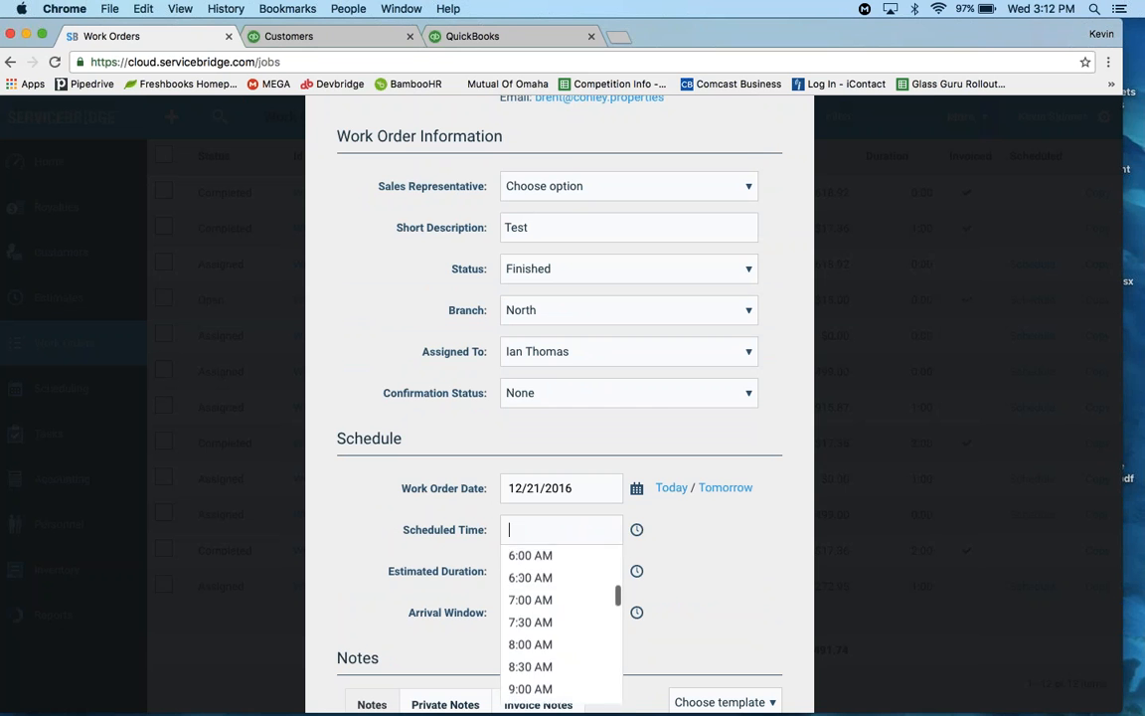
click(535, 611)
Step: Enter "Invoice Notes 1" as the work order's invoice notes, review the filled-in form, and save the work order
scroll(616, 477, down, 5)
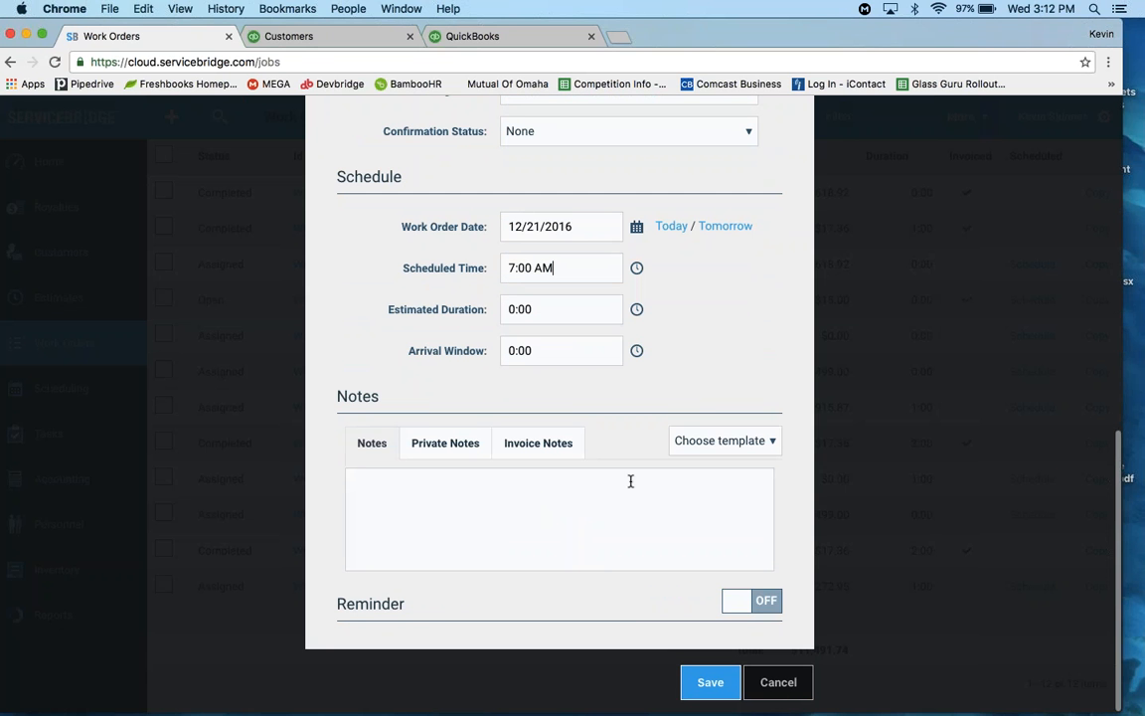
click(544, 447)
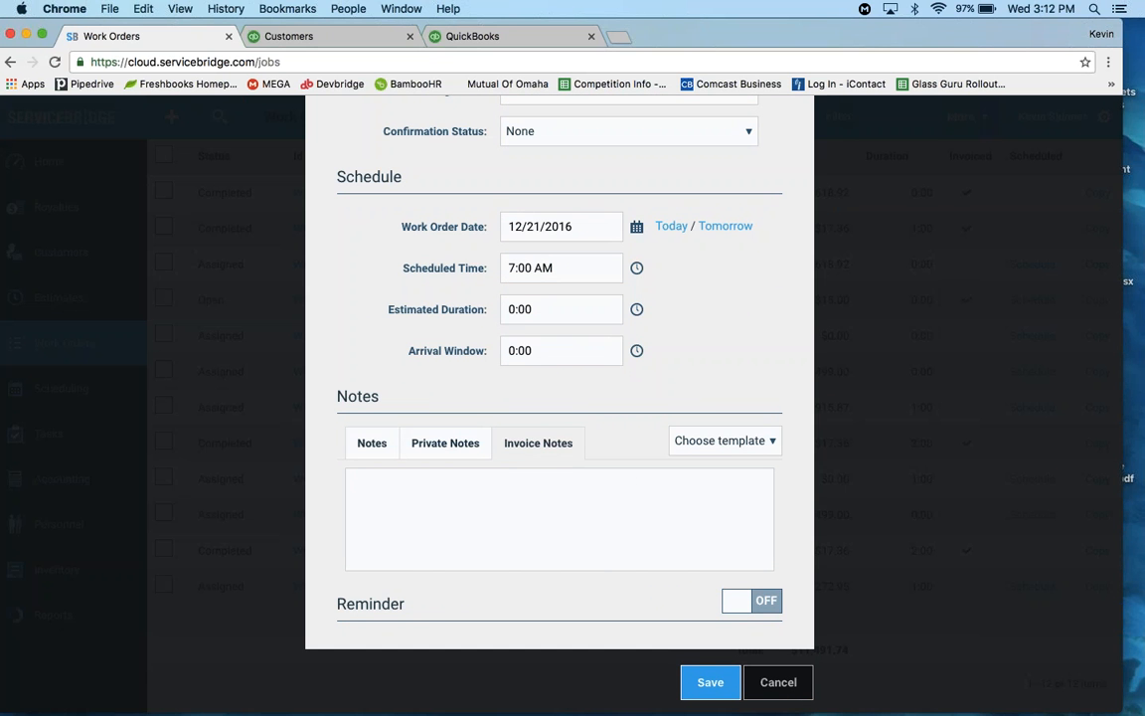
text(Invoice Notes 1)
scroll(522, 442, up, 10)
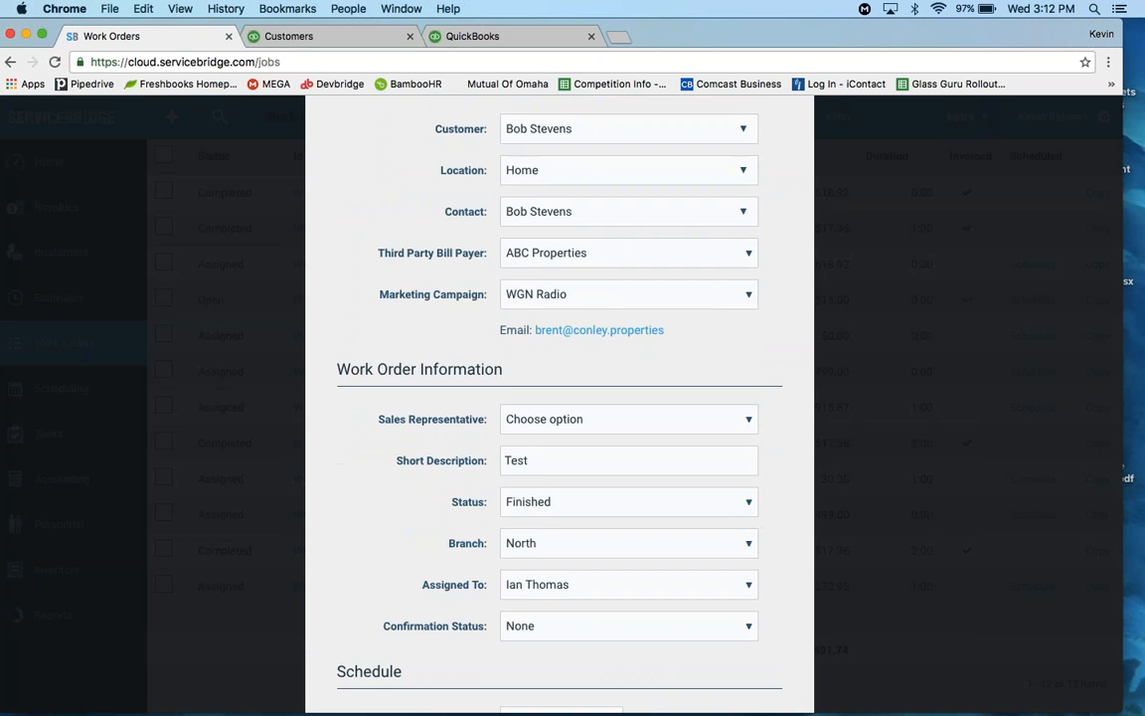
scroll(560, 397, up, 3)
scroll(560, 397, down, 4)
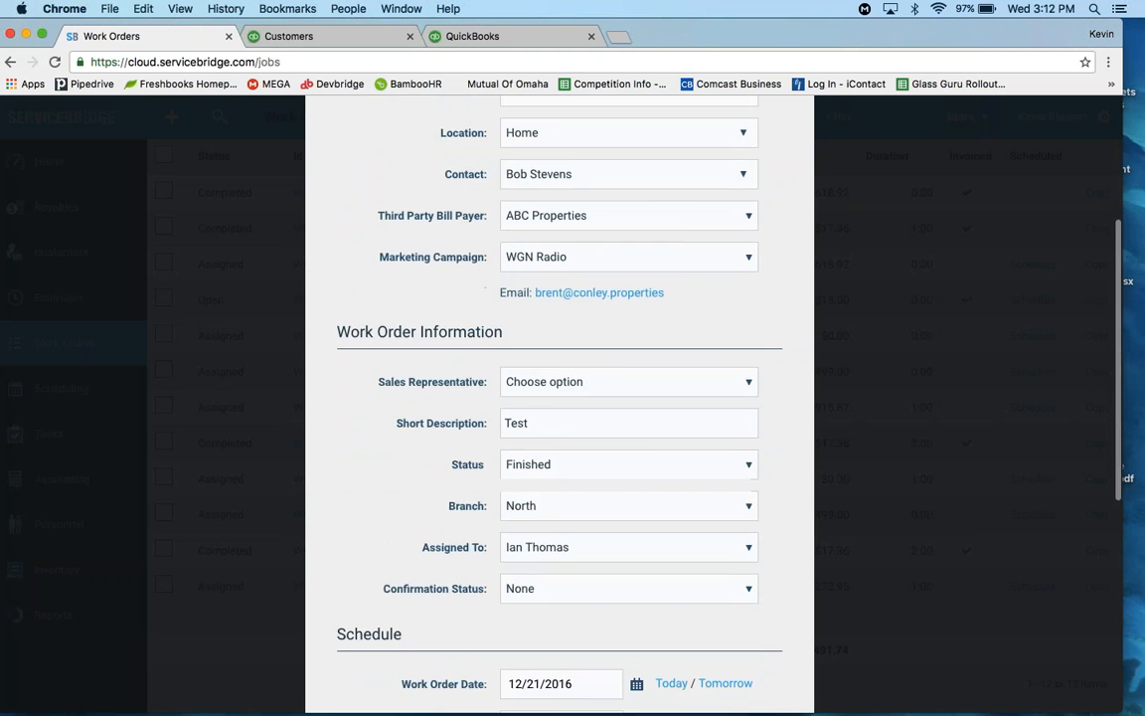
scroll(559, 397, down, 3)
click(708, 683)
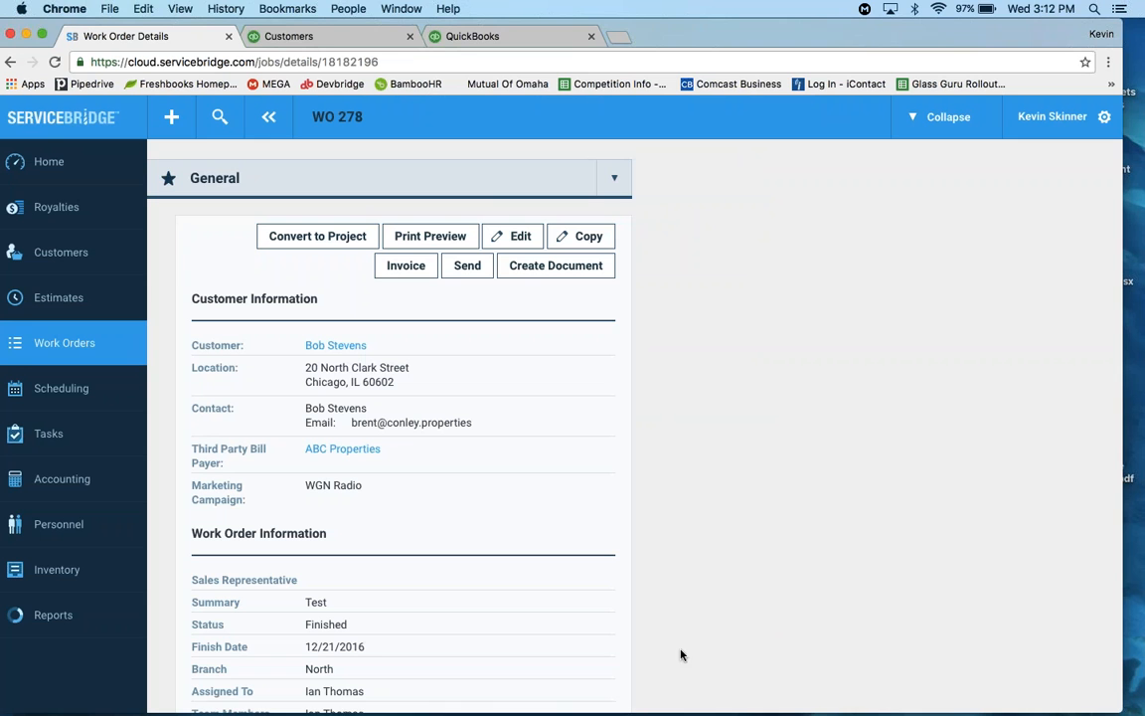
Step: Start another work order for the same individual customer with ABC Properties as the third party bill payer
click(219, 121)
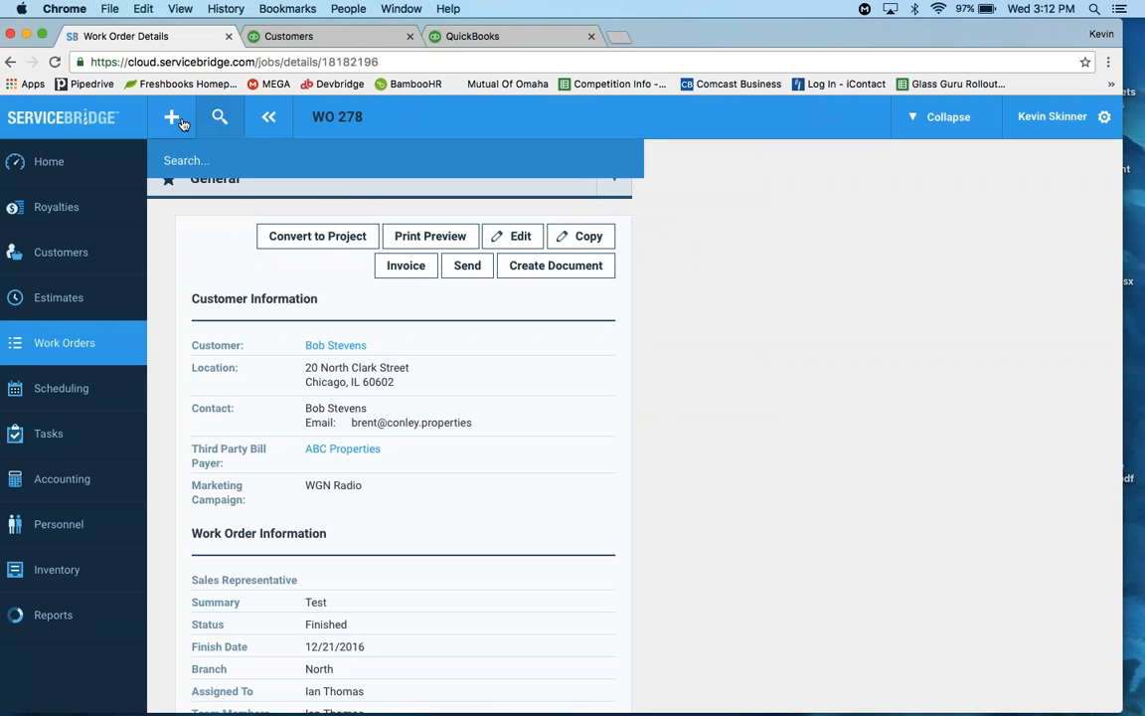
click(175, 119)
click(199, 249)
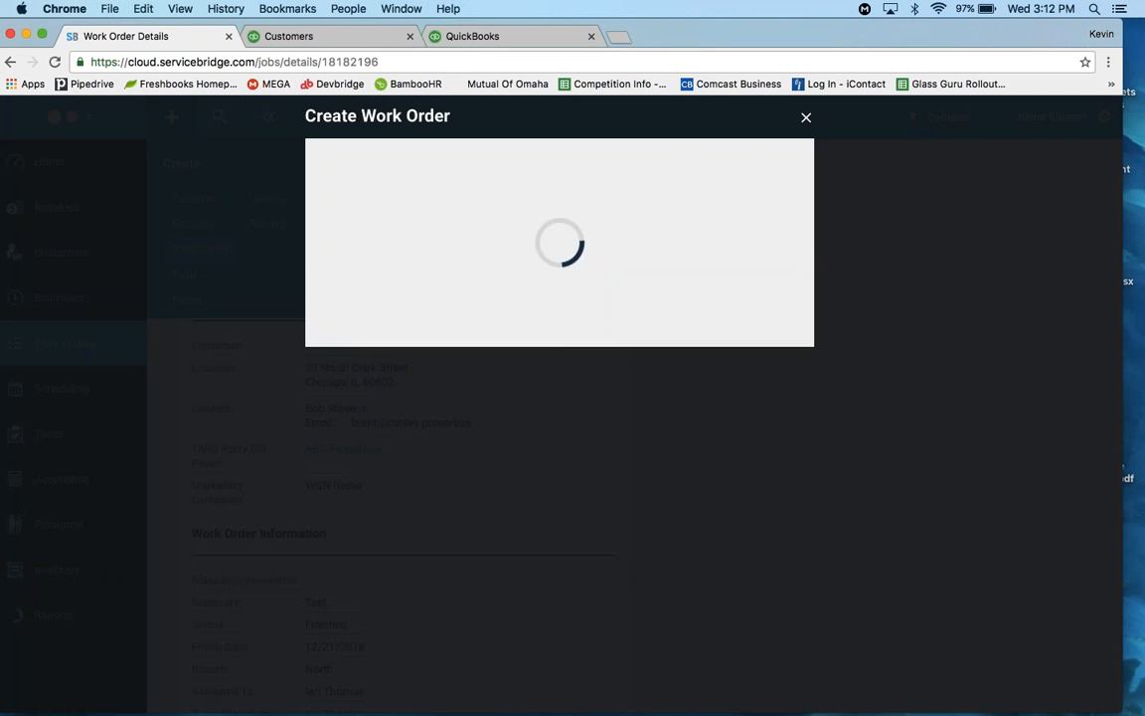
text(Bob)
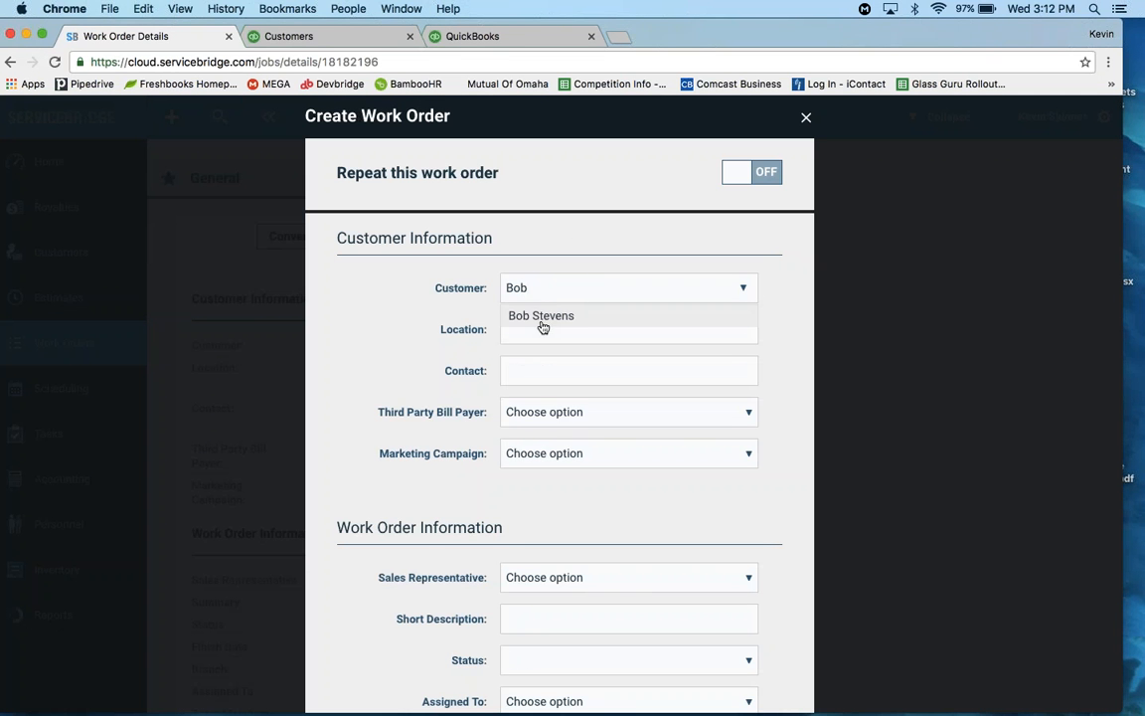
click(543, 320)
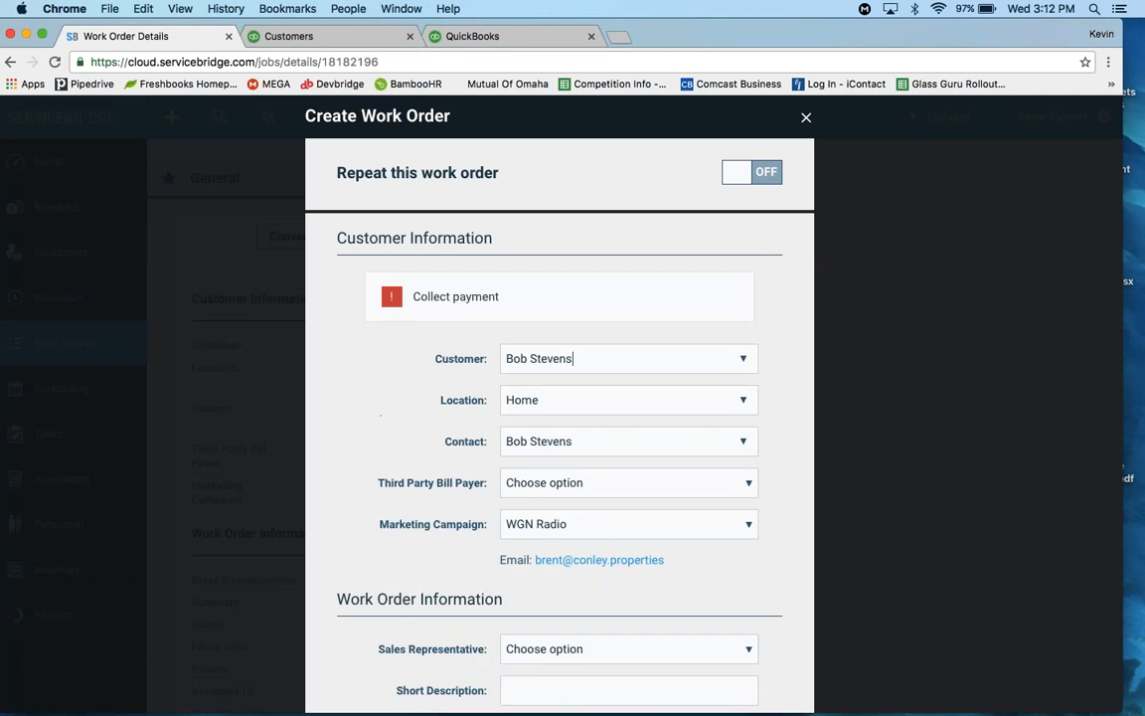
scroll(616, 455, down, 2)
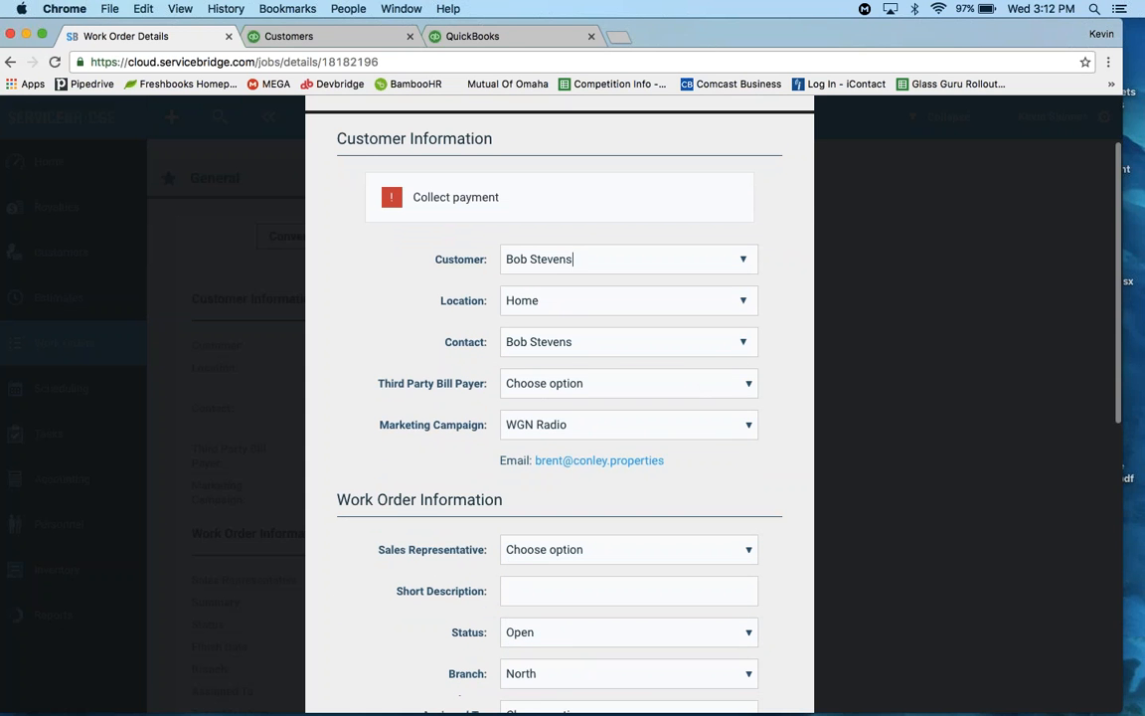
click(630, 382)
click(629, 399)
Step: Set the second work order's short description to Test 2 and status to Finished, and assign it to the signed-in user
scroll(559, 397, down, 1)
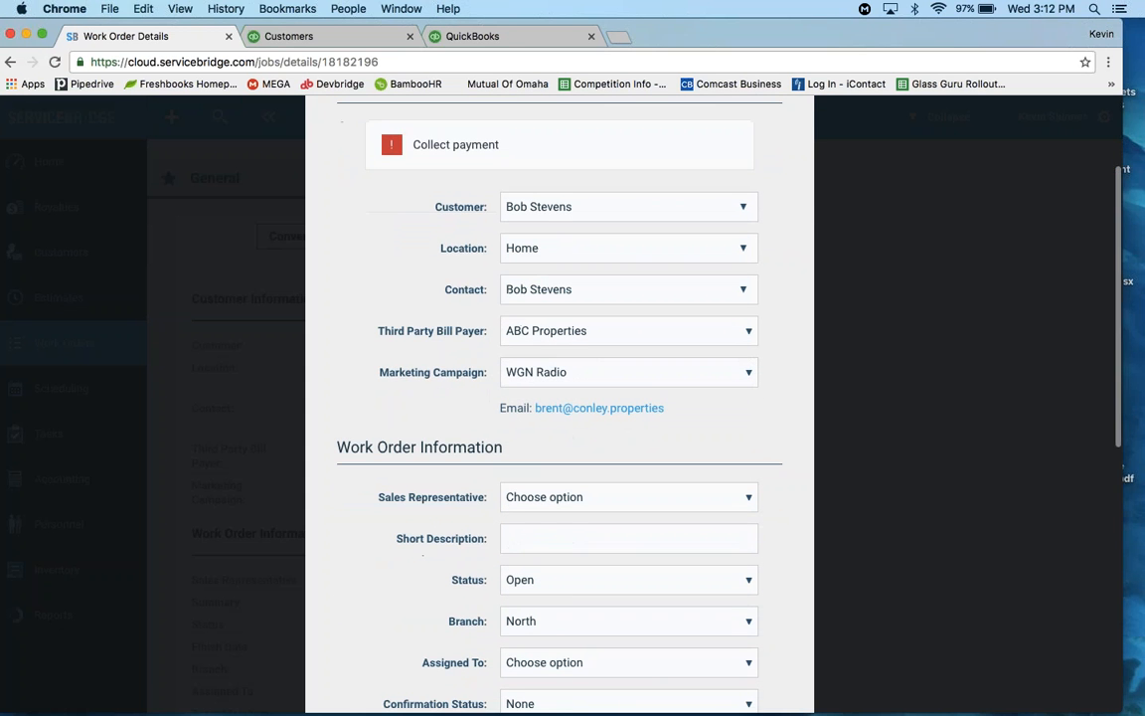
click(569, 533)
text(Test 2)
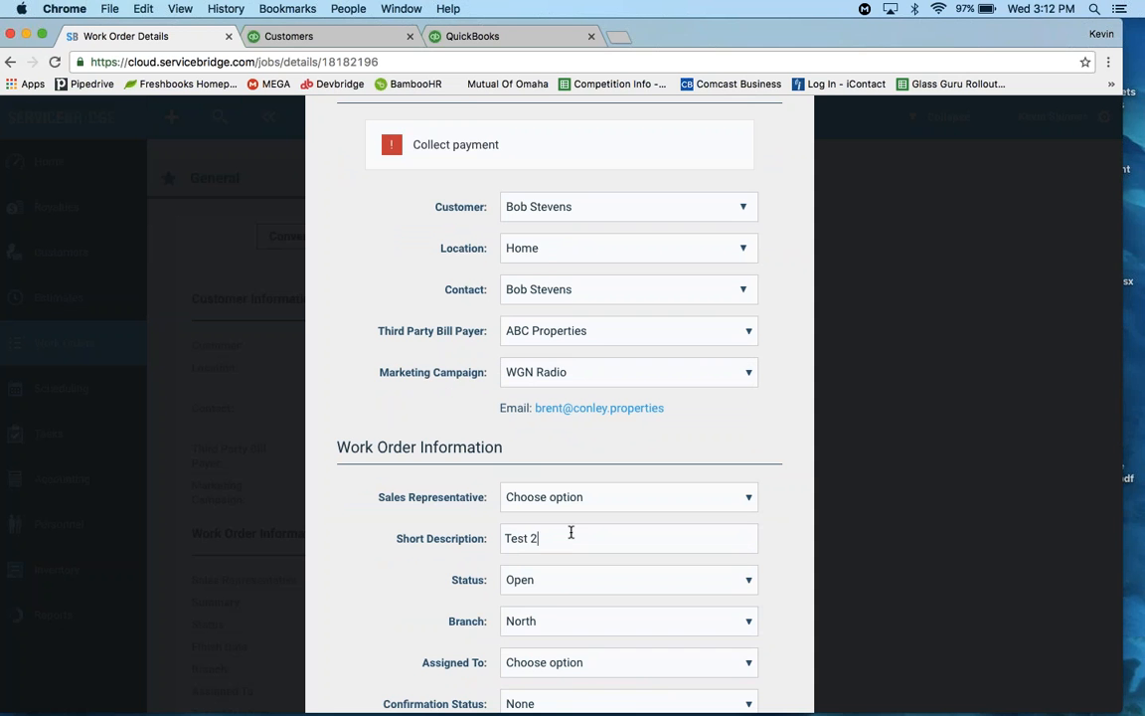
click(551, 579)
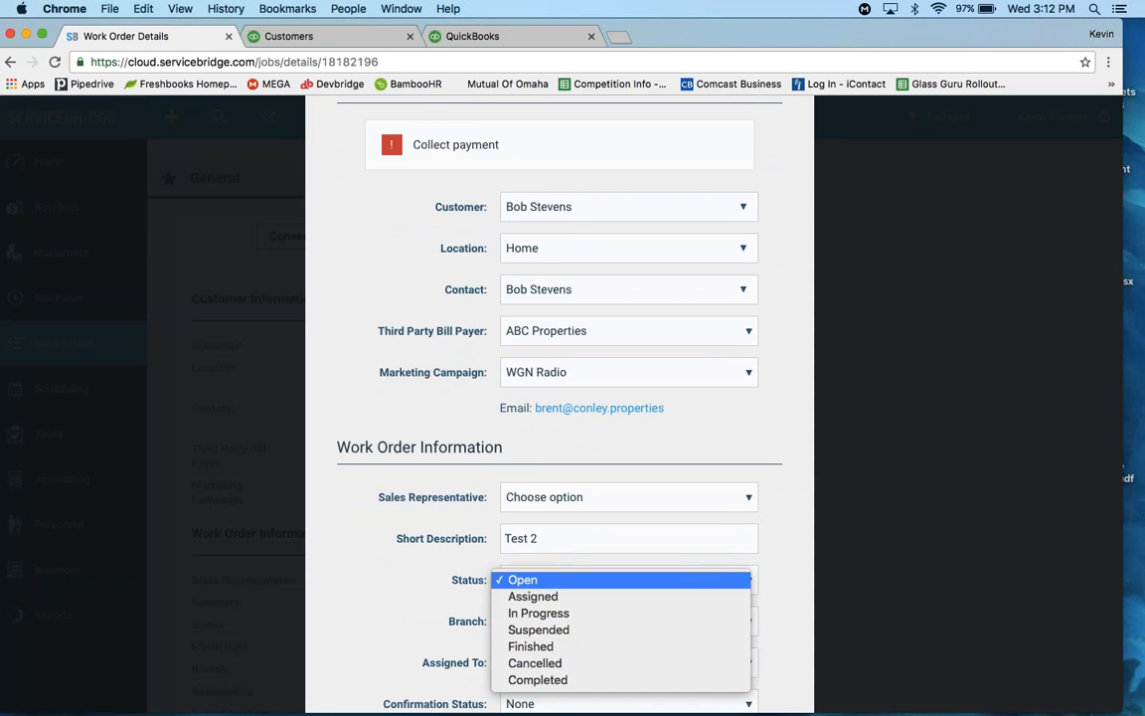
click(545, 643)
scroll(560, 397, down, 2)
click(551, 555)
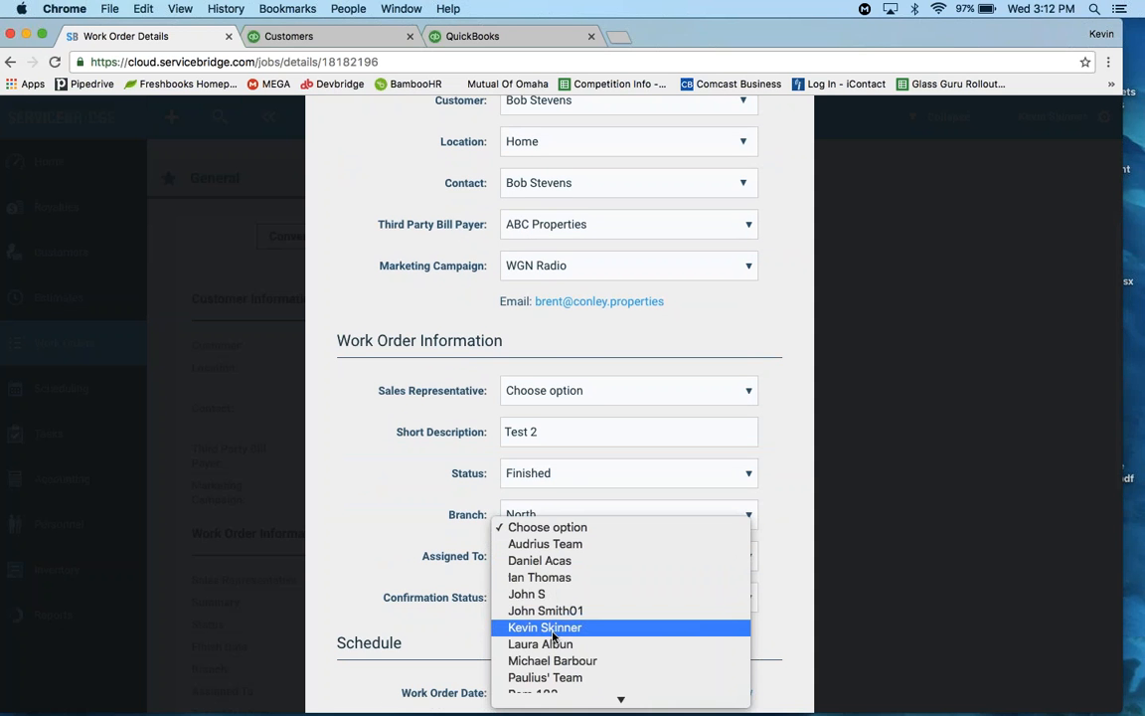
click(553, 626)
Step: Enter "Invoice Notes 2" as the second work order's invoice notes
scroll(551, 497, down, 5)
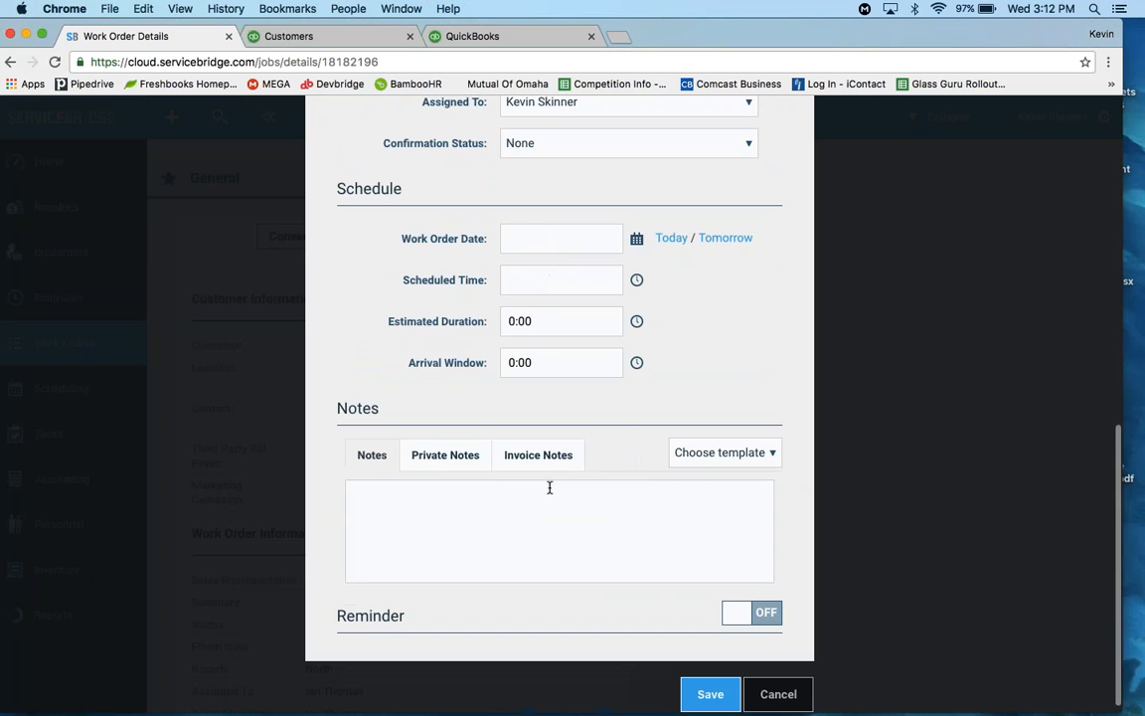
click(492, 499)
text(Invoice Notes 2)
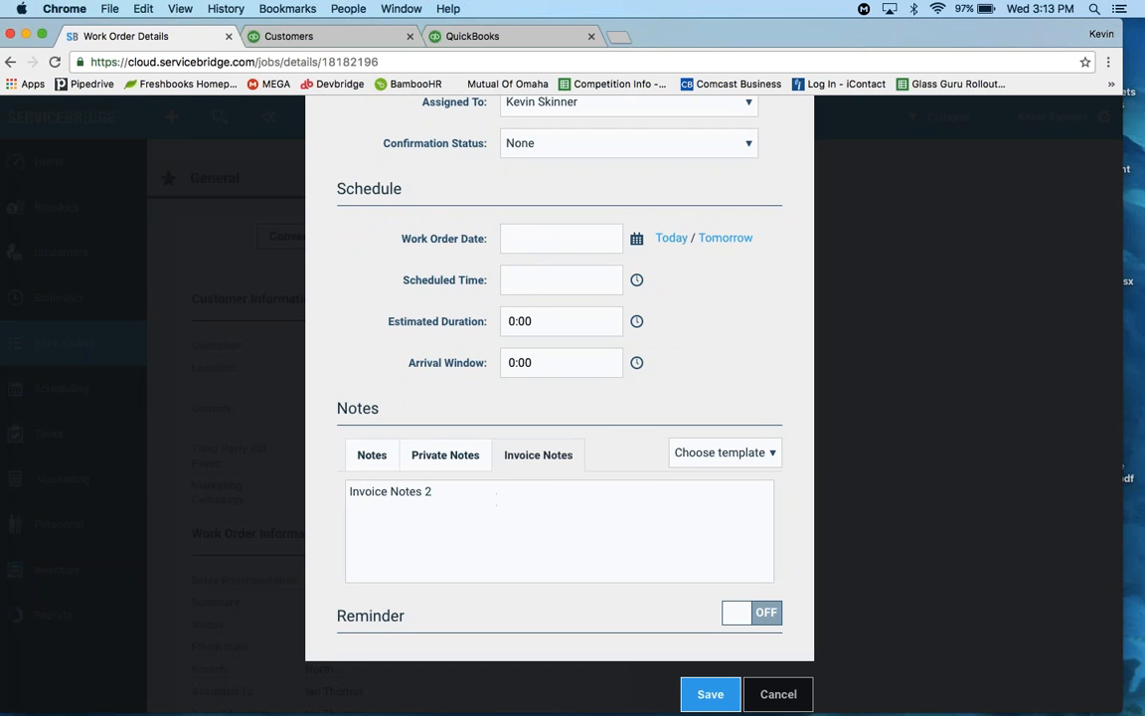
Step: Schedule the second work order for 12/19/2016 at 7:00 AM and save it
click(641, 240)
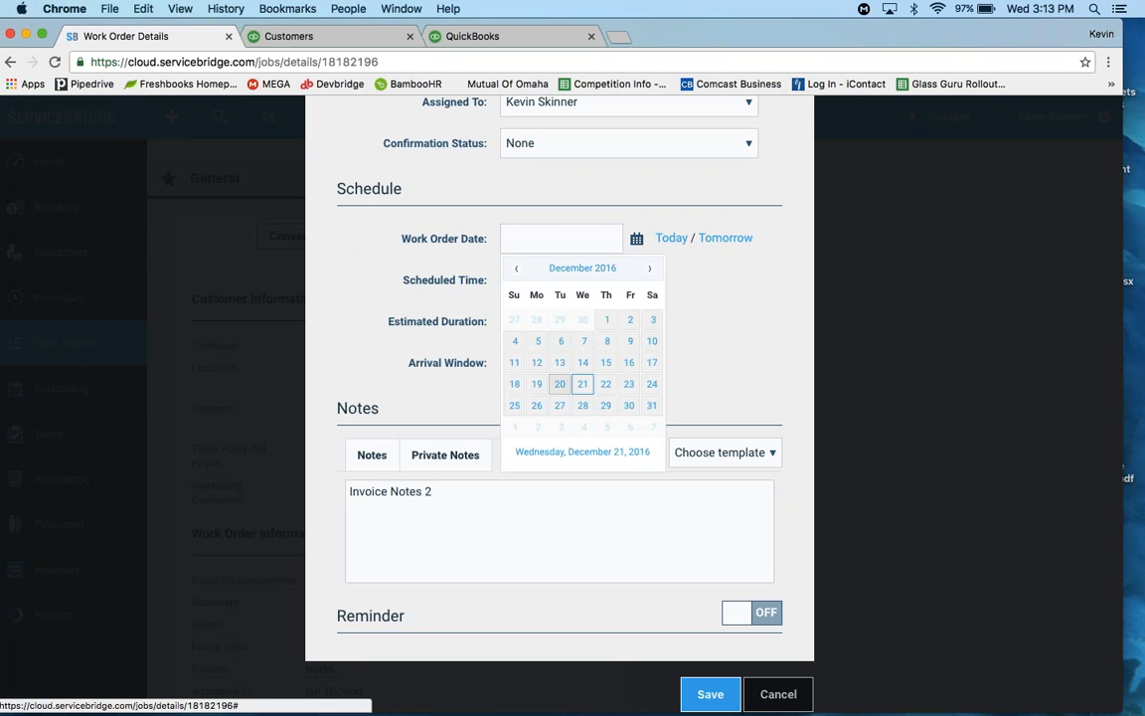
click(537, 380)
click(637, 280)
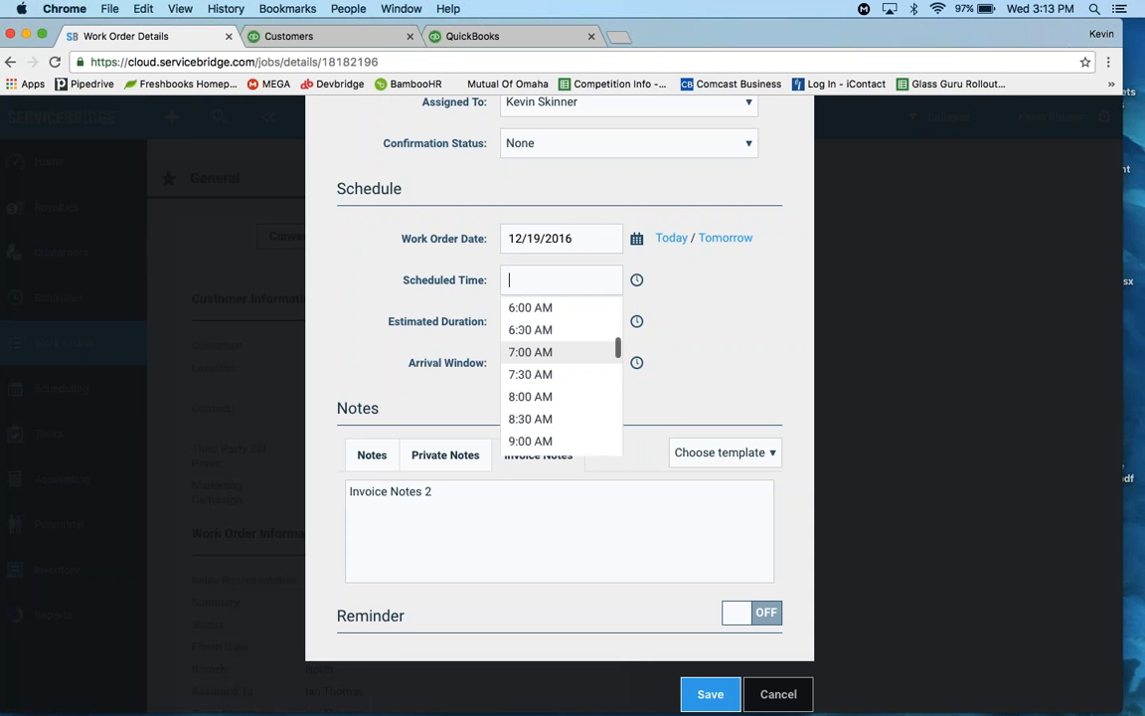
click(561, 353)
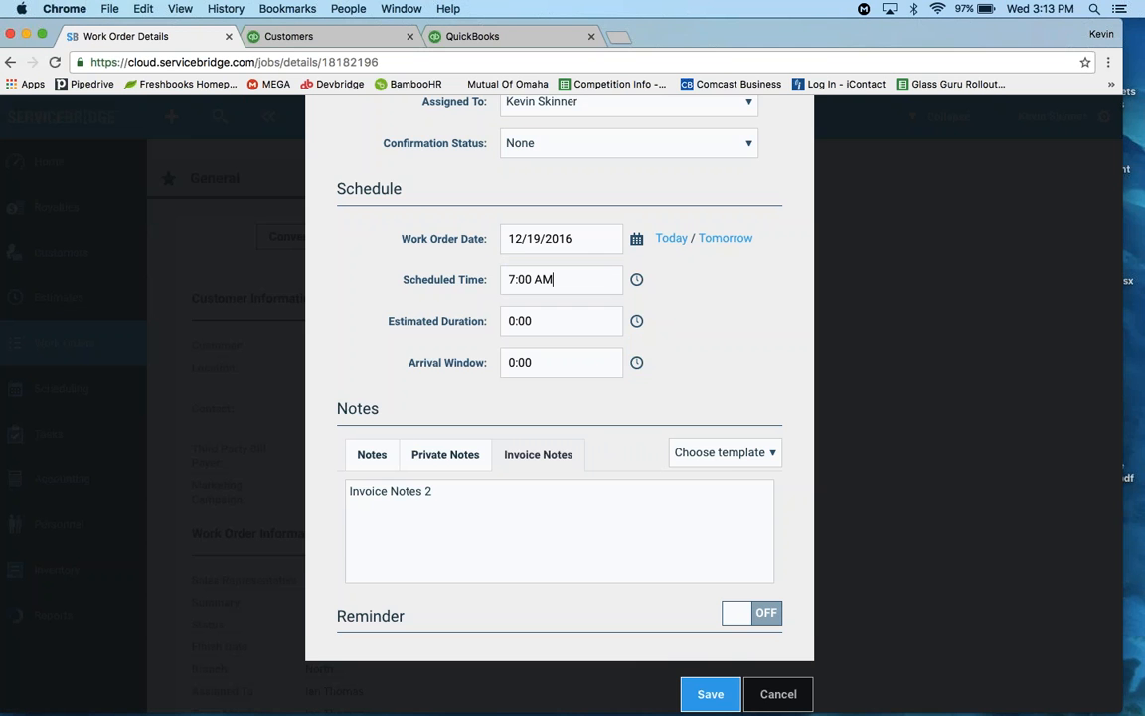
scroll(562, 352, down, 1)
click(712, 695)
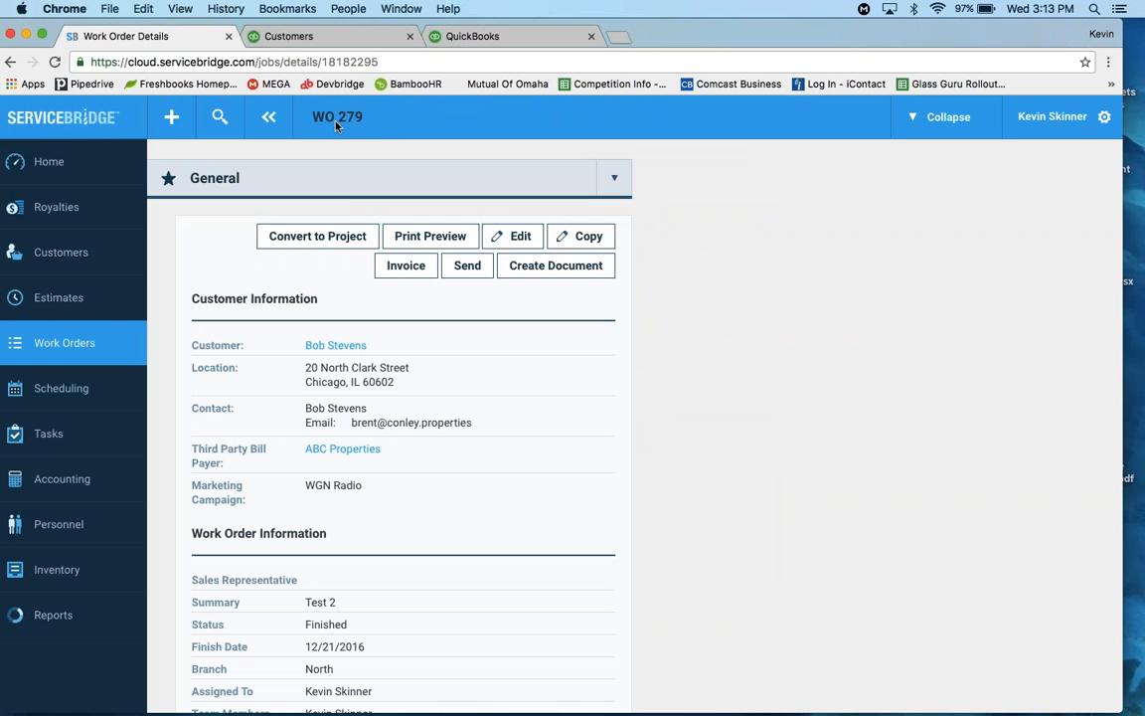
Step: Start a new invoice and select the same individual customer used for the two work orders
click(179, 121)
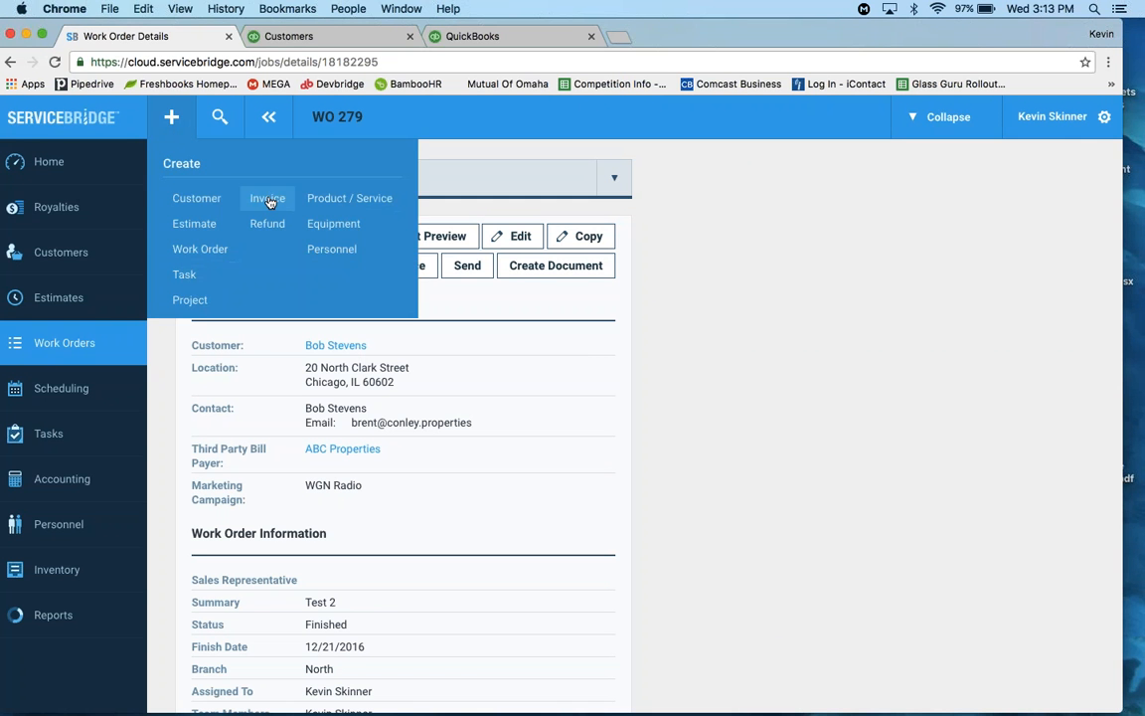
click(271, 204)
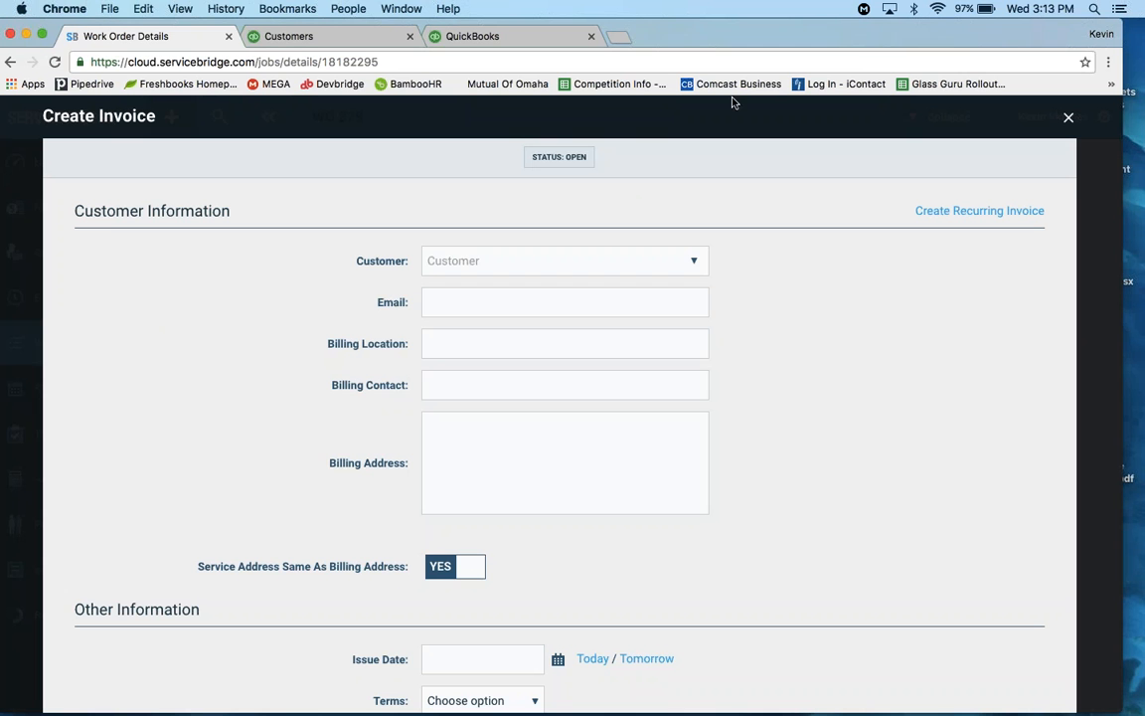
click(690, 261)
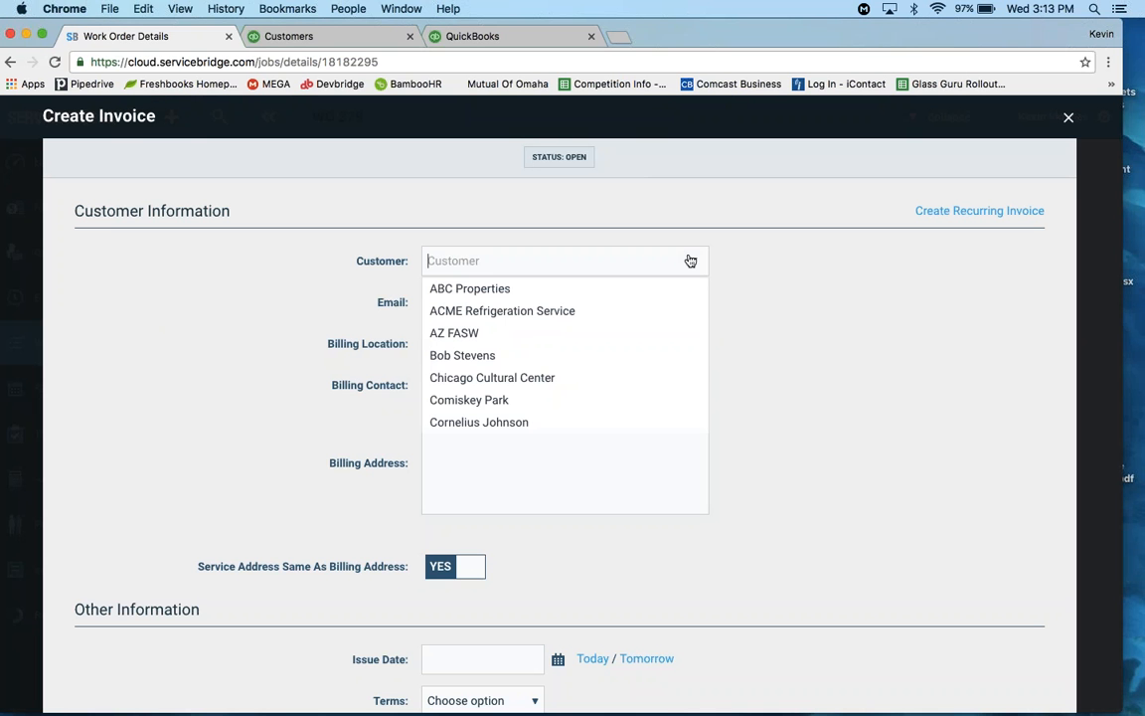
click(483, 356)
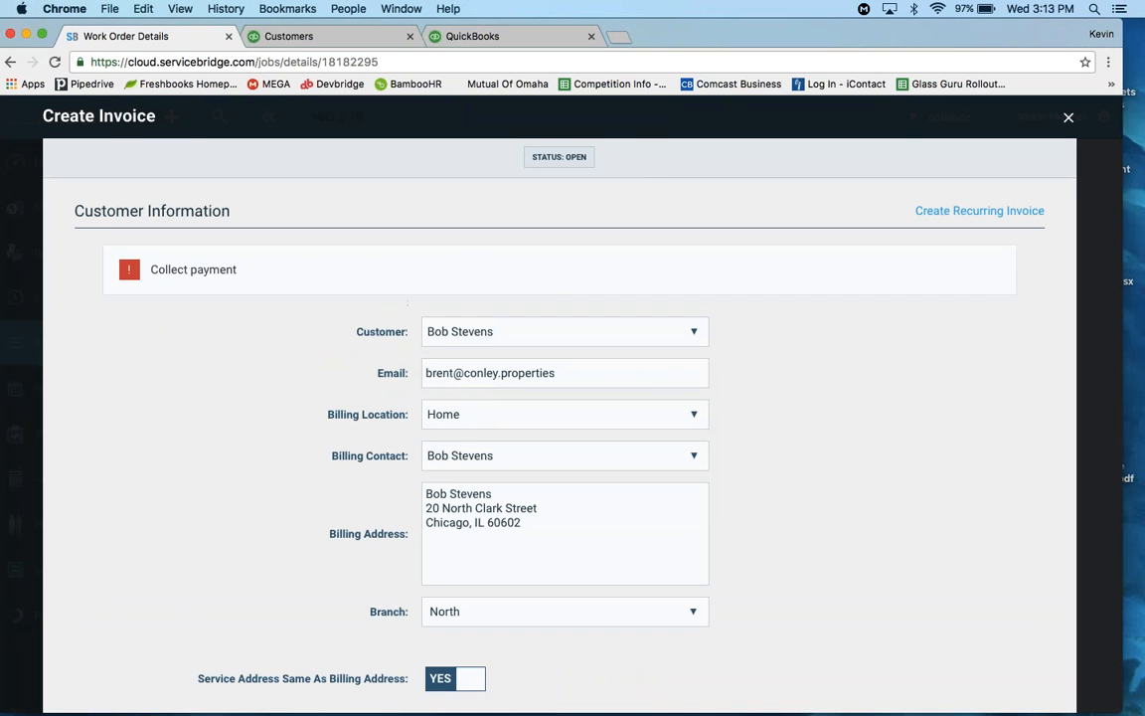
Step: Search the invoice's unbilled jobs for work order 278 and review the invoice's customer information
scroll(698, 391, down, 5)
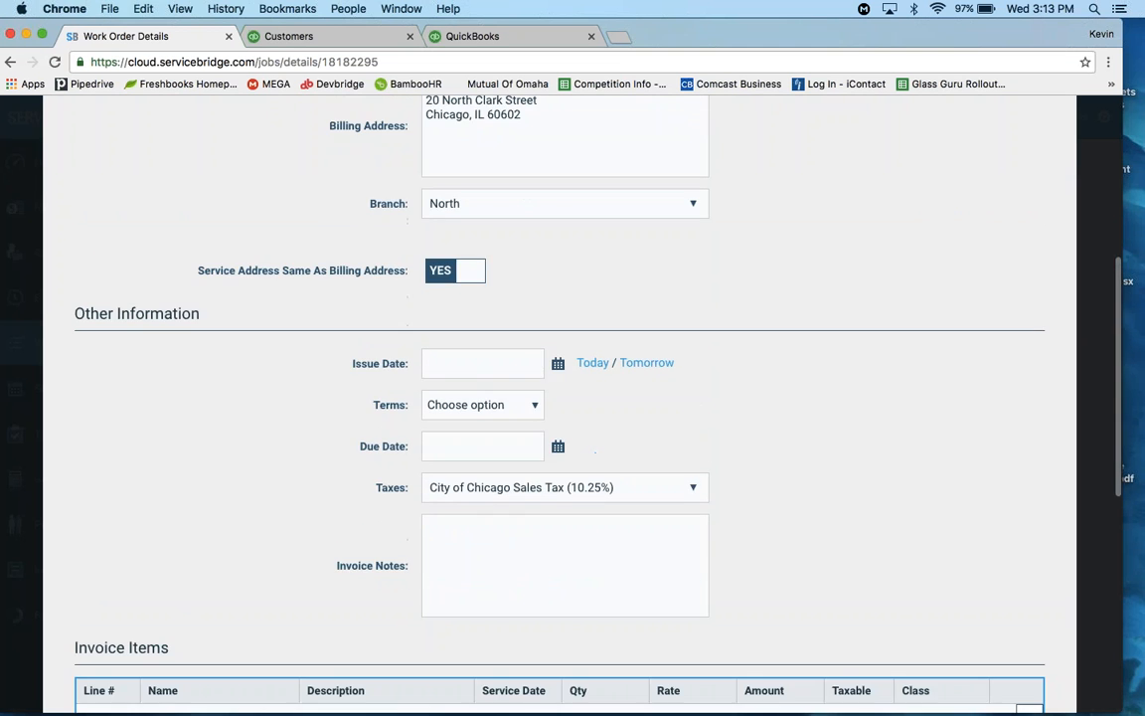
scroll(223, 531, down, 8)
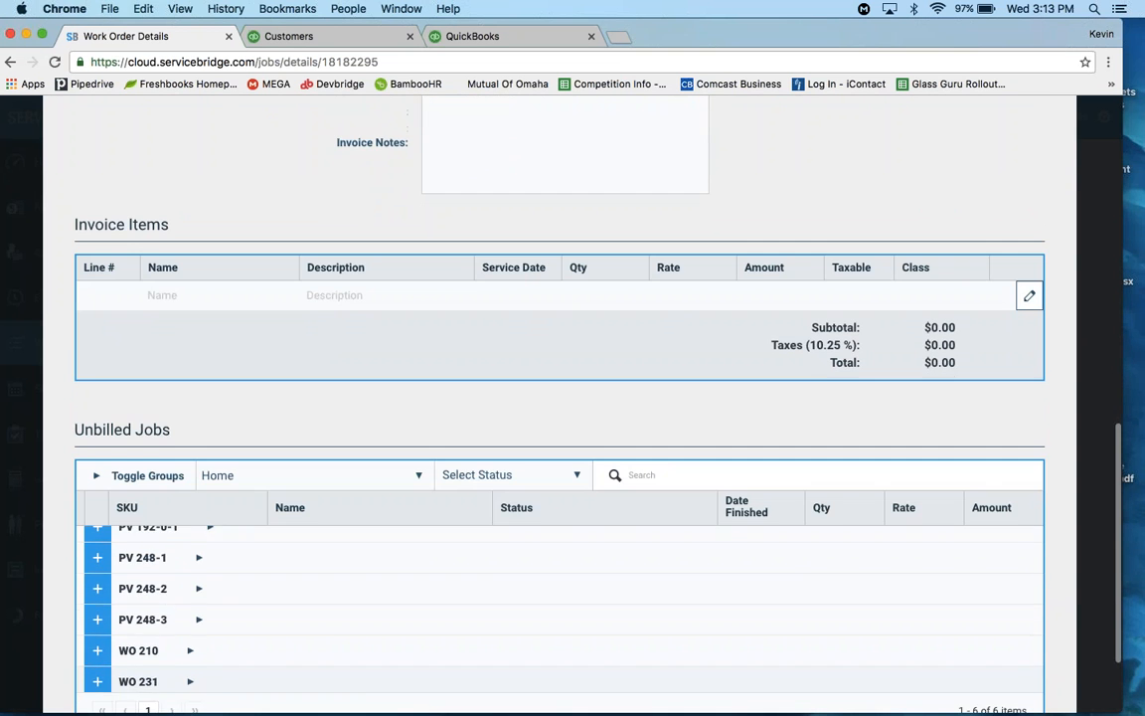
scroll(183, 602, down, 3)
scroll(199, 596, up, 5)
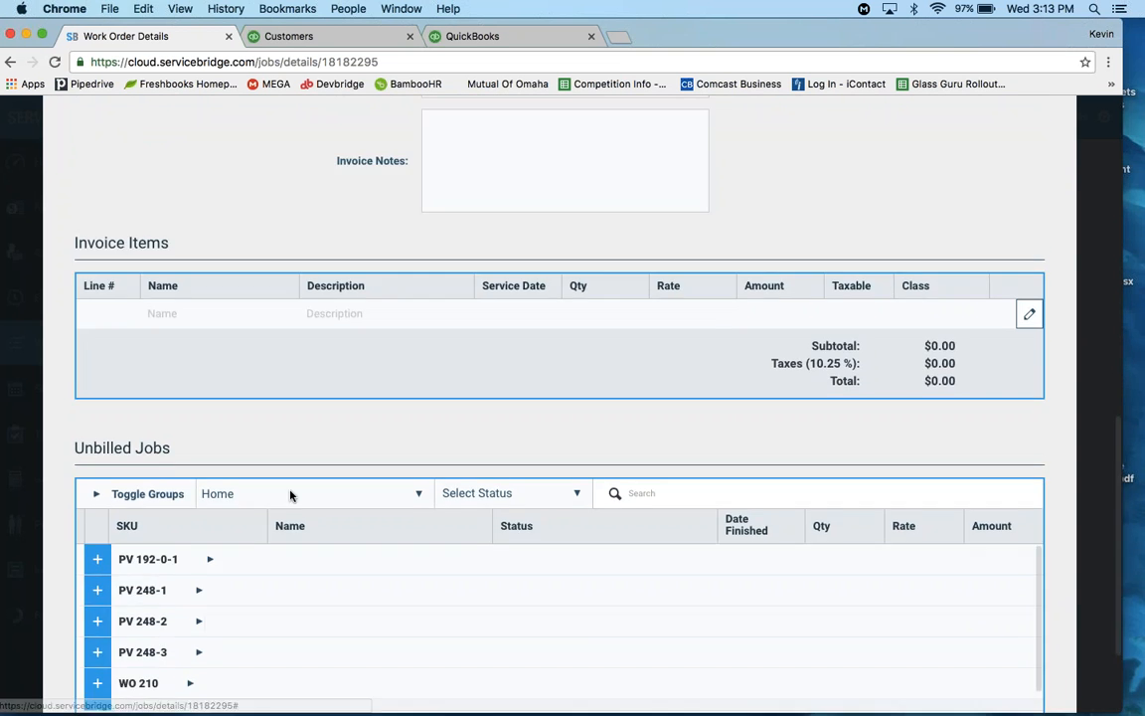
click(656, 489)
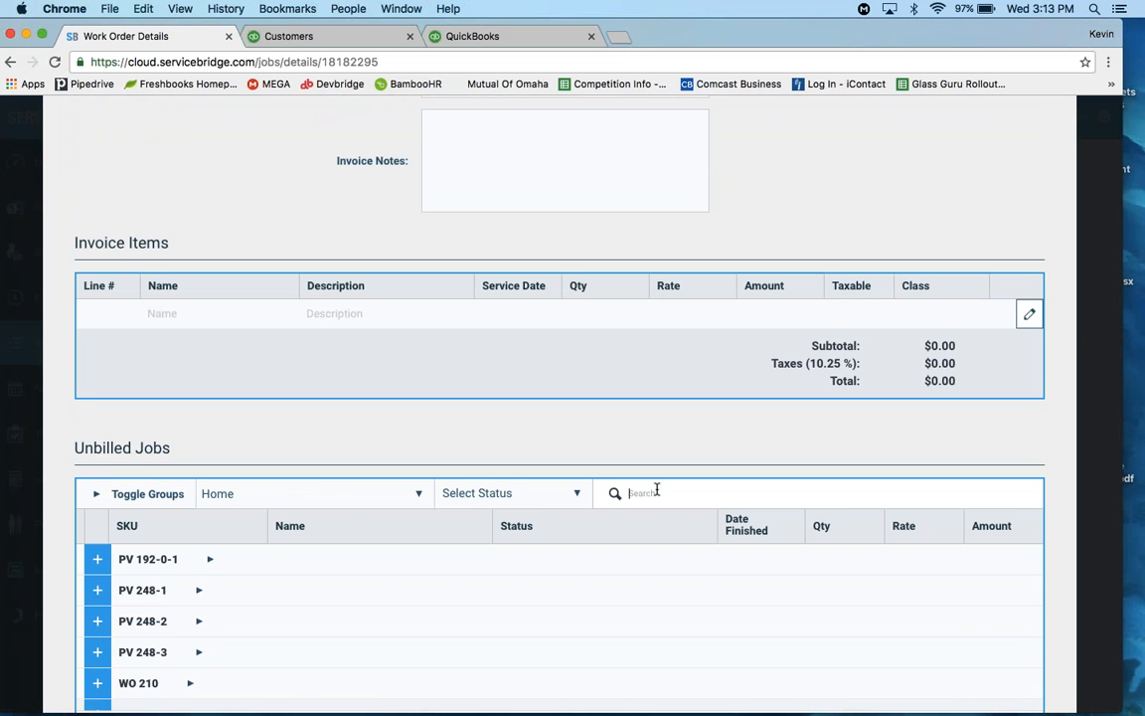
text(278)
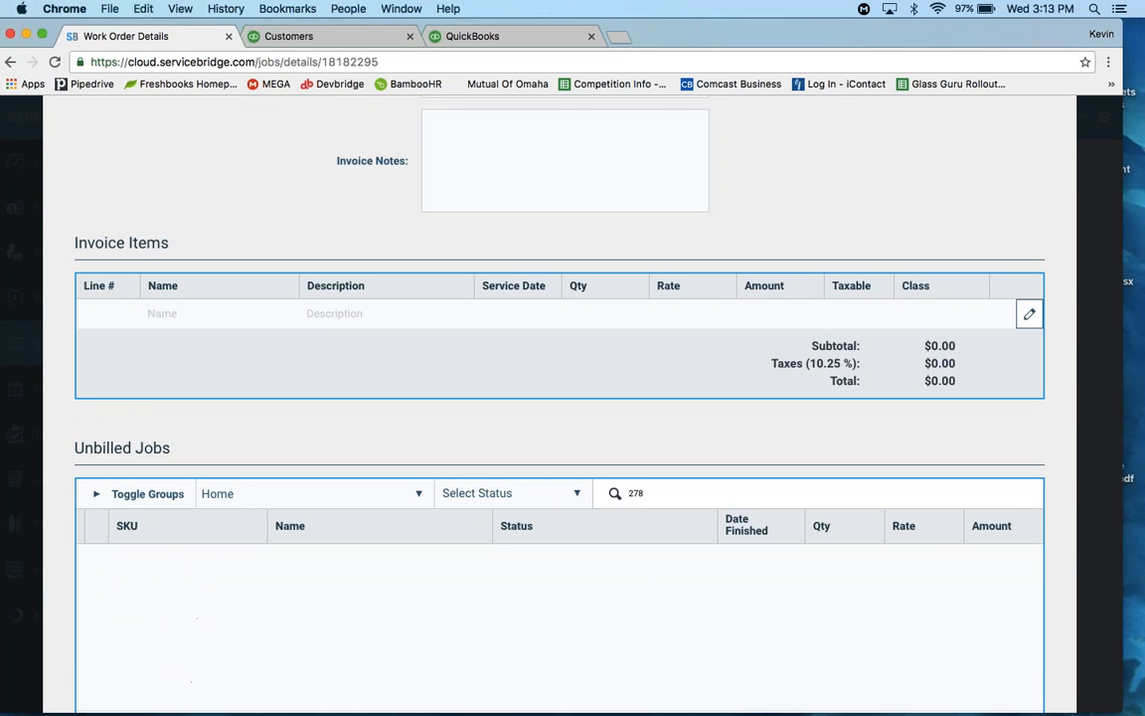
scroll(557, 397, up, 10)
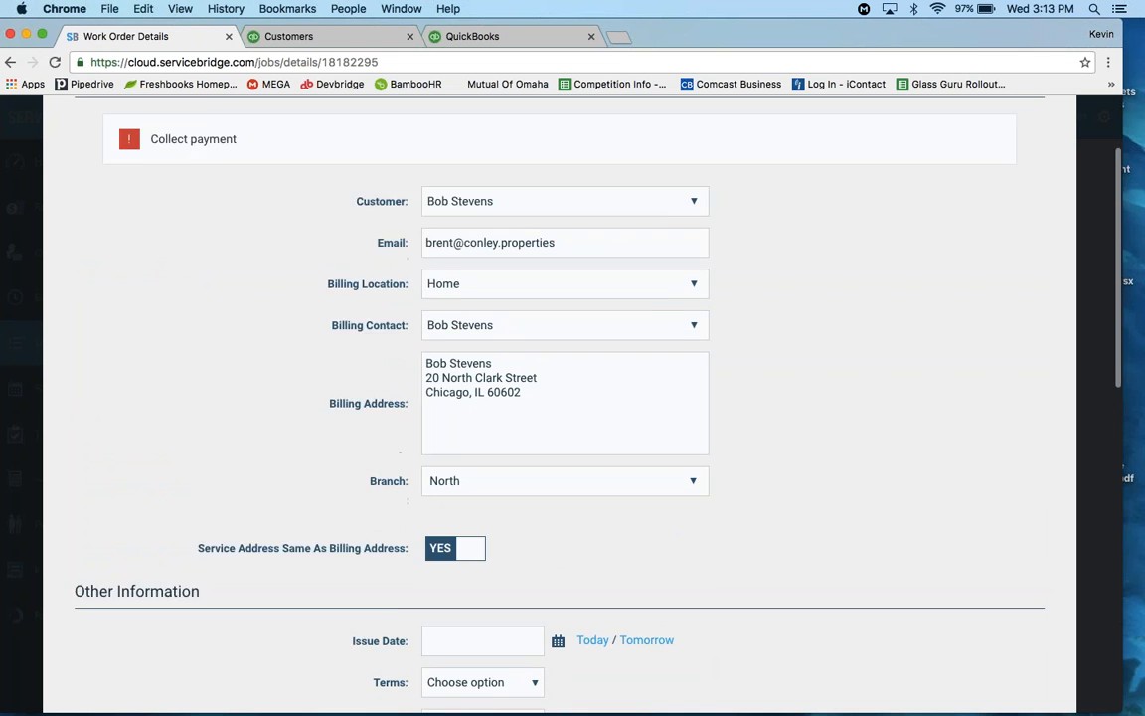
Step: Change the new invoice's customer to ABC Properties and review its unbilled jobs before discarding the invoice
scroll(639, 352, up, 1)
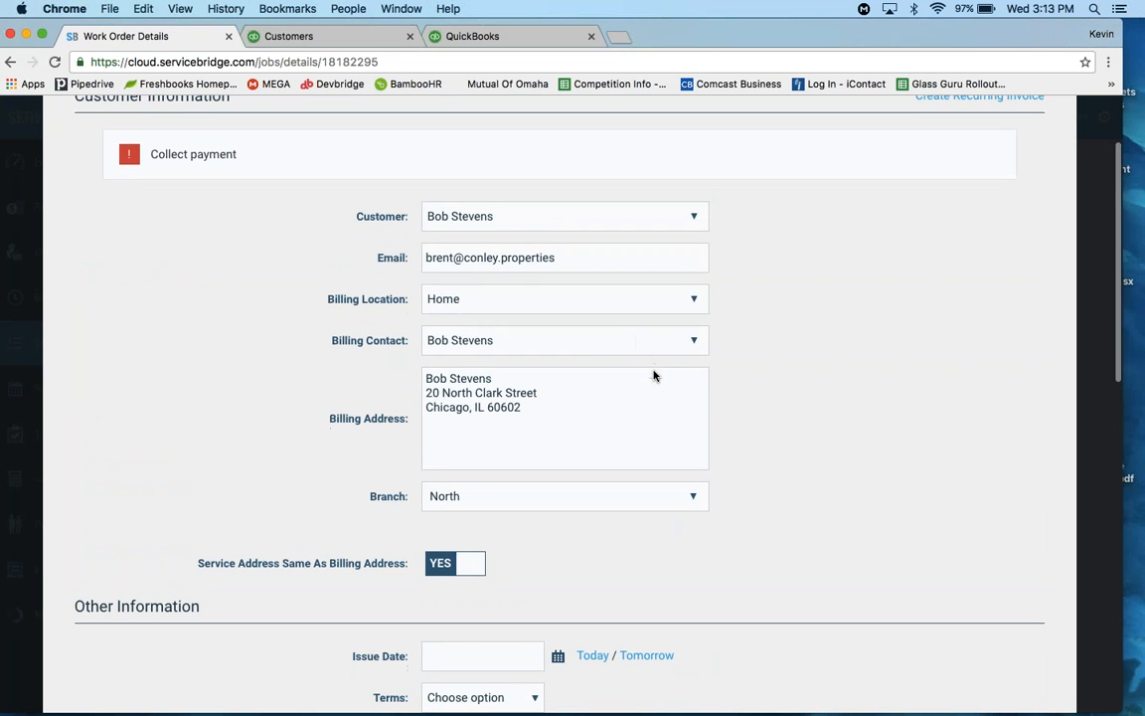
click(556, 216)
click(517, 244)
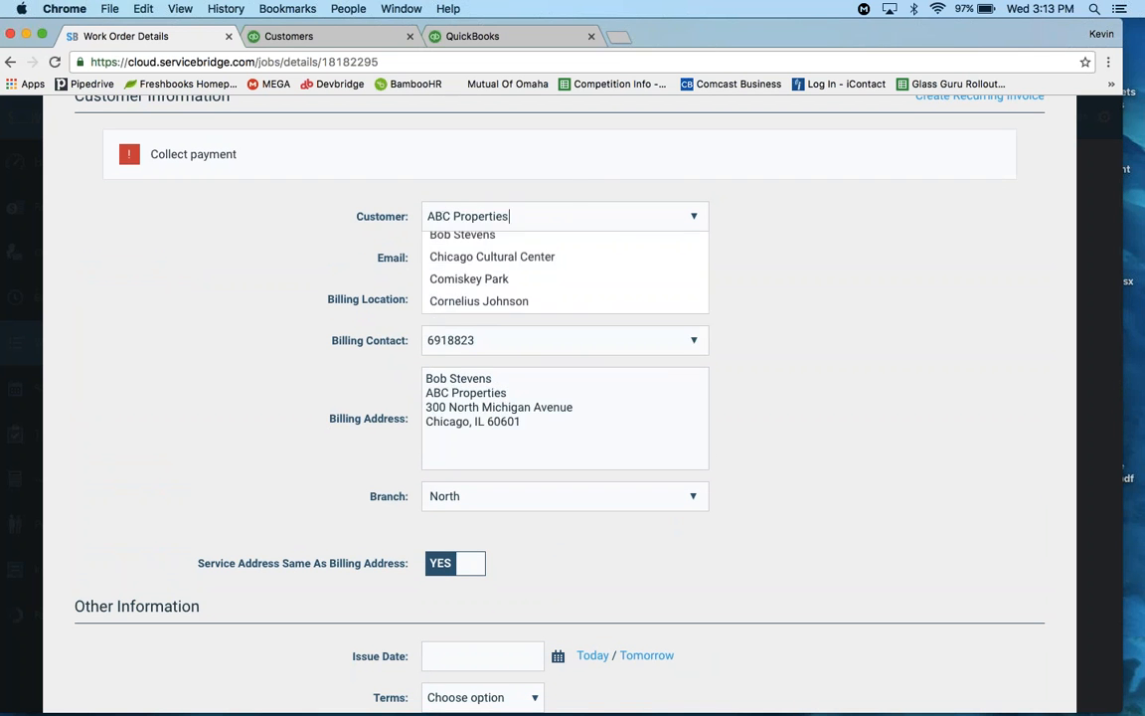
scroll(707, 496, down, 6)
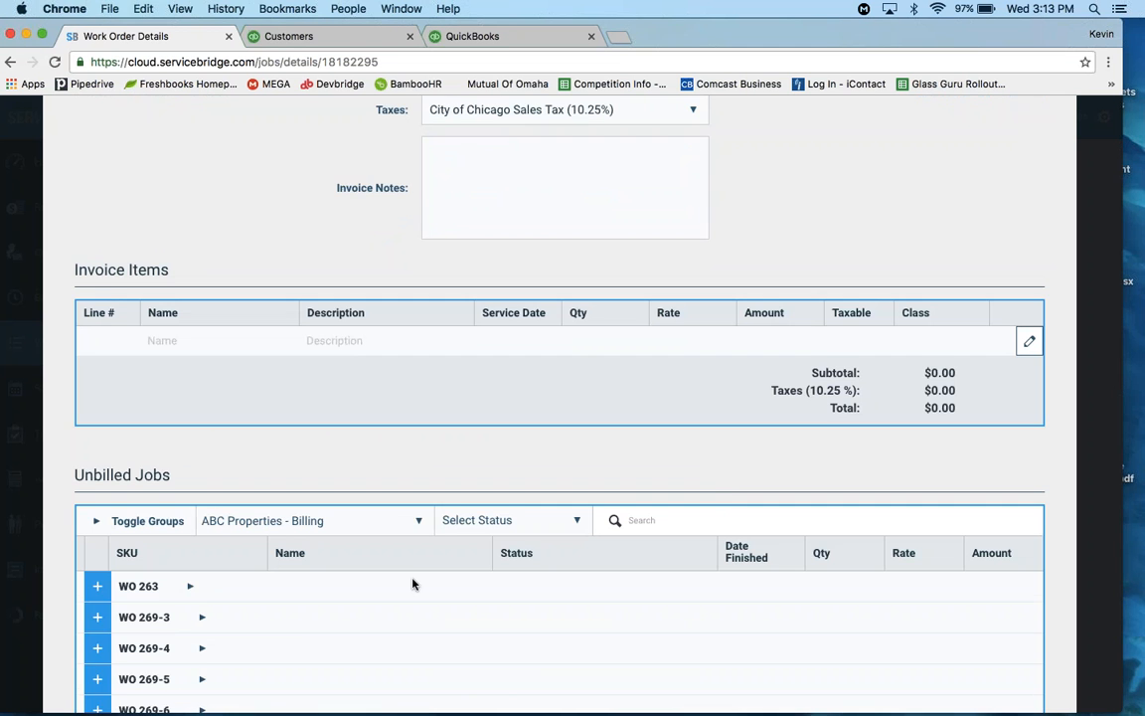
scroll(414, 583, down, 5)
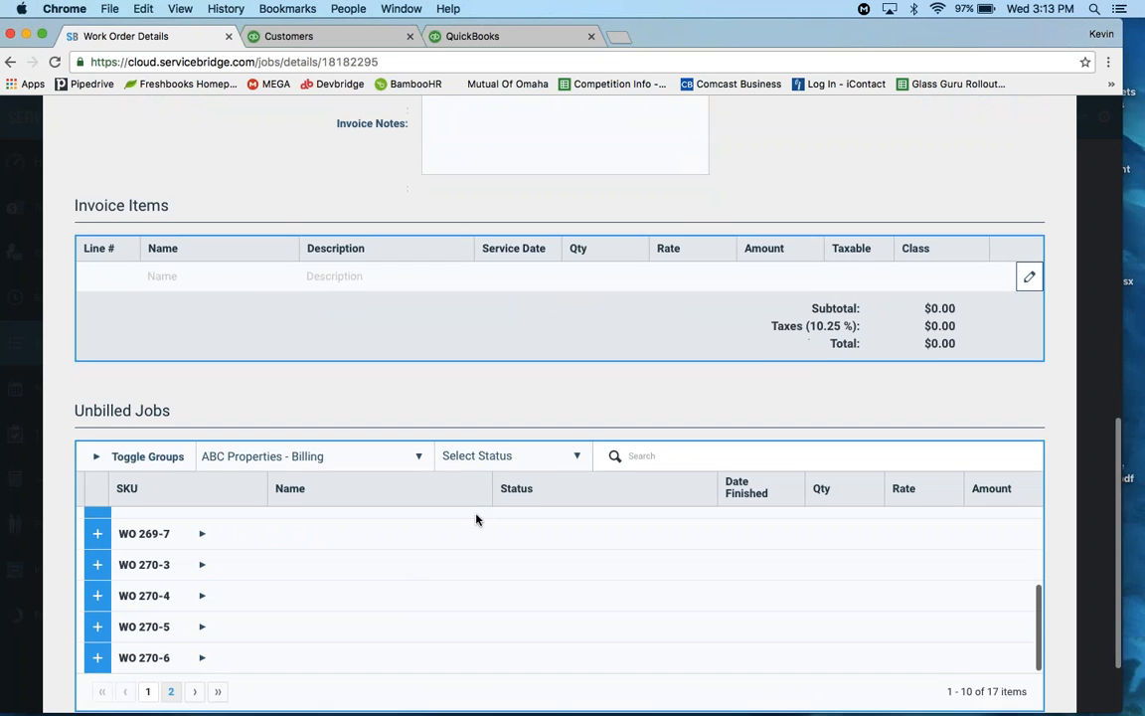
scroll(858, 248, up, 10)
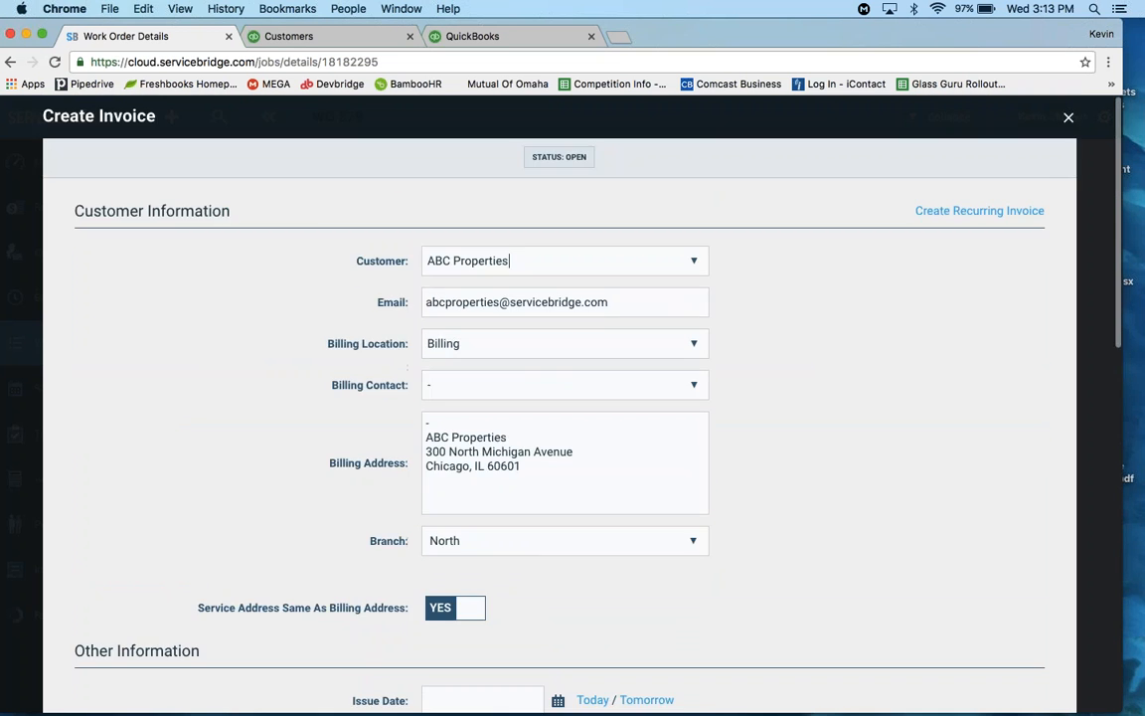
click(962, 110)
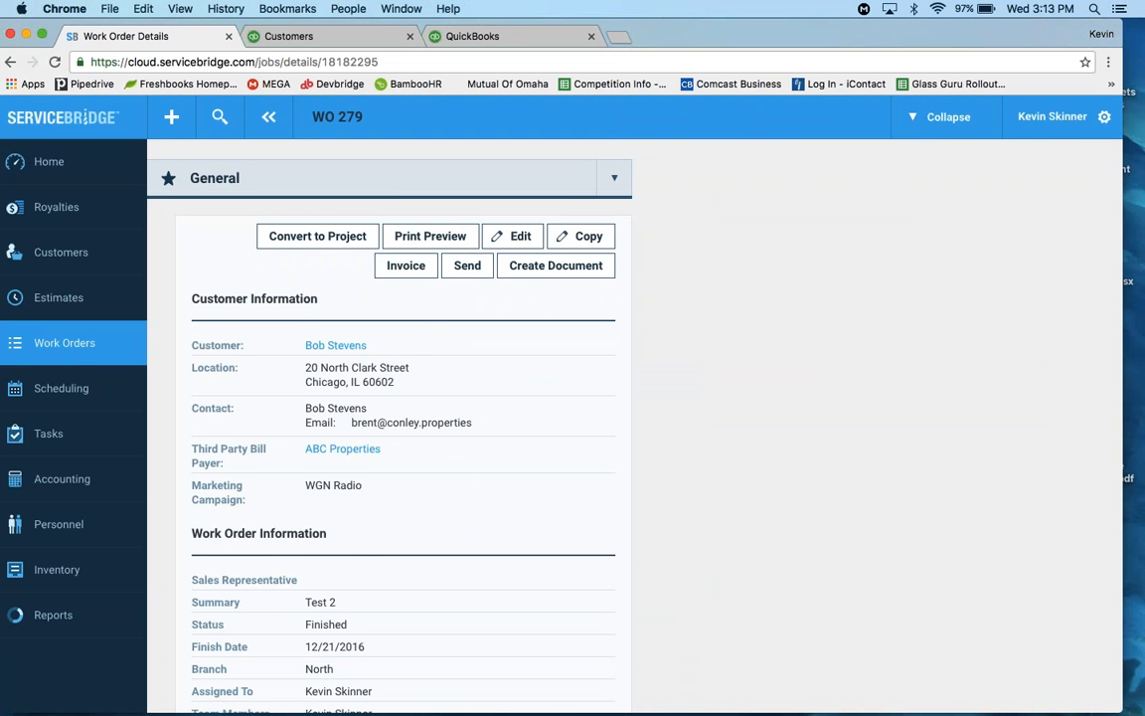
Step: Start an invoice from the second work order with issue date 12/21/2016, Net 30 terms and the full invoice details shown
scroll(397, 428, down, 3)
scroll(402, 298, up, 3)
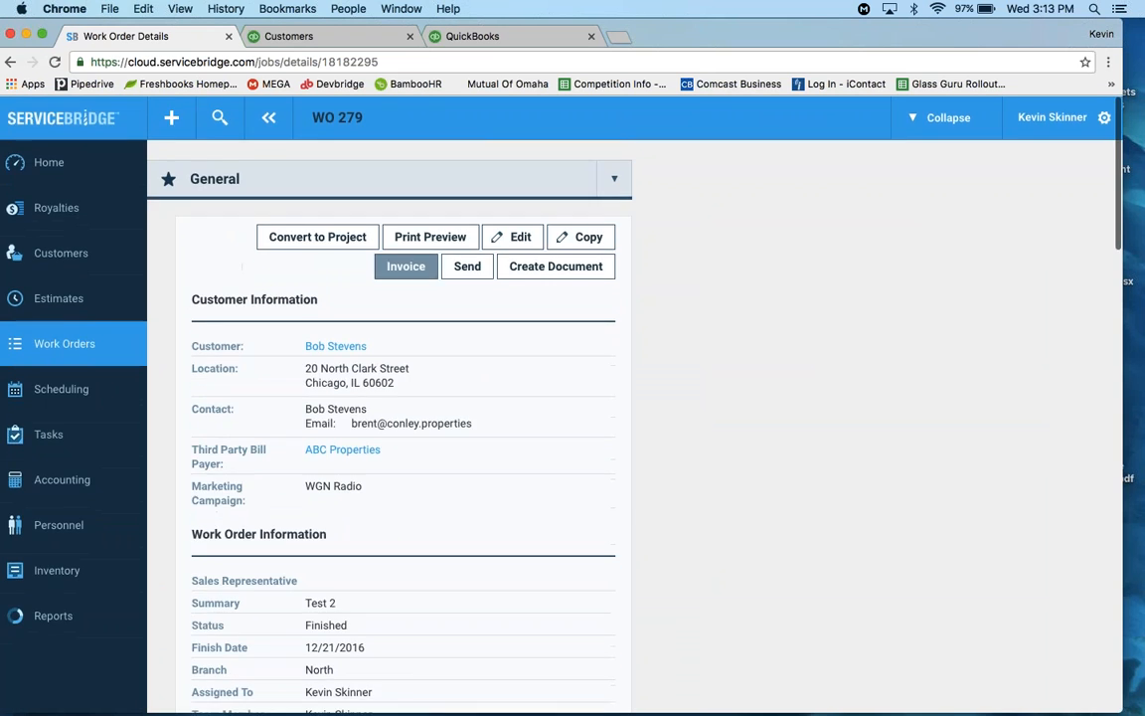
click(406, 265)
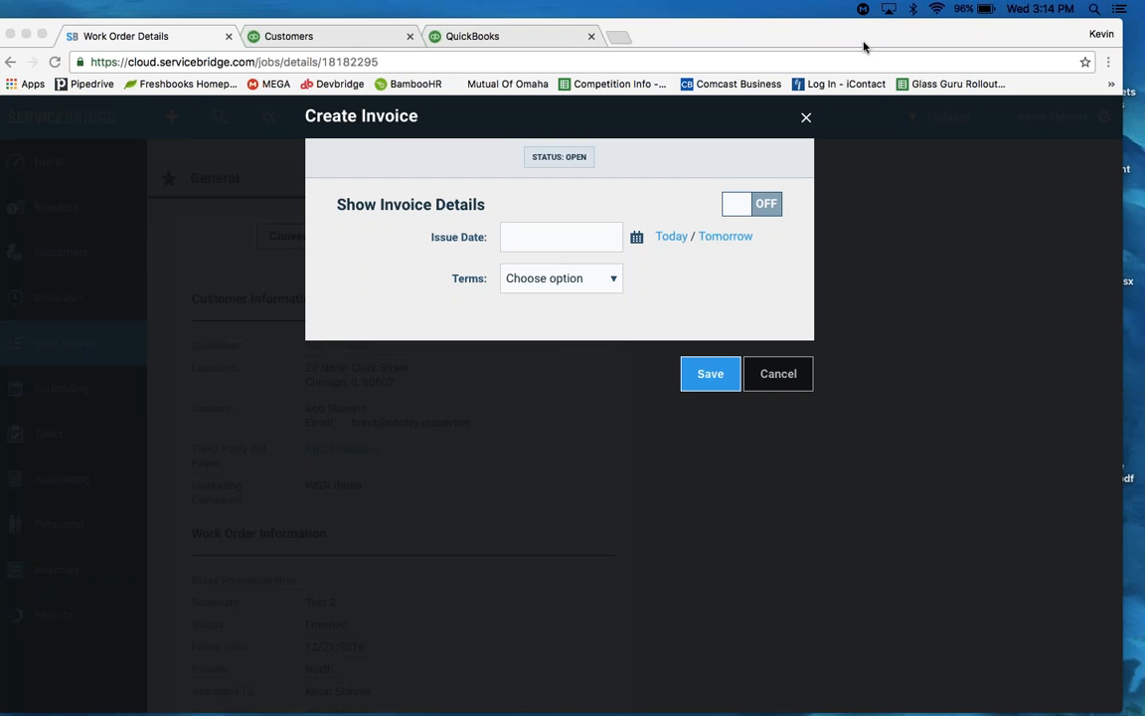
click(682, 236)
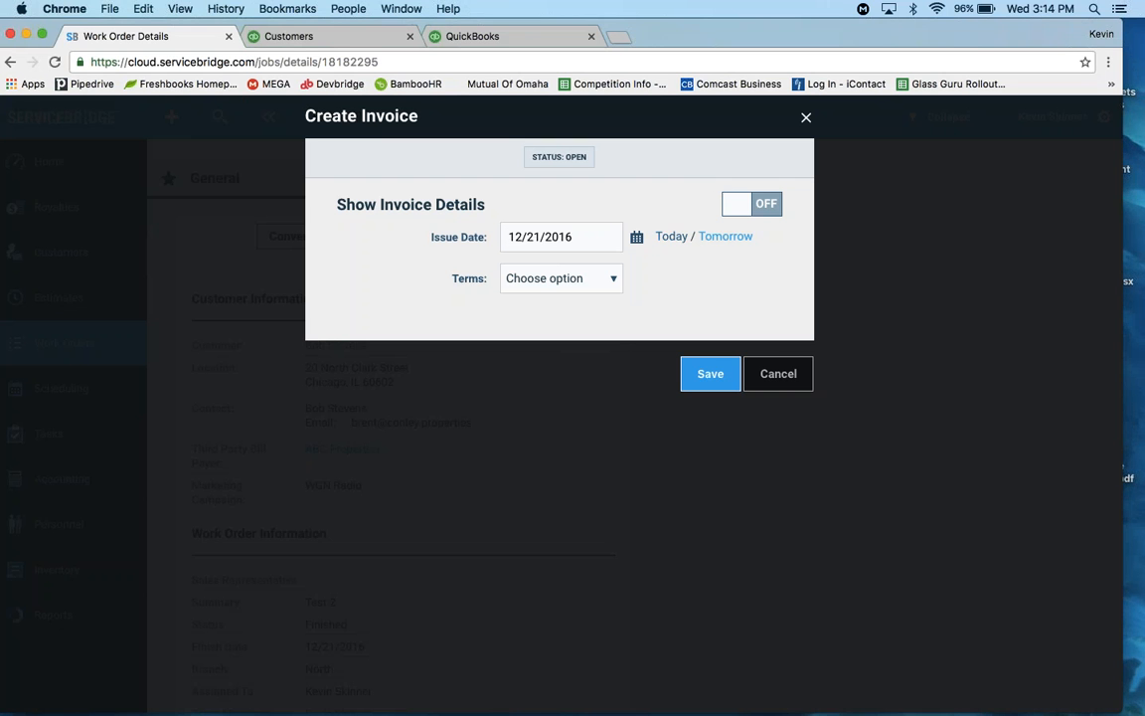
click(556, 278)
click(539, 333)
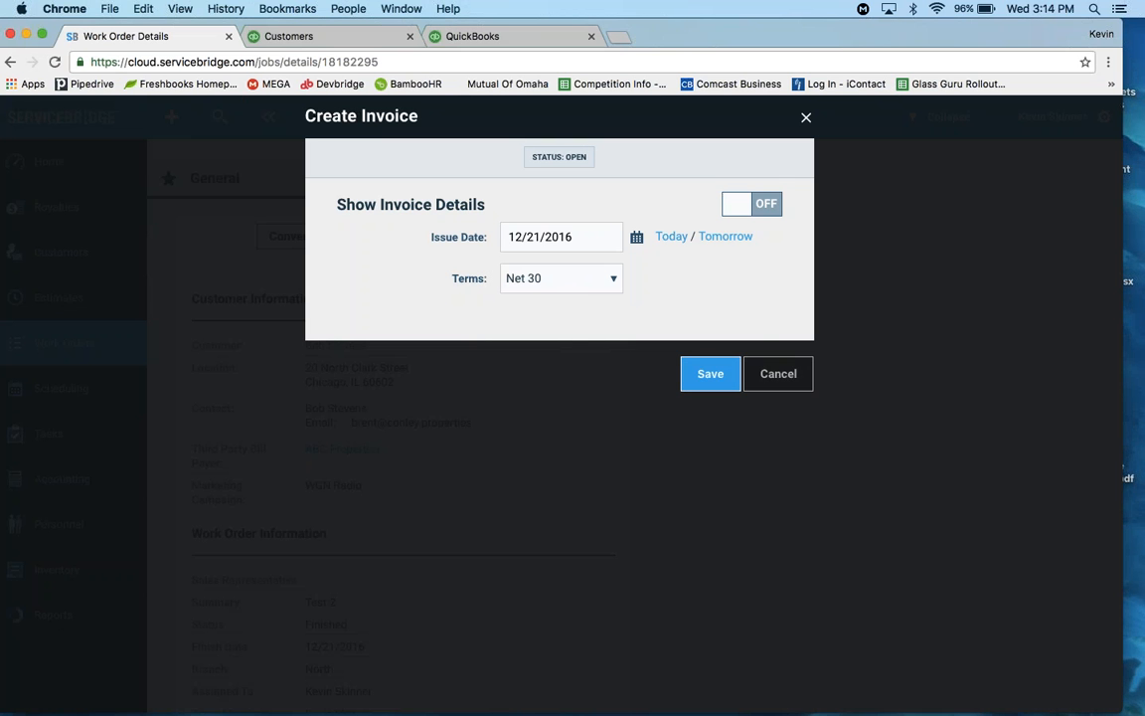
click(739, 203)
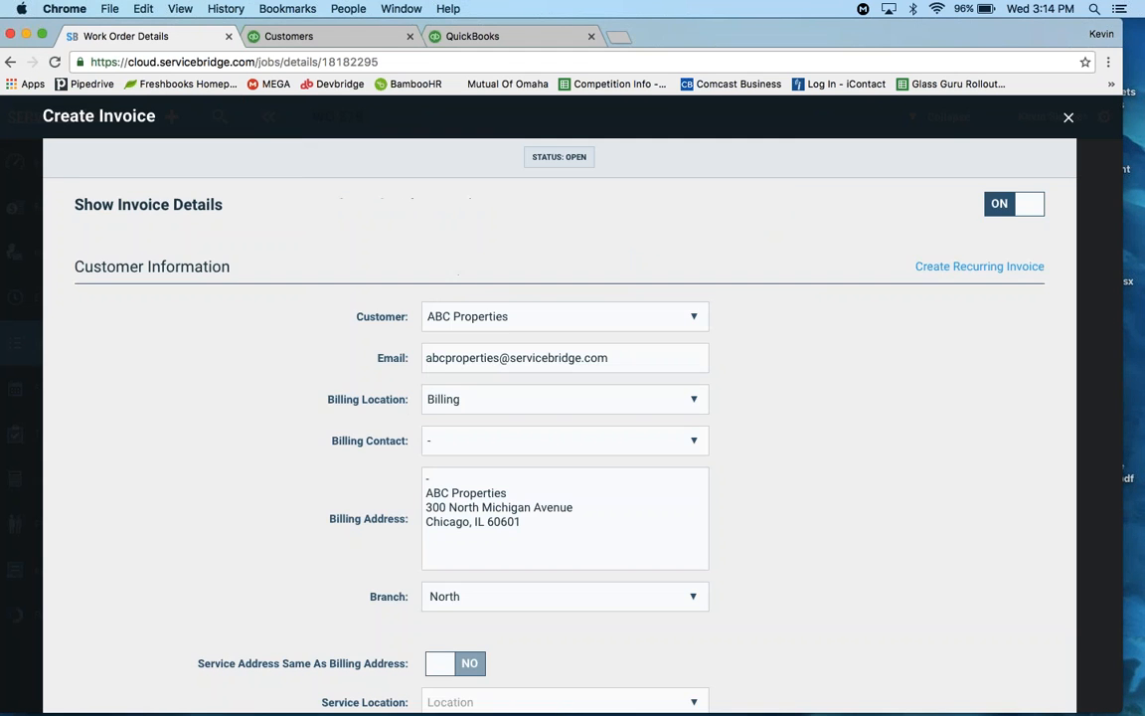
Step: Examine both pages of unbilled jobs and the service address, invoice notes and customer information, and discard the invoice
scroll(559, 397, down, 10)
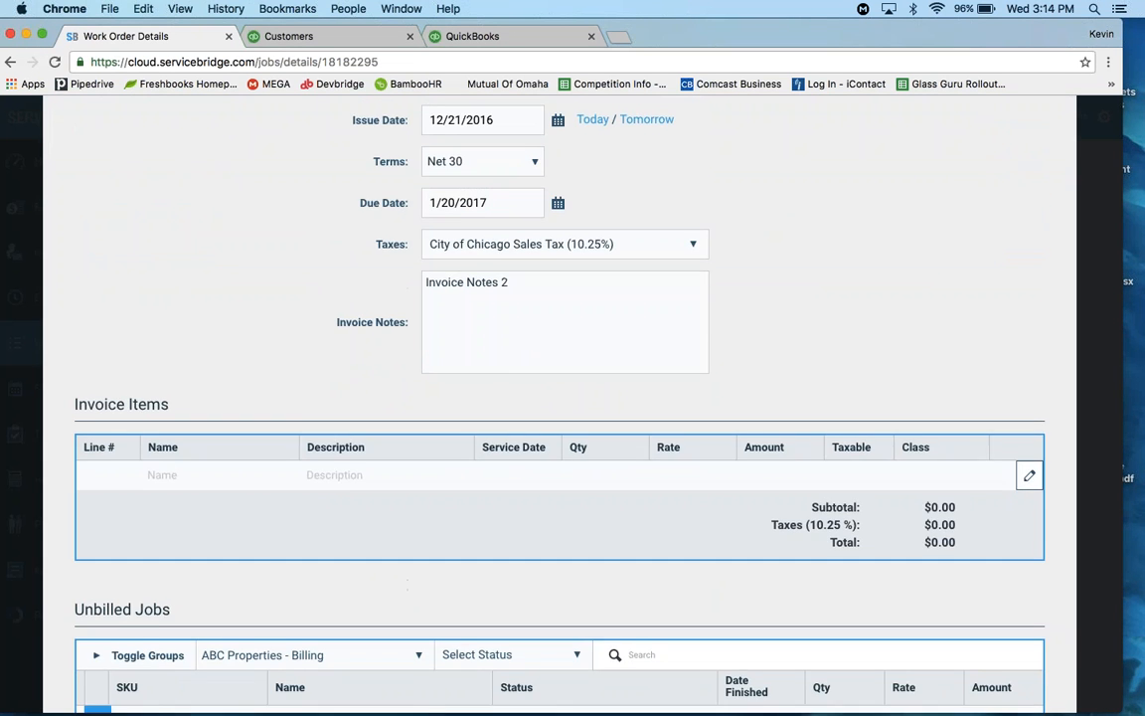
scroll(556, 398, down, 5)
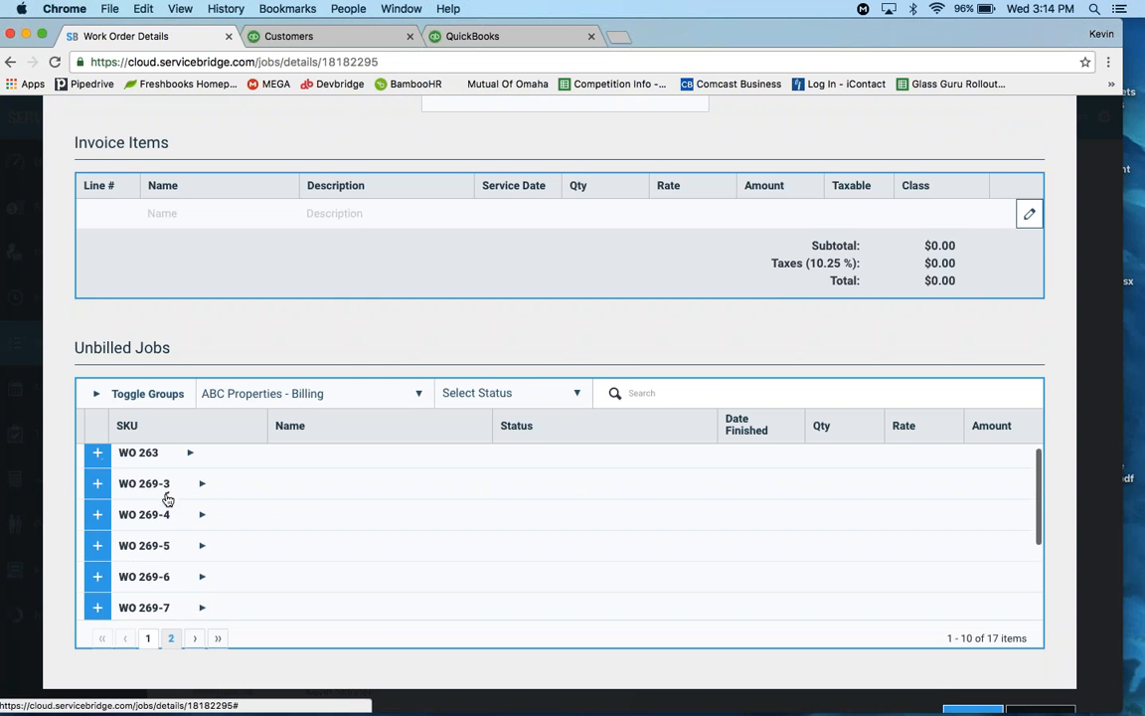
scroll(167, 499, down, 2)
scroll(167, 497, down, 5)
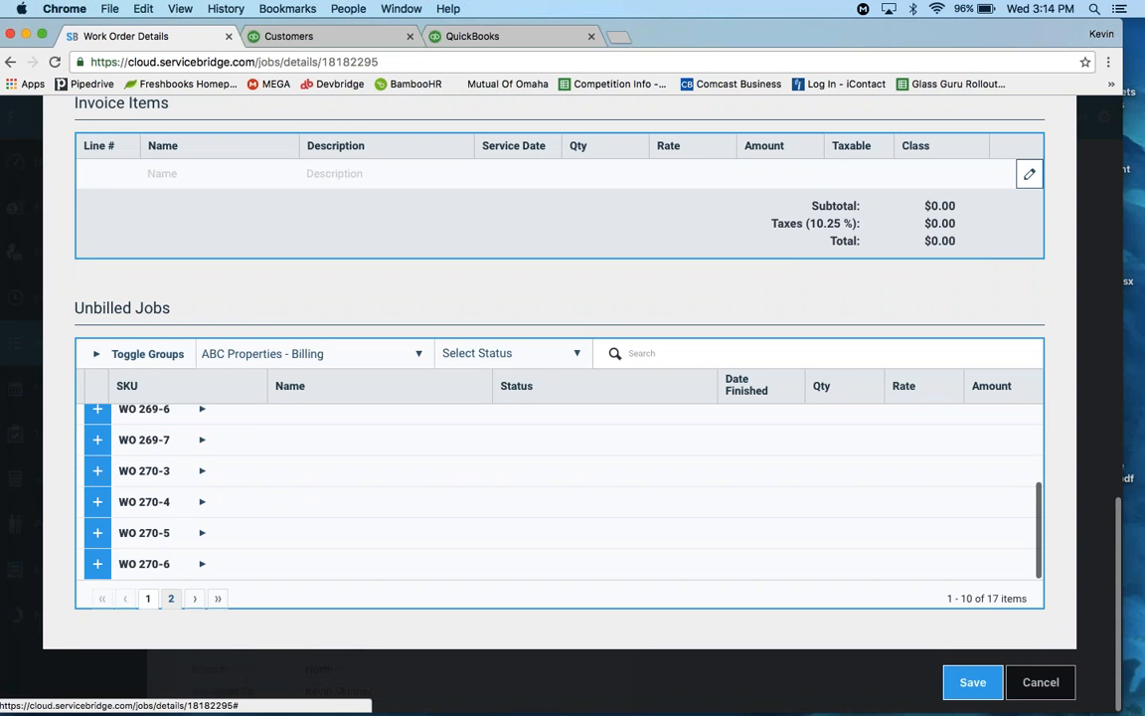
scroll(184, 493, up, 3)
scroll(184, 493, down, 3)
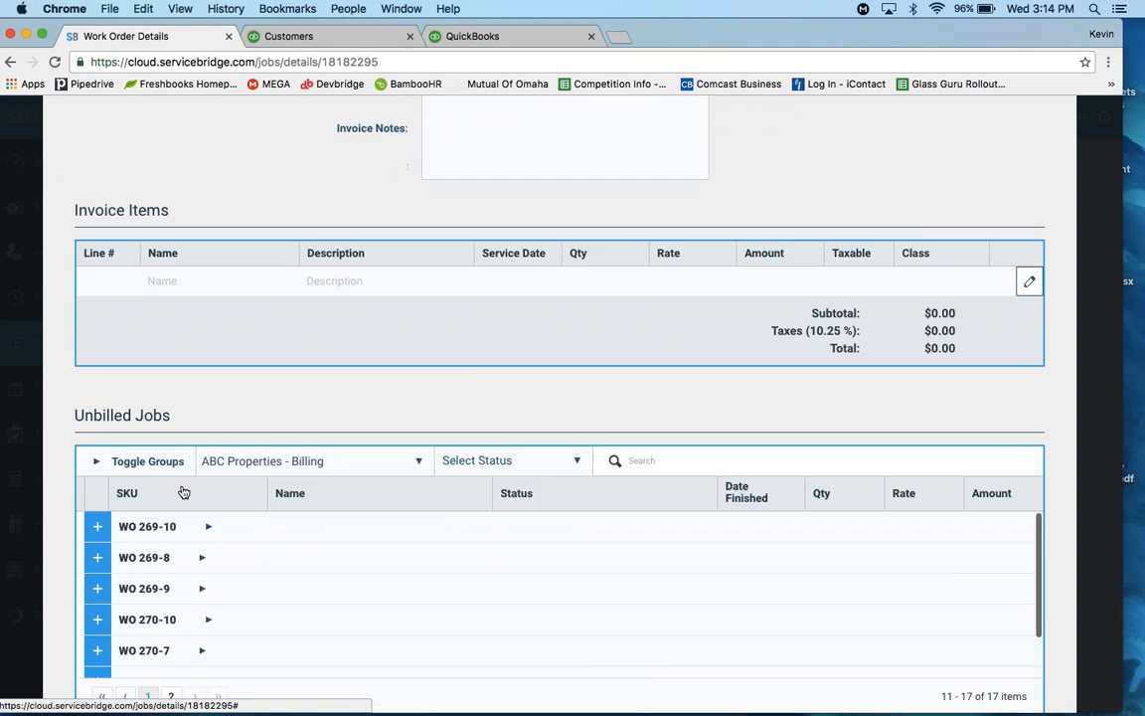
scroll(164, 525, up, 4)
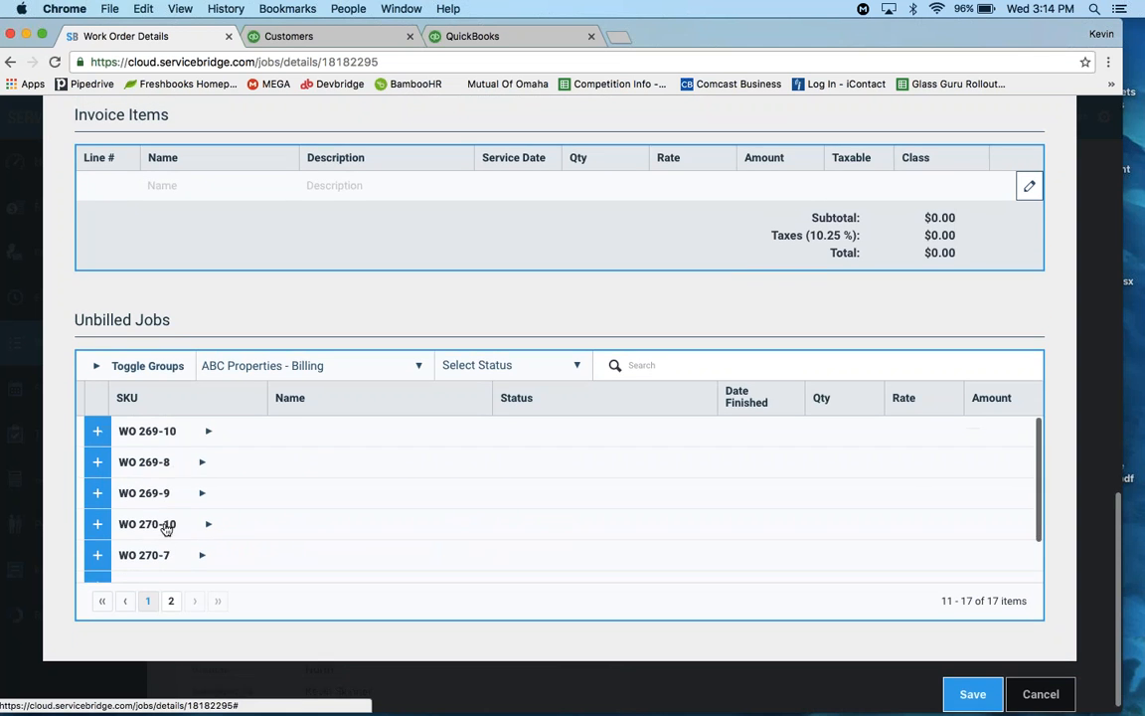
scroll(159, 581, up, 4)
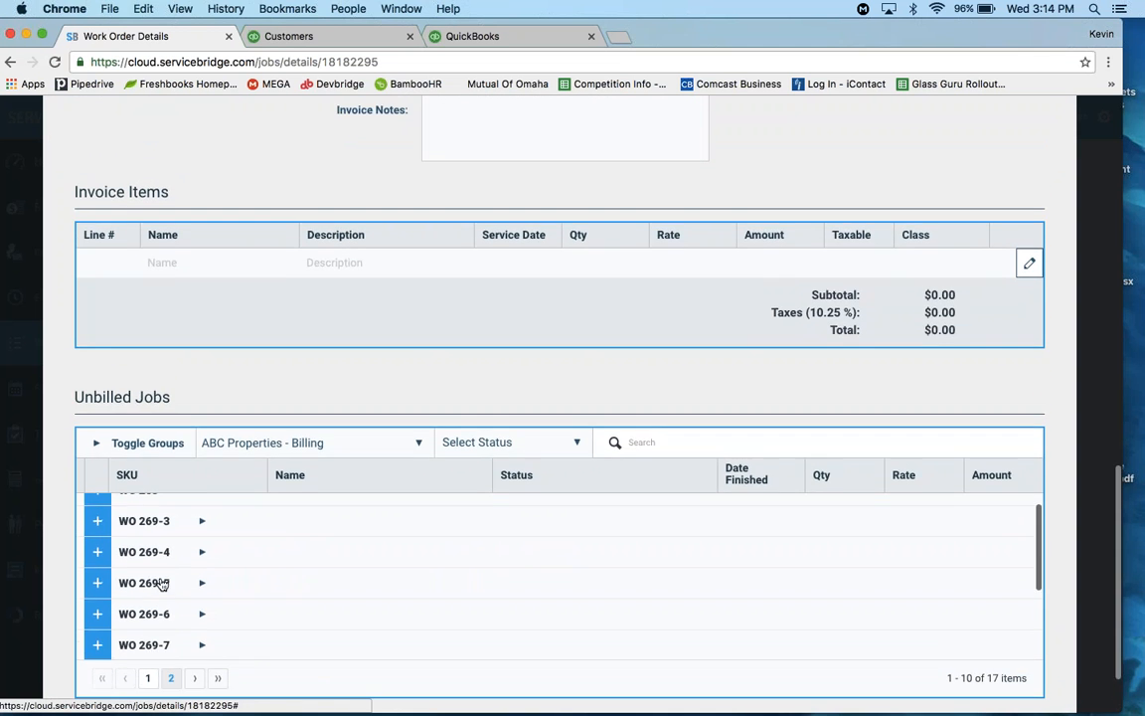
scroll(159, 581, down, 4)
scroll(162, 584, up, 15)
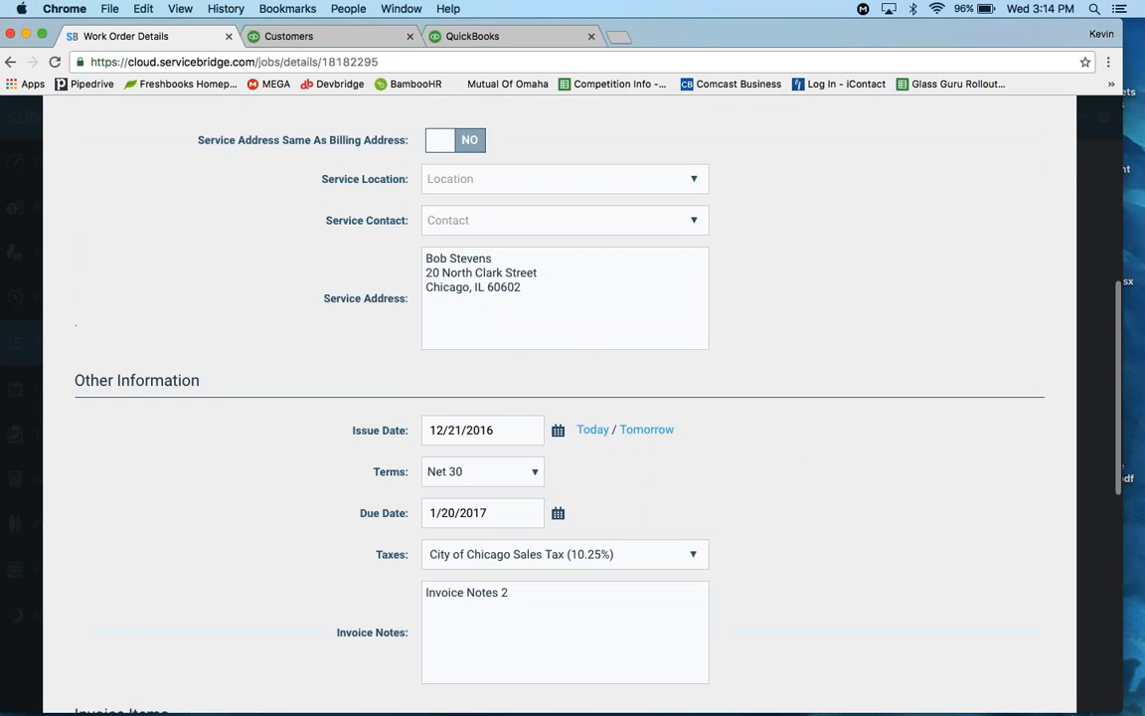
scroll(162, 584, up, 2)
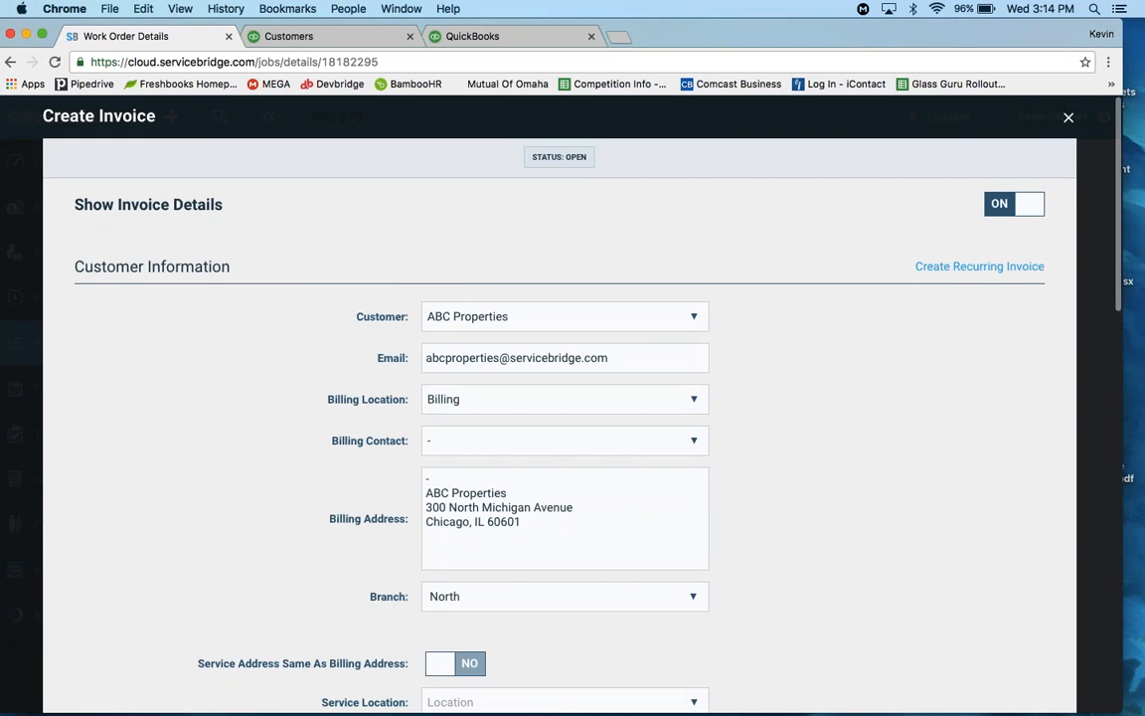
click(1068, 117)
click(217, 117)
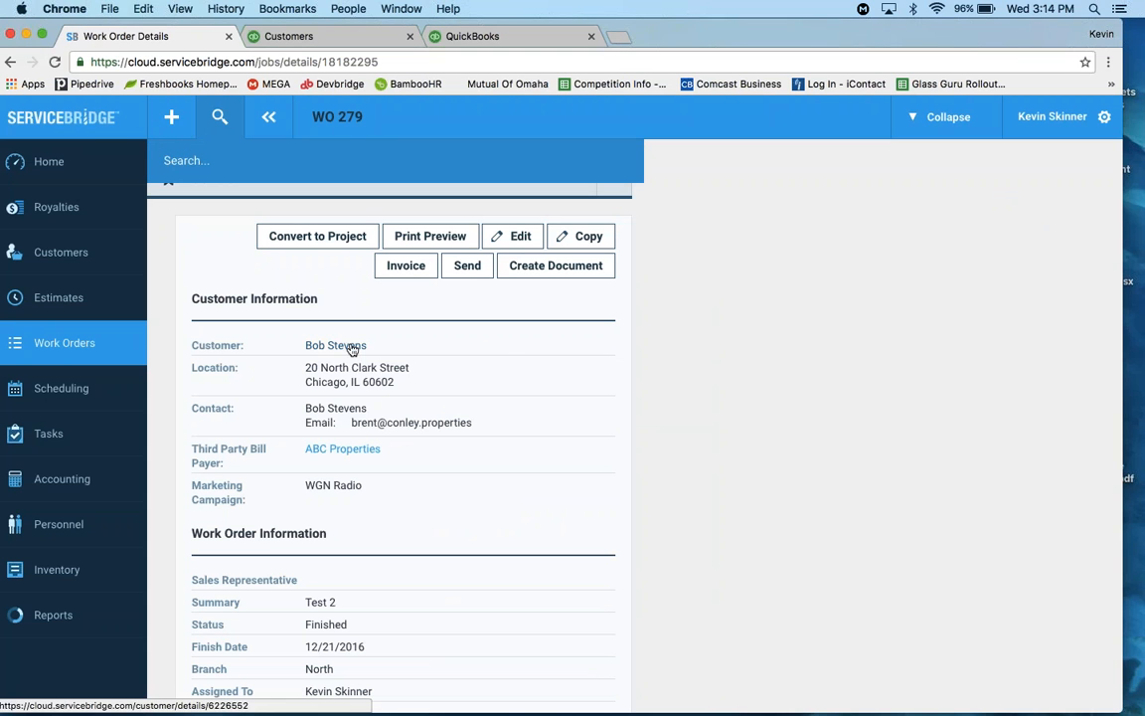
click(460, 330)
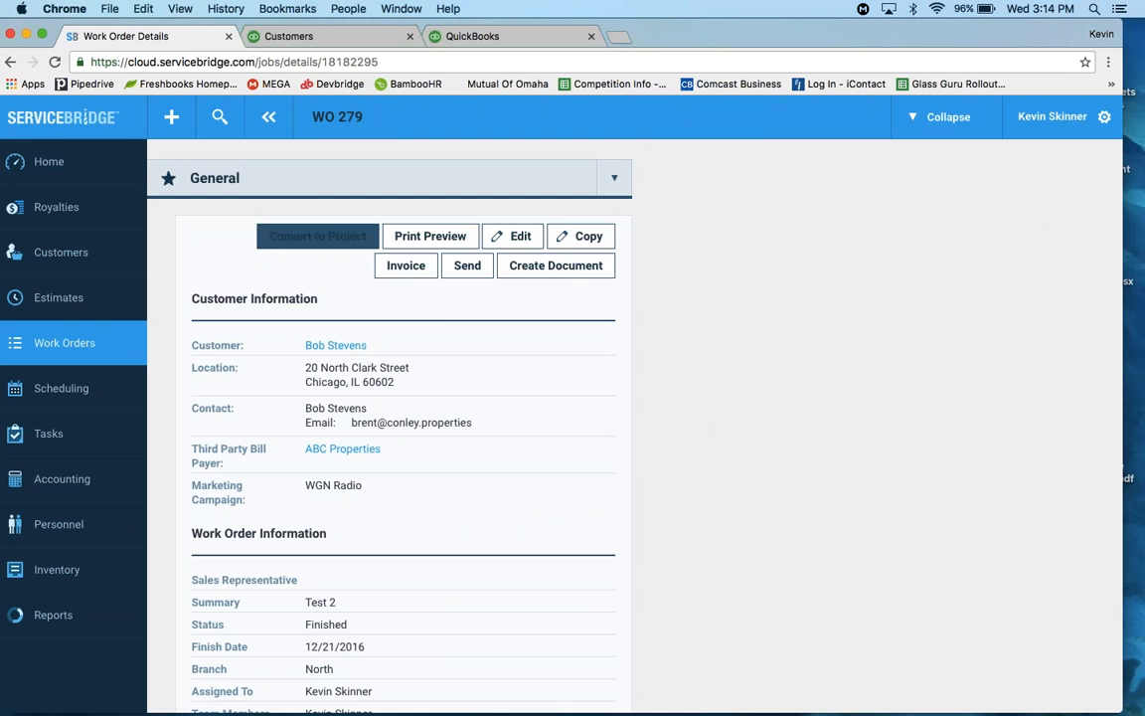
Step: Start the second work order's invoice again with full details, check its unbilled jobs and invoice notes, and close it unsaved
click(407, 267)
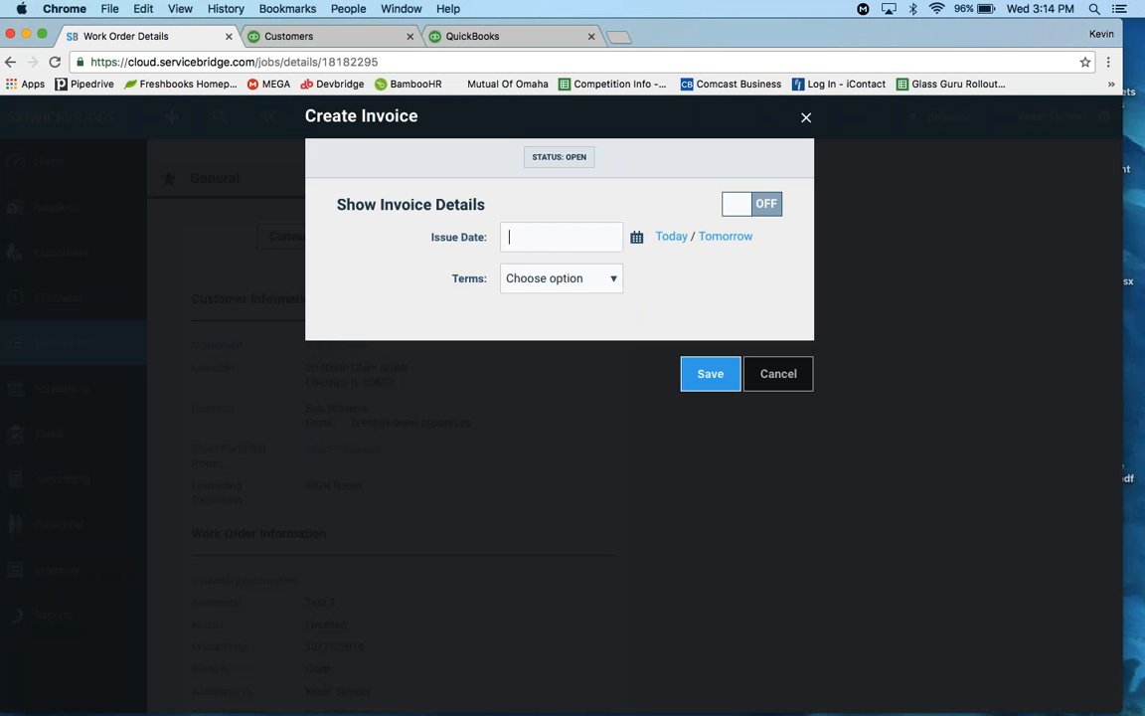
click(738, 199)
scroll(739, 199, down, 1)
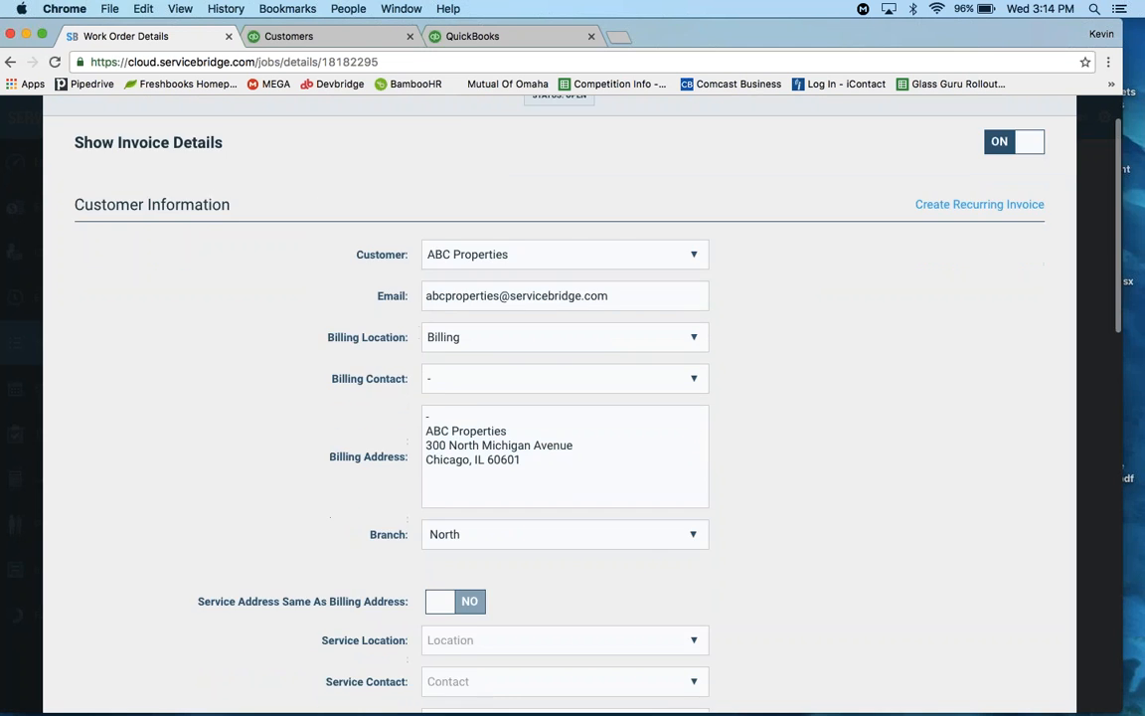
scroll(174, 587, down, 10)
scroll(174, 586, down, 2)
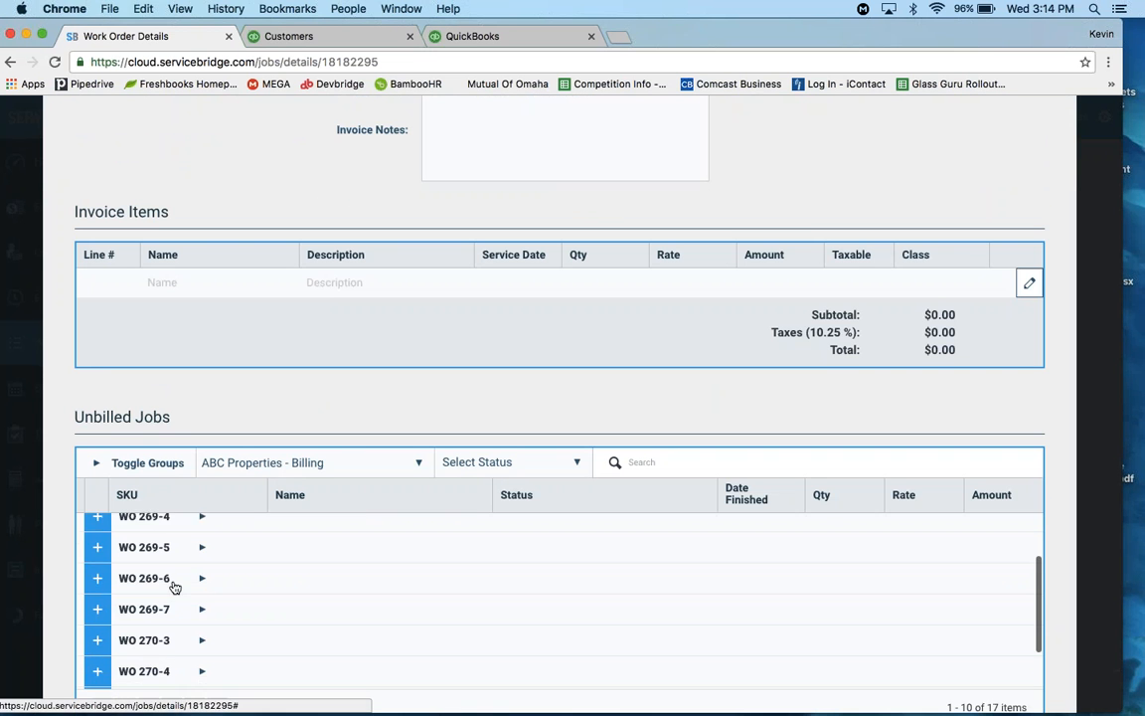
scroll(174, 586, down, 5)
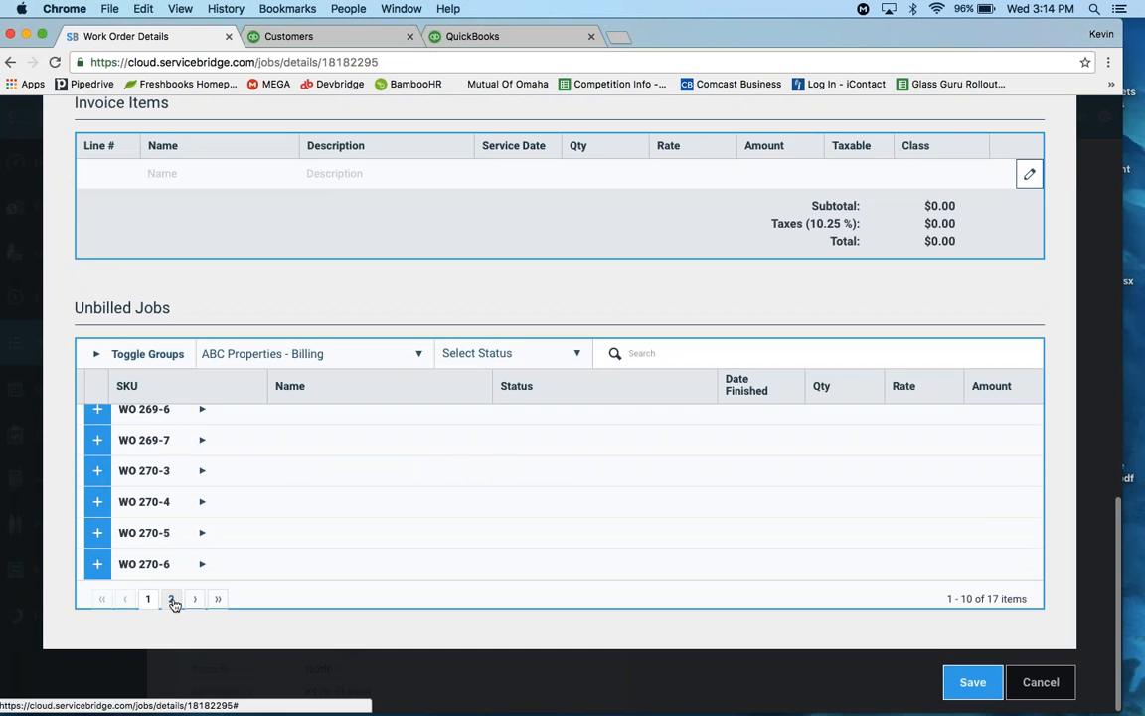
click(173, 600)
scroll(176, 519, up, 5)
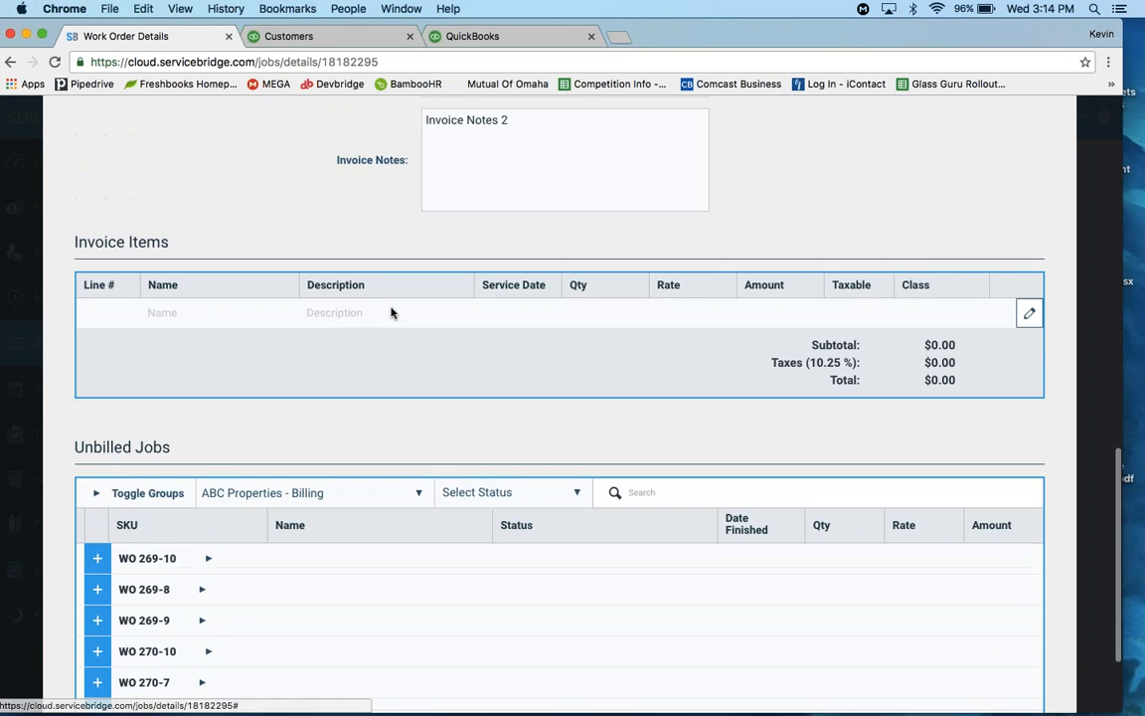
scroll(391, 312, up, 4)
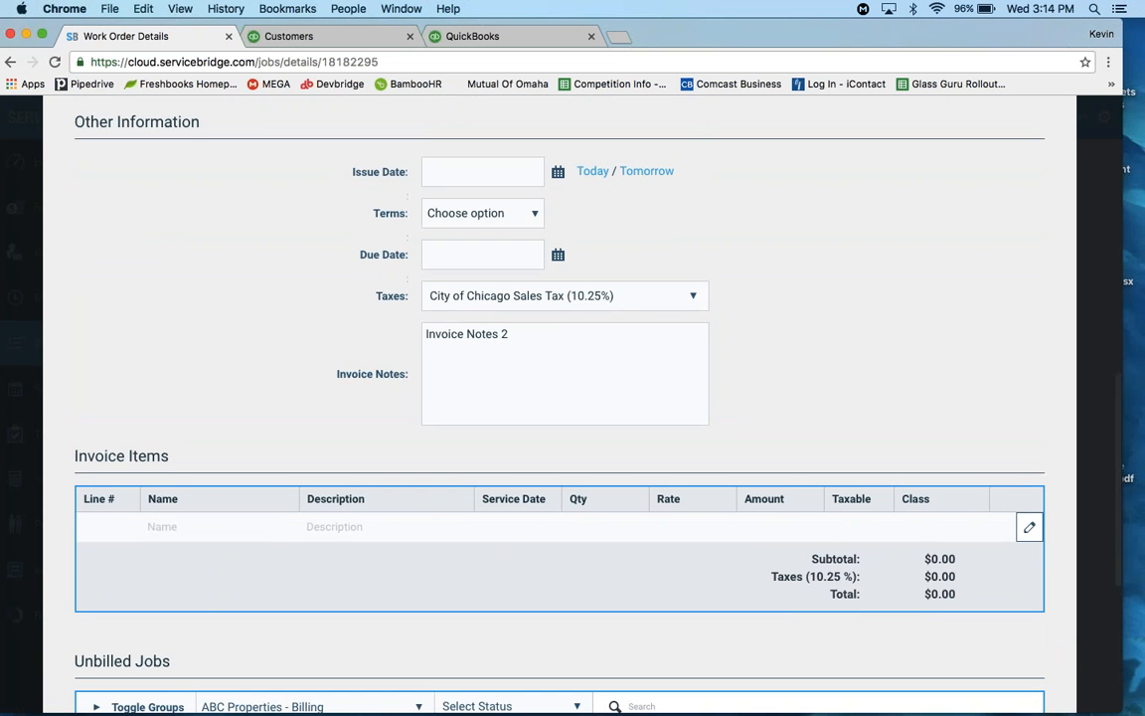
scroll(979, 166, down, 1)
scroll(979, 166, up, 10)
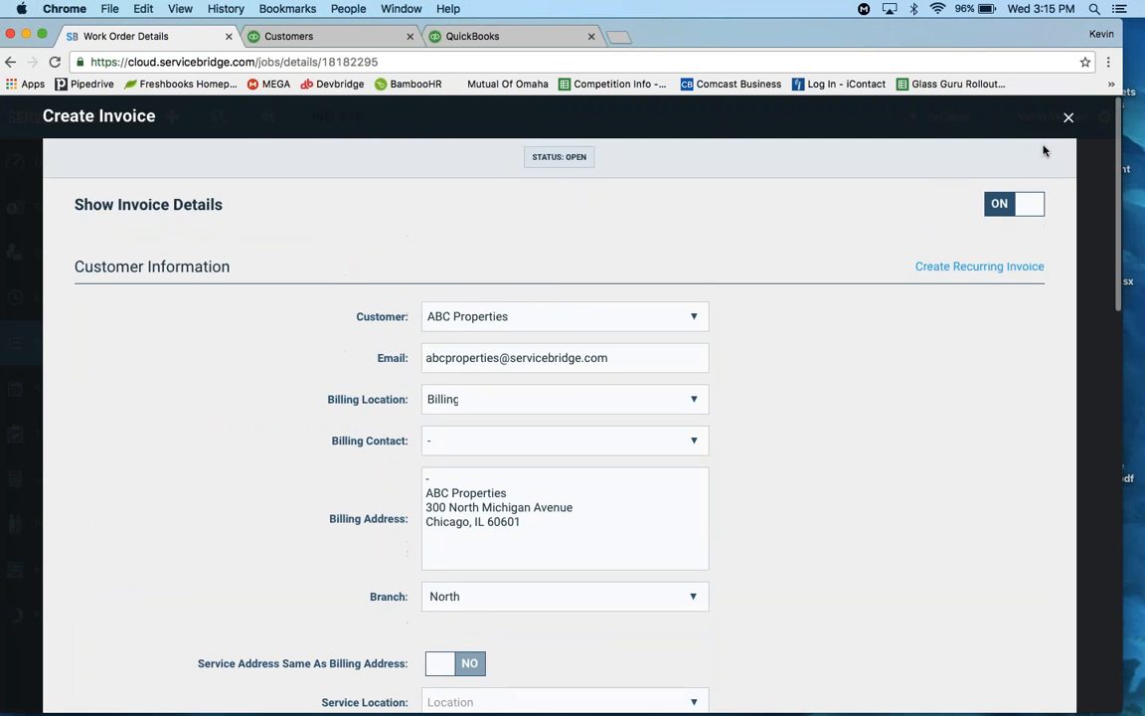
click(1069, 117)
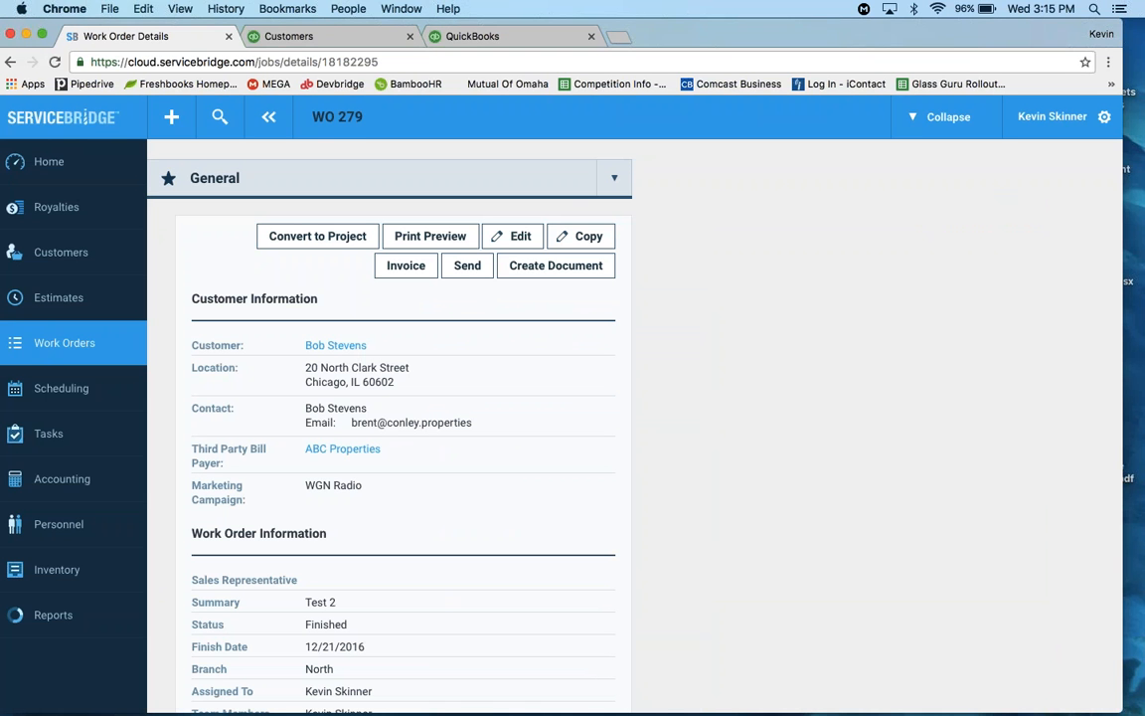
Step: Start the second work order's invoice with full details shown and check its billing and service addresses
click(406, 265)
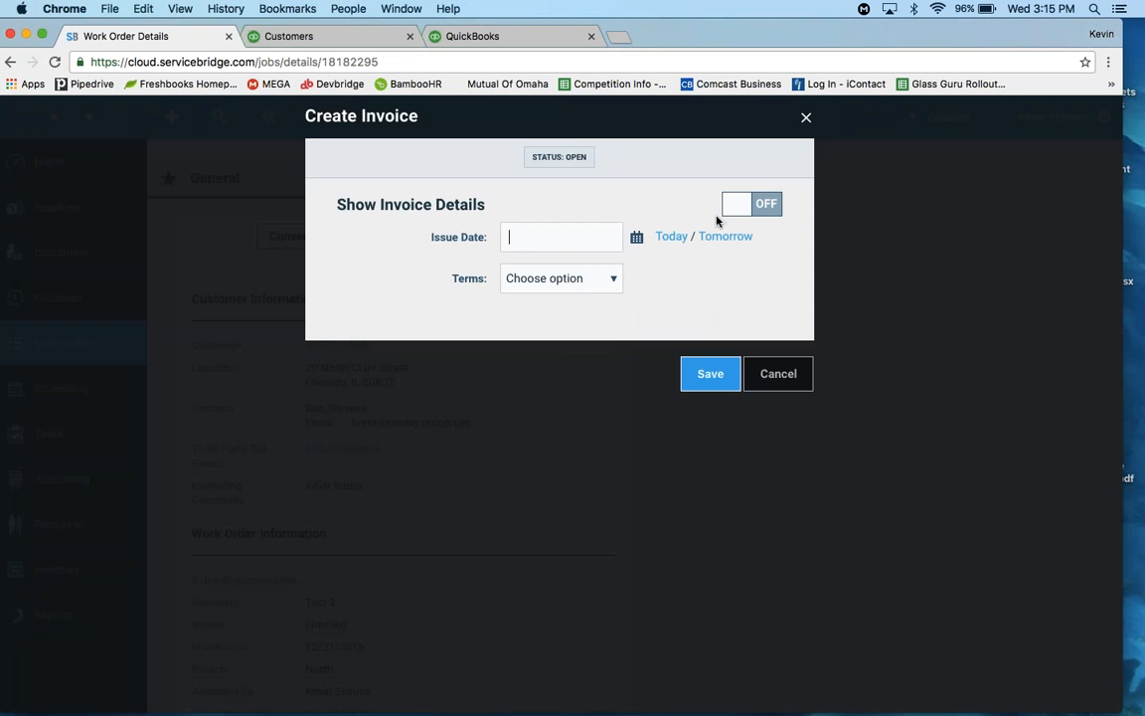
click(736, 204)
scroll(718, 298, down, 3)
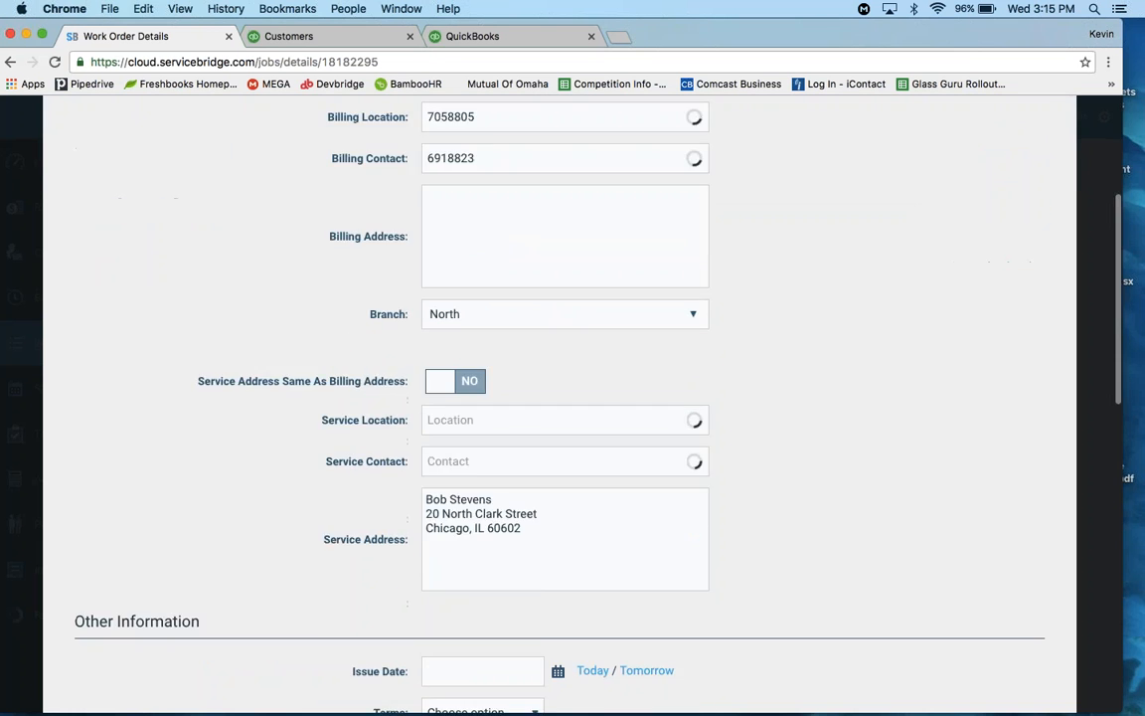
scroll(557, 398, down, 2)
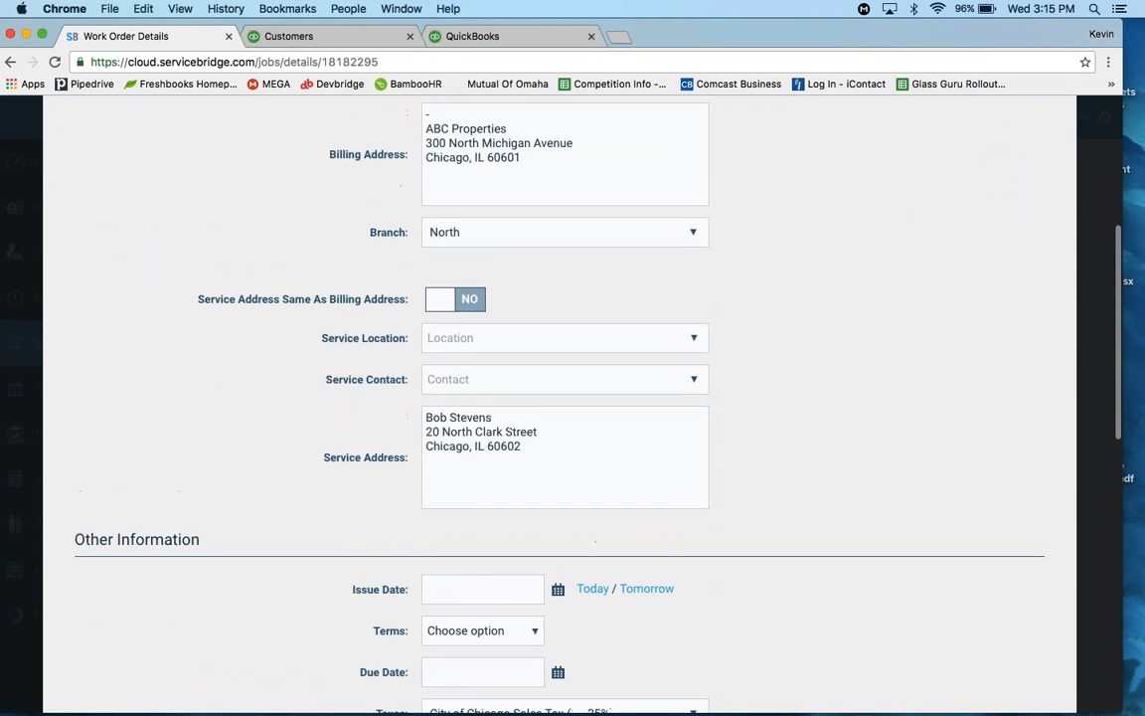
scroll(556, 397, up, 5)
scroll(556, 398, down, 5)
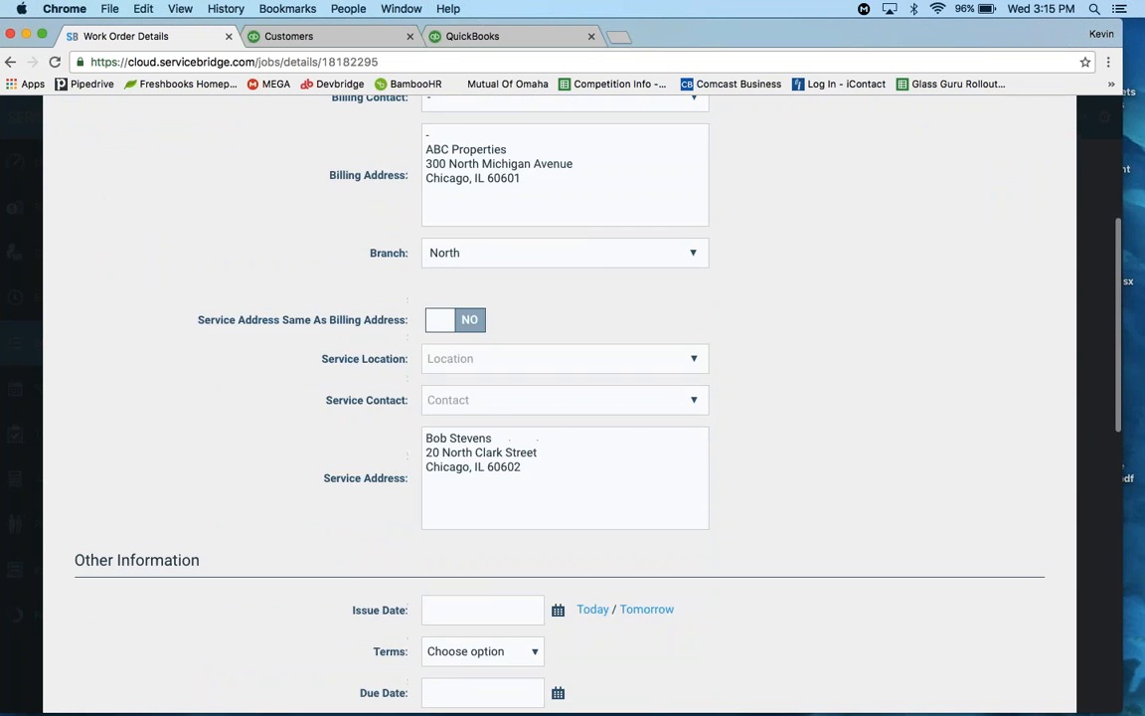
Step: Examine the invoice notes, invoice items and both pages of ABC Properties' unbilled jobs, and close the invoice unsaved
scroll(293, 484, down, 10)
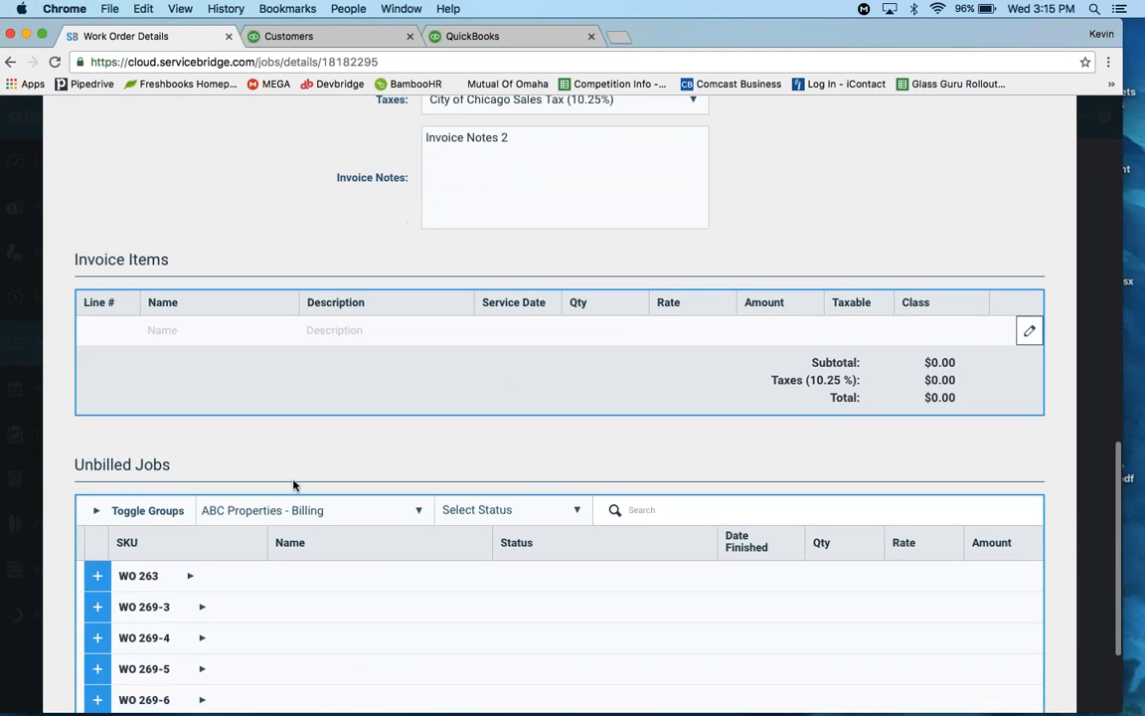
scroll(294, 484, down, 5)
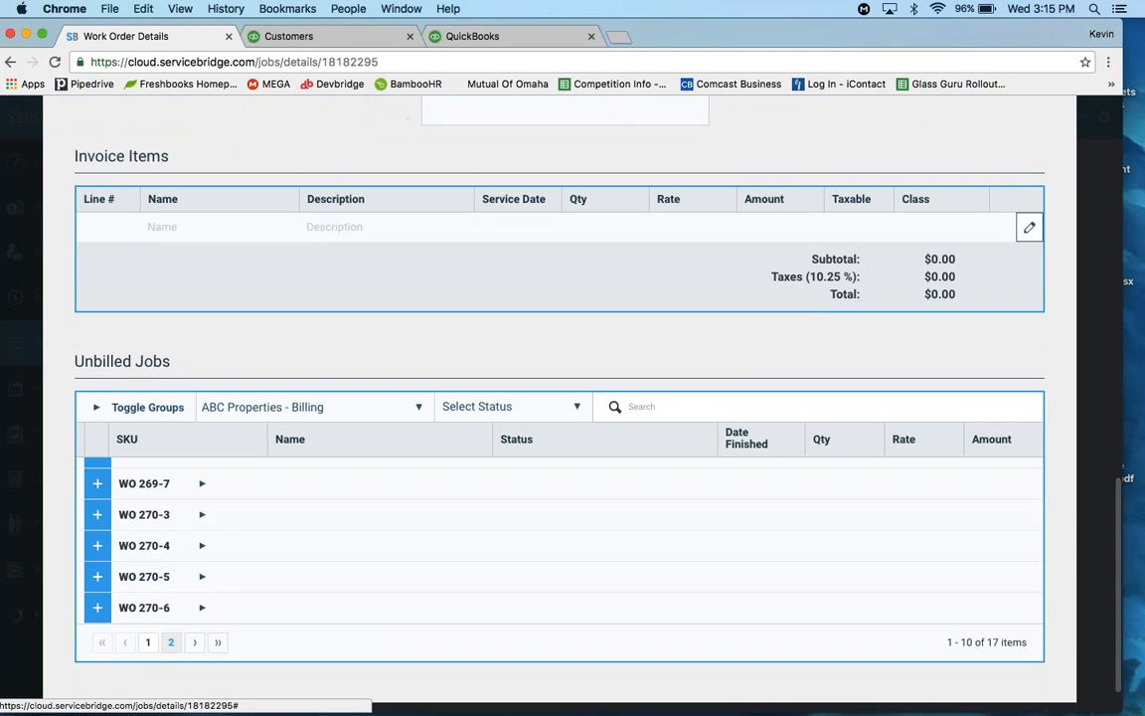
click(171, 645)
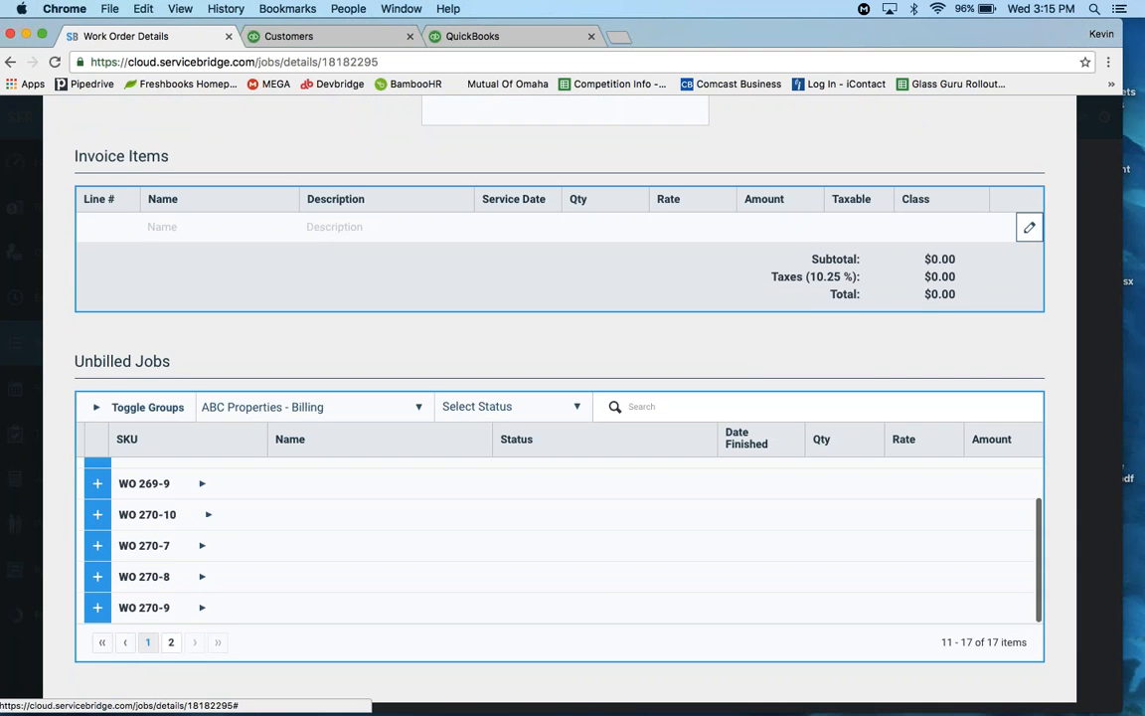
scroll(164, 517, up, 3)
scroll(167, 519, up, 2)
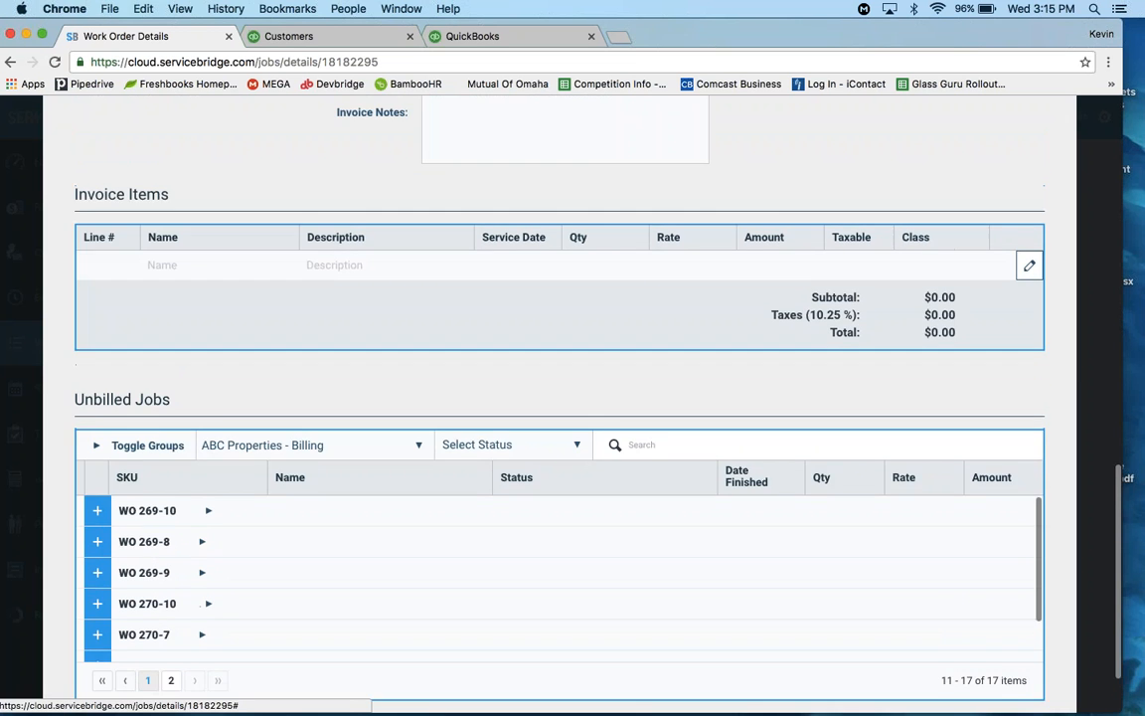
scroll(862, 187, up, 10)
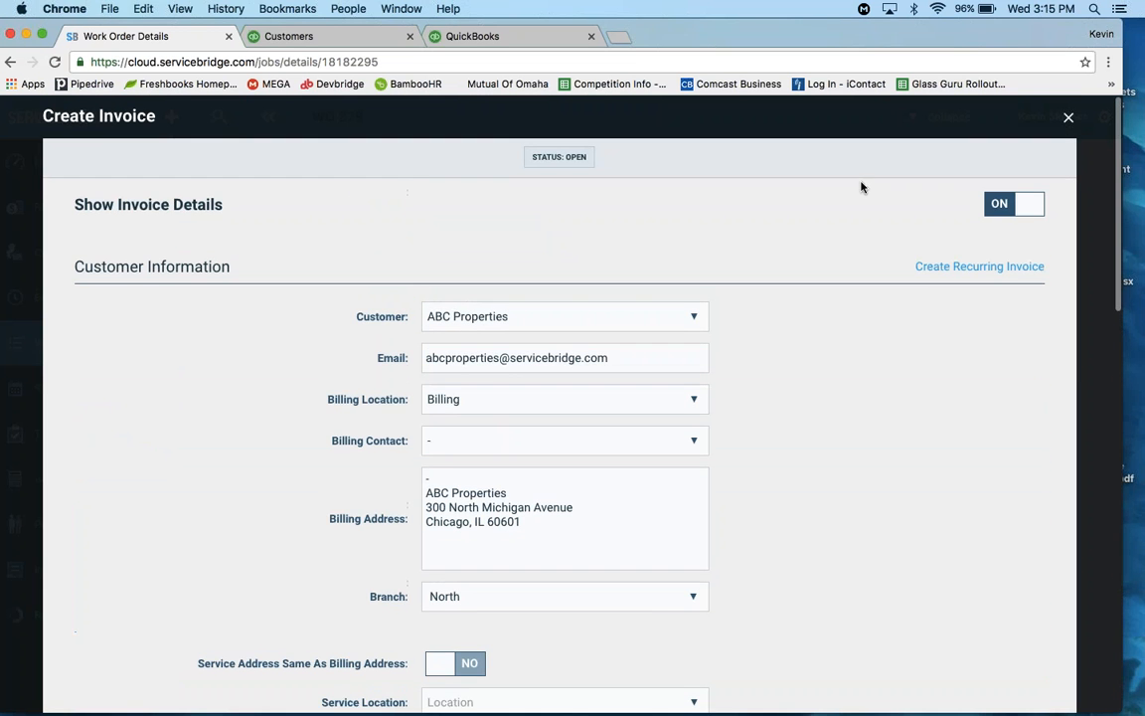
click(1068, 117)
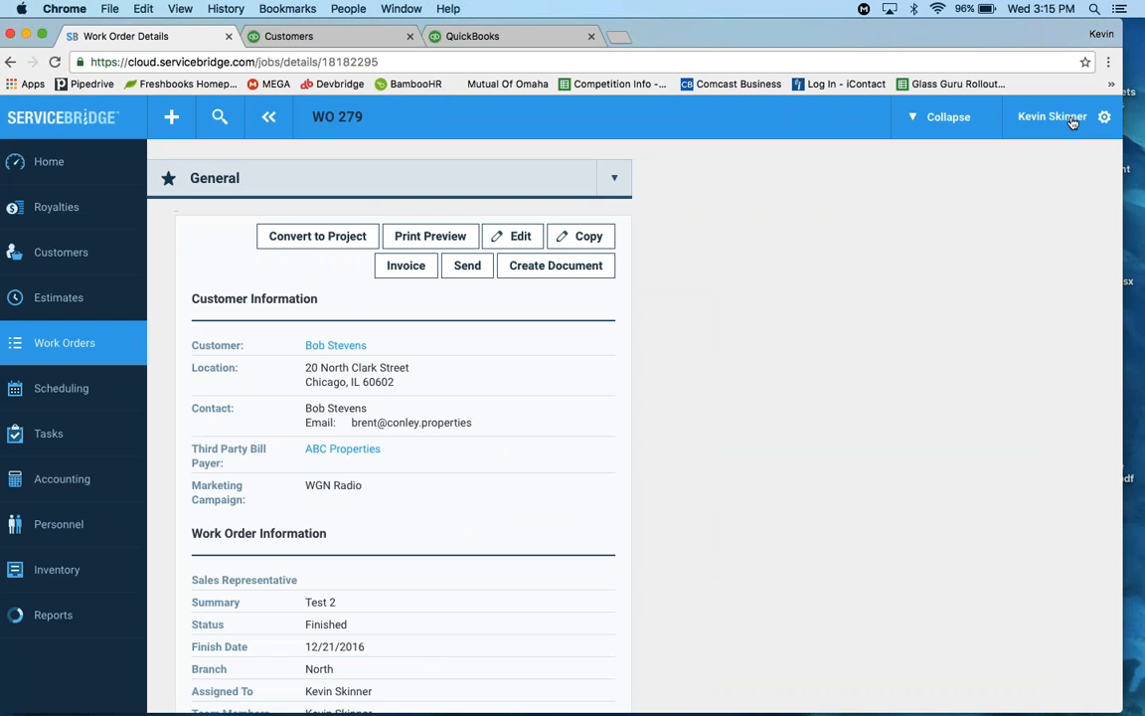
click(1131, 61)
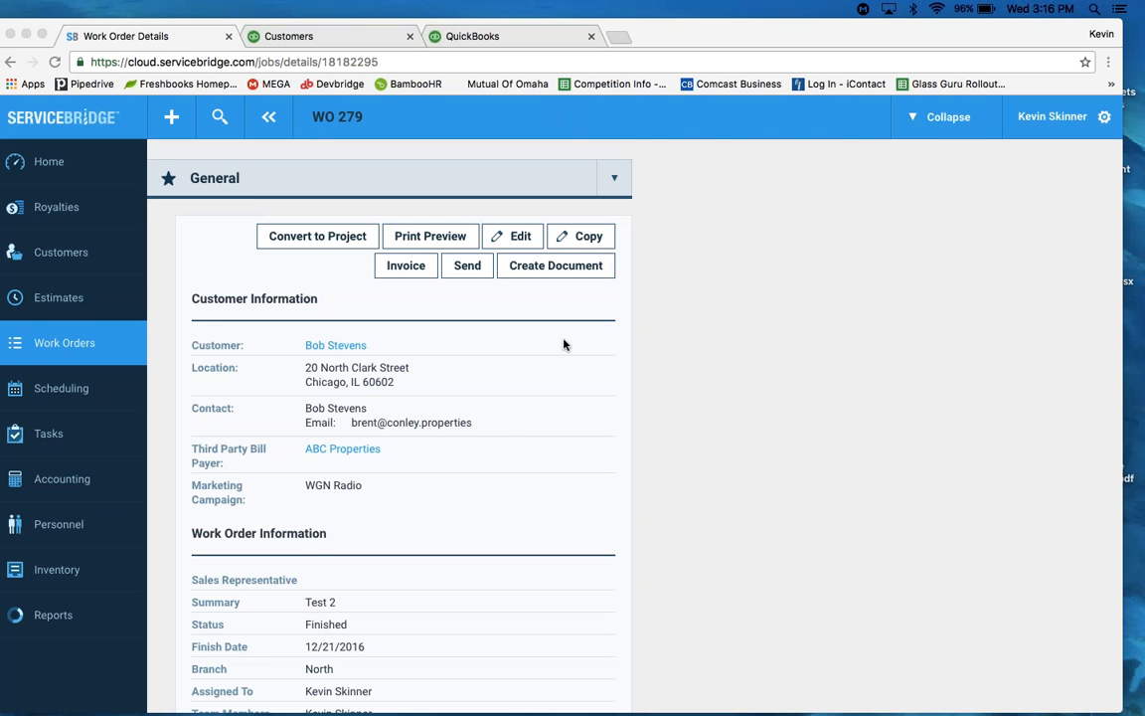
scroll(501, 424, down, 5)
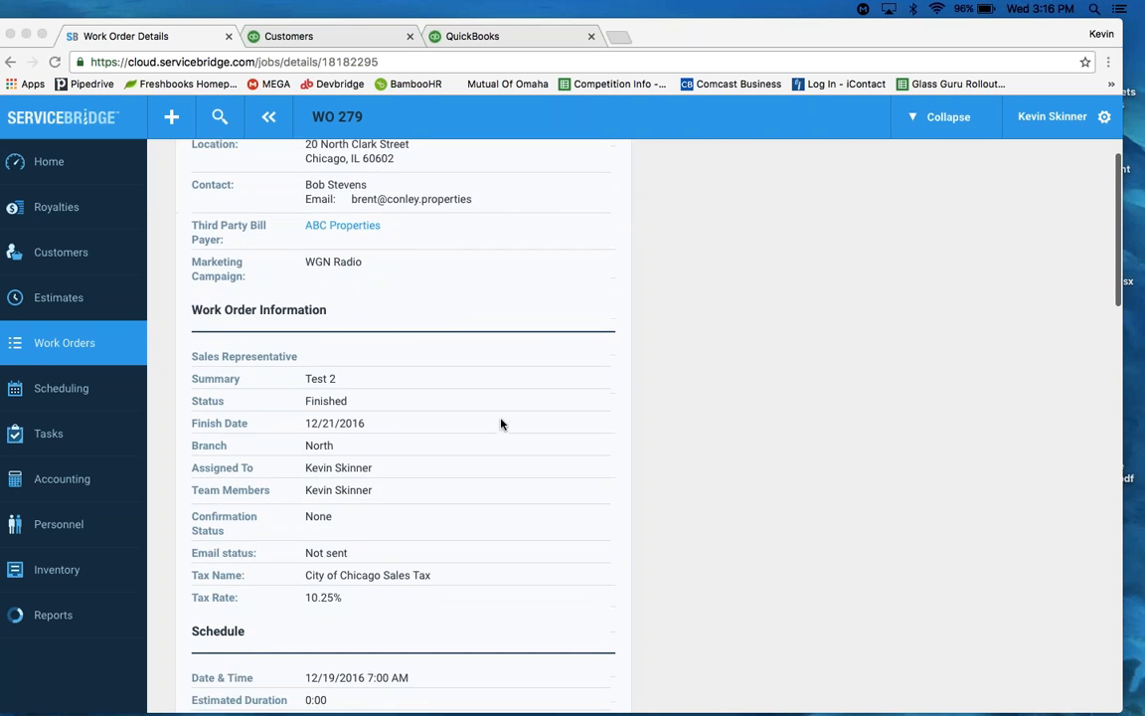
scroll(501, 425, down, 12)
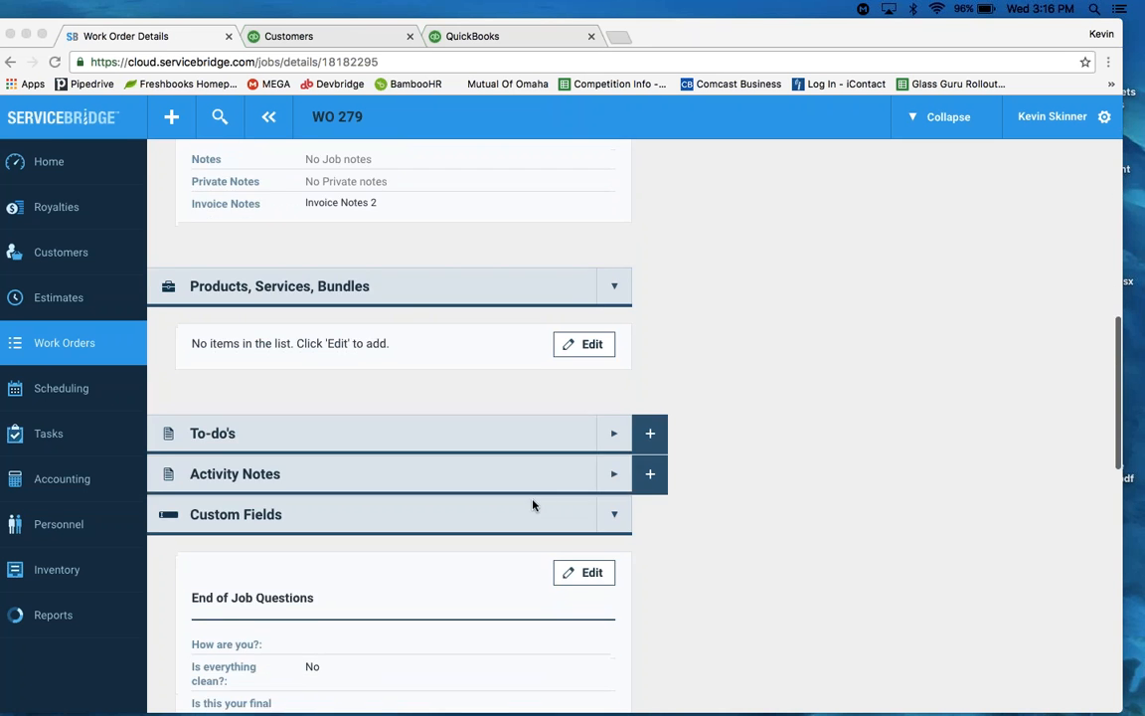
scroll(532, 505, down, 7)
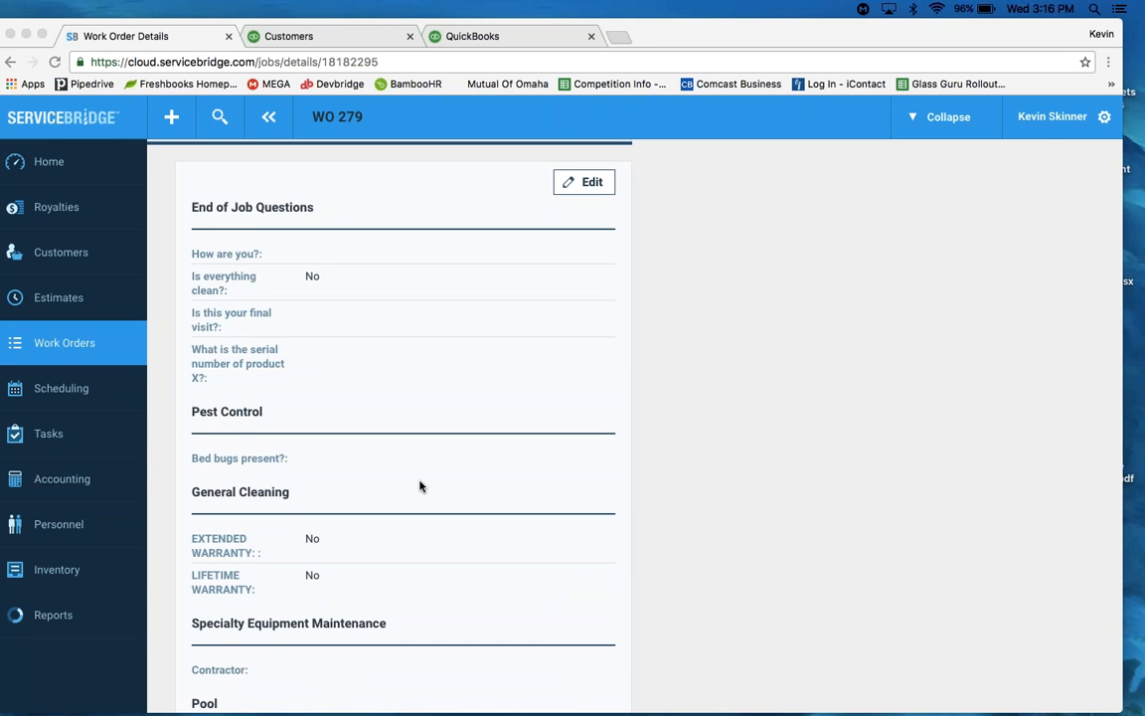
scroll(419, 486, down, 10)
scroll(420, 486, up, 20)
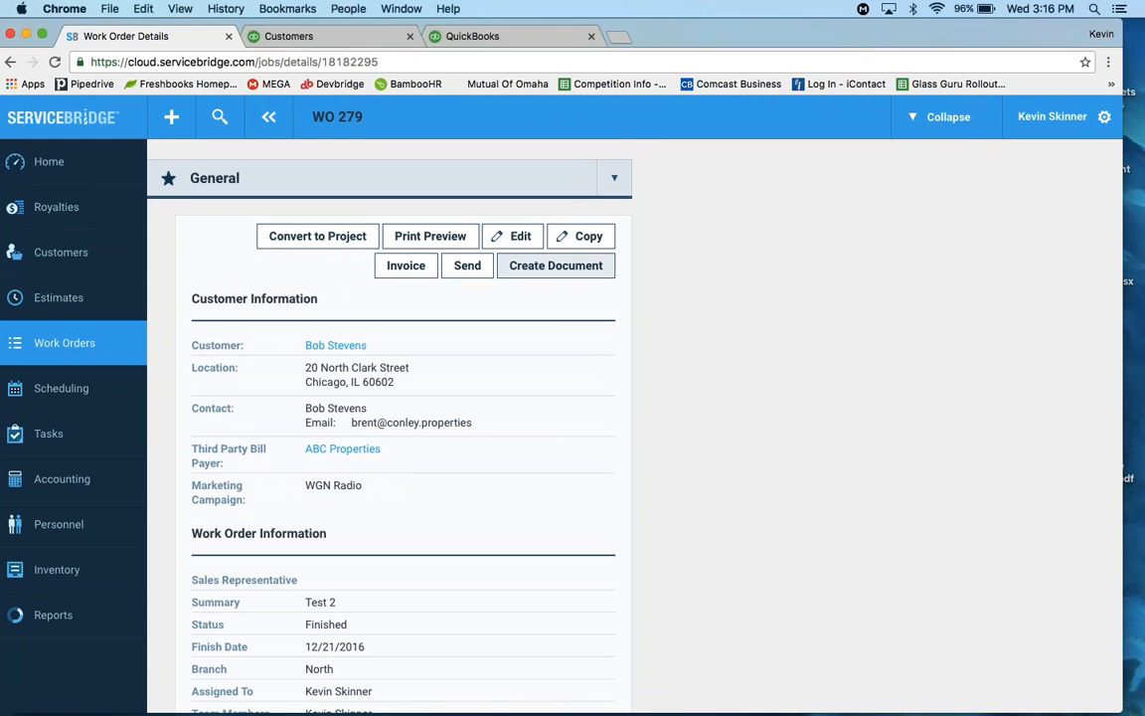
Step: Close the QuickBooks browser page, check the Customers page and return to the work order details
click(591, 36)
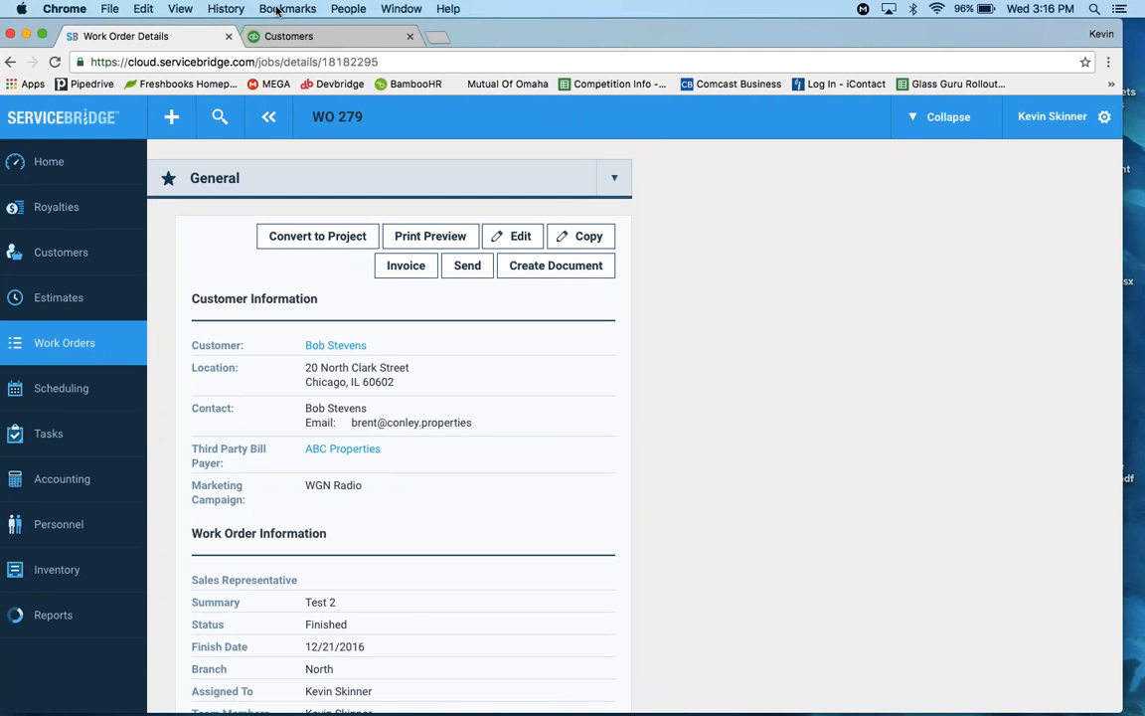
click(286, 35)
click(146, 40)
scroll(398, 417, down, 8)
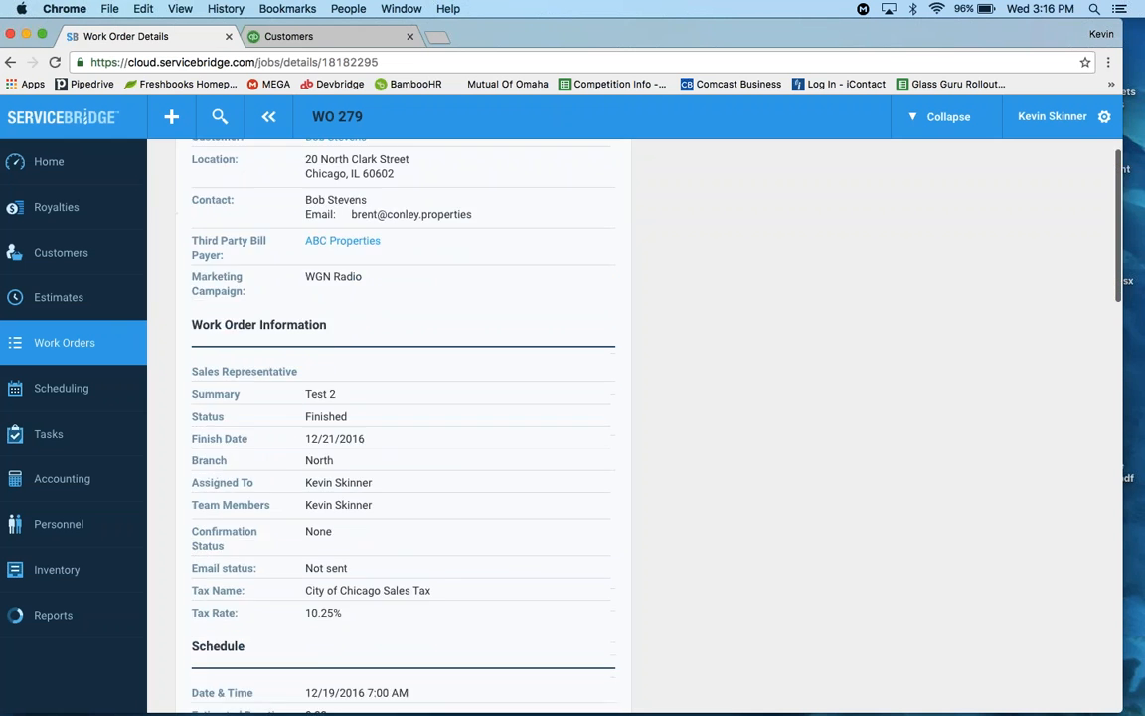
scroll(397, 417, down, 5)
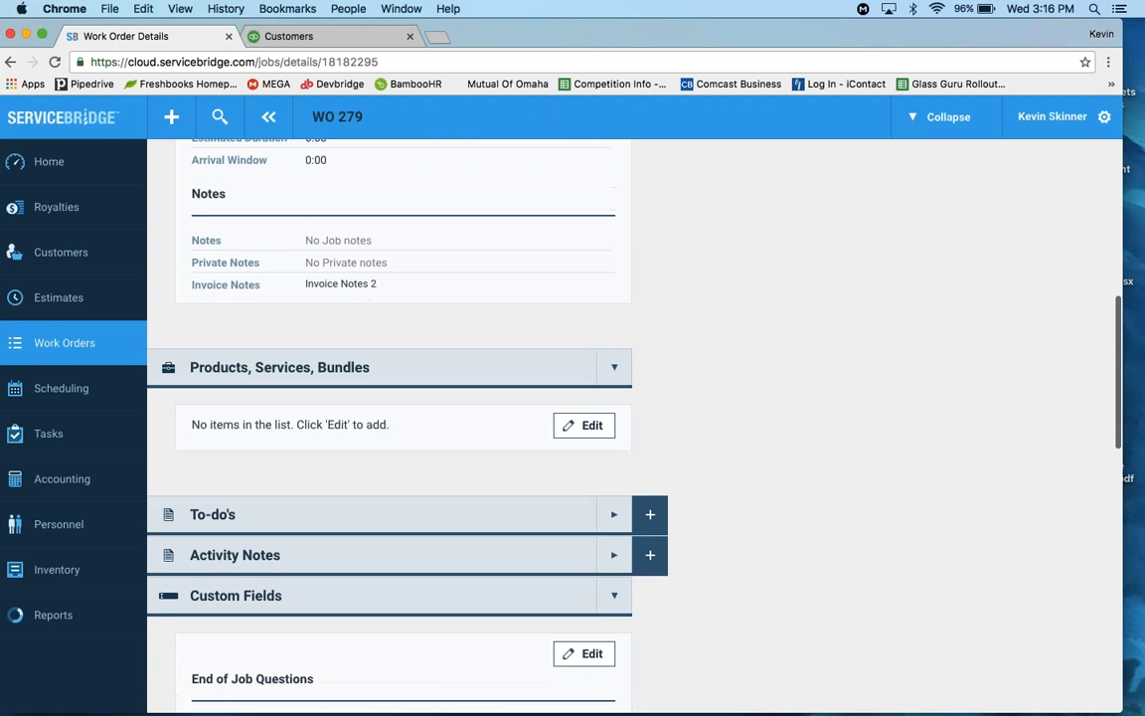
scroll(785, 342, down, 1)
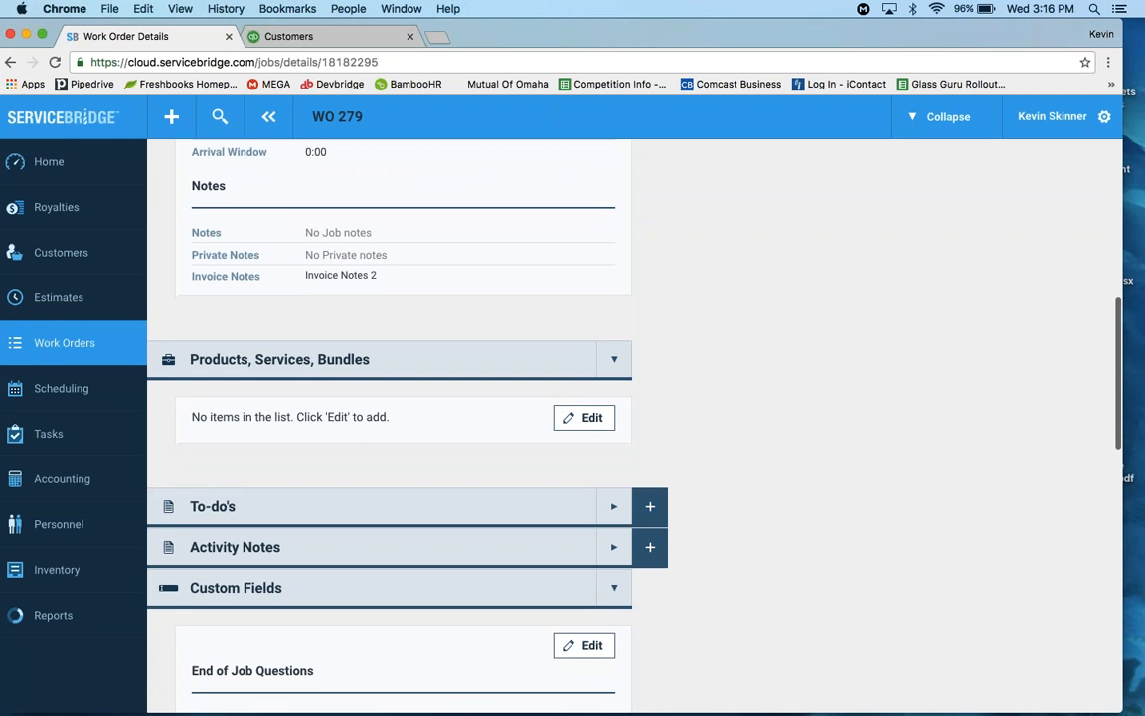
scroll(427, 322, down, 10)
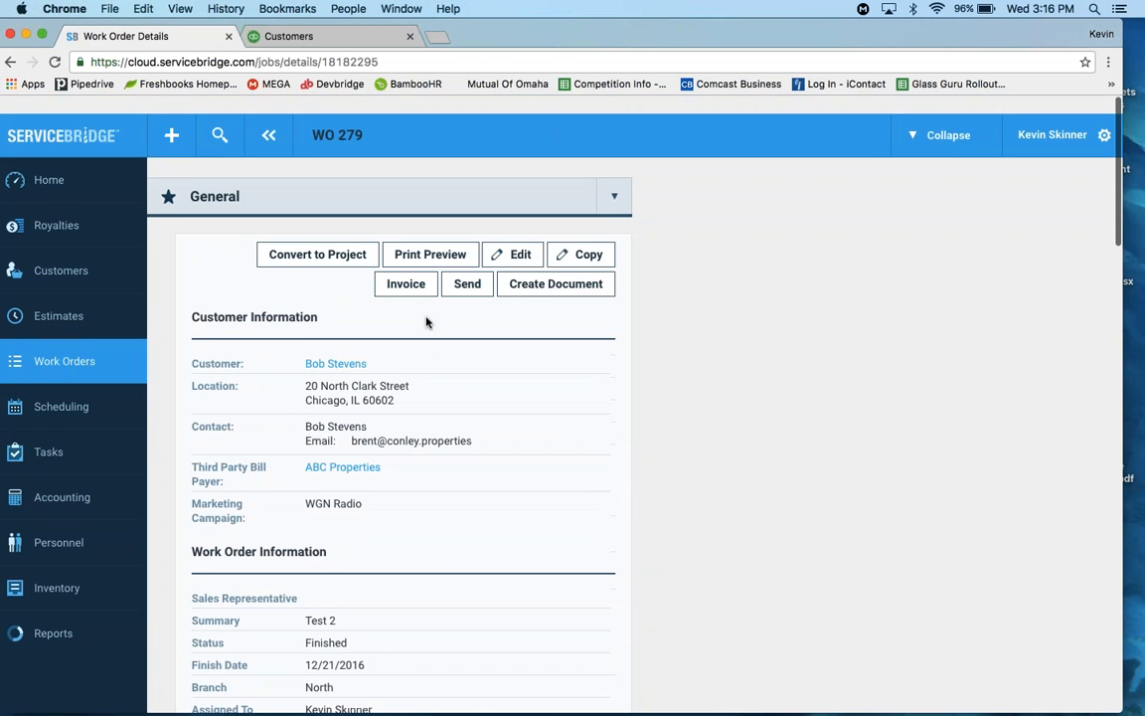
scroll(426, 322, down, 1)
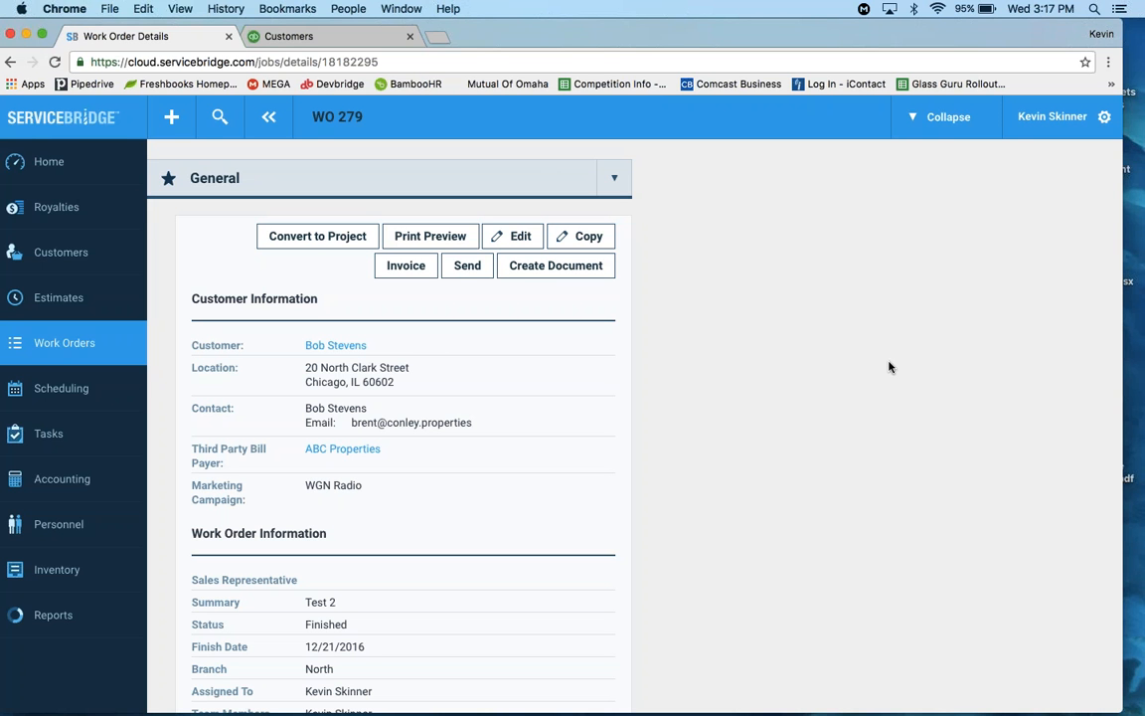
key(super+shift+2)
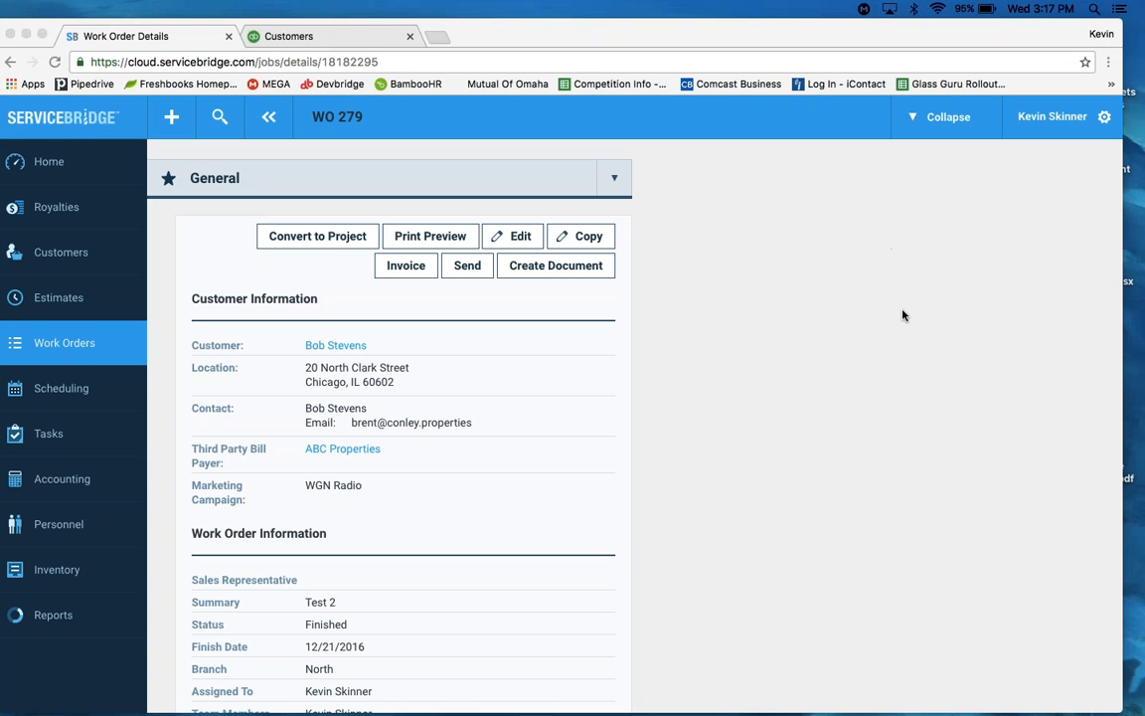
scroll(465, 470, down, 3)
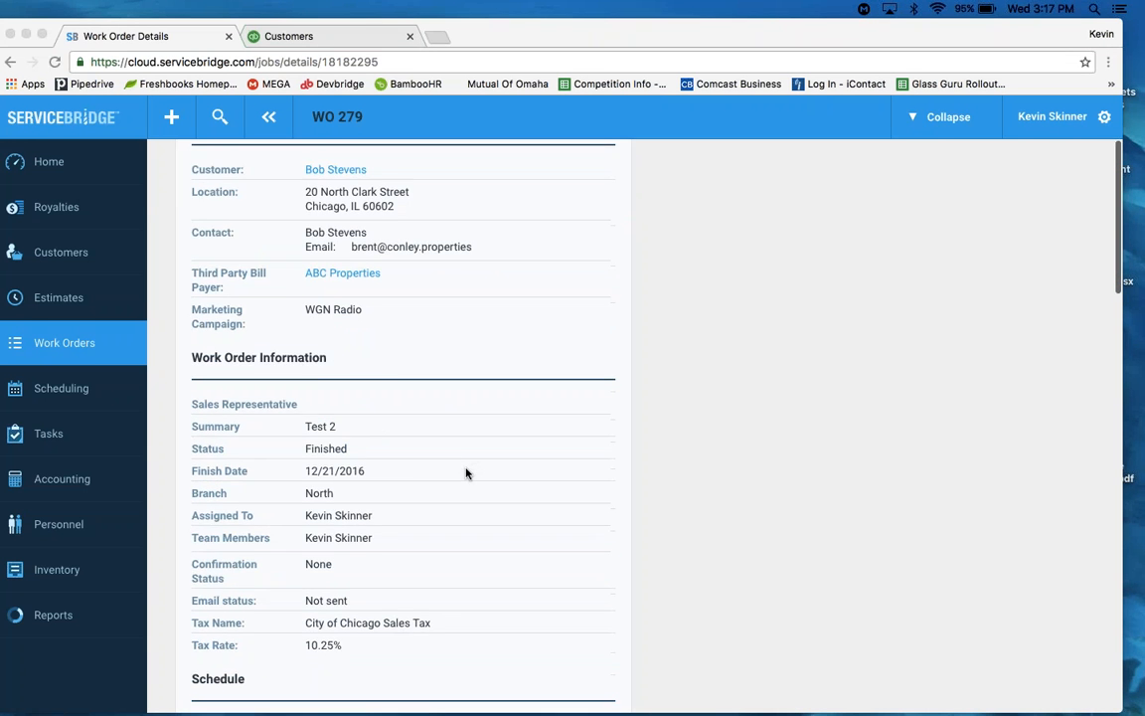
scroll(465, 470, up, 4)
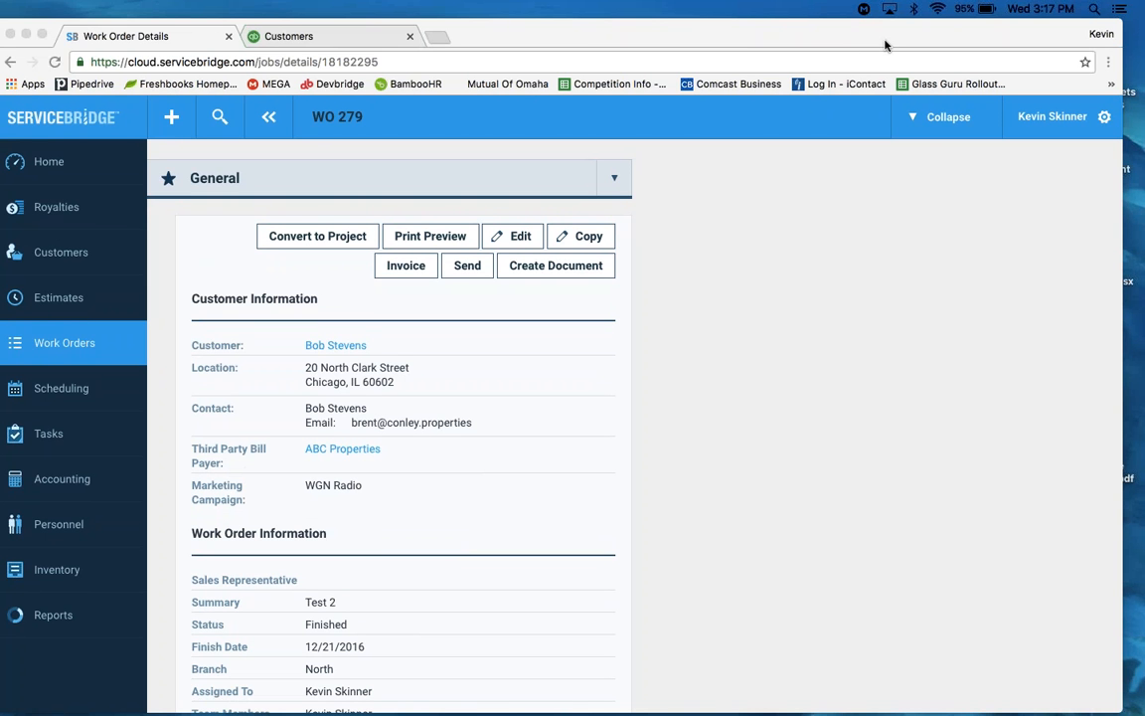
scroll(498, 297, up, 1)
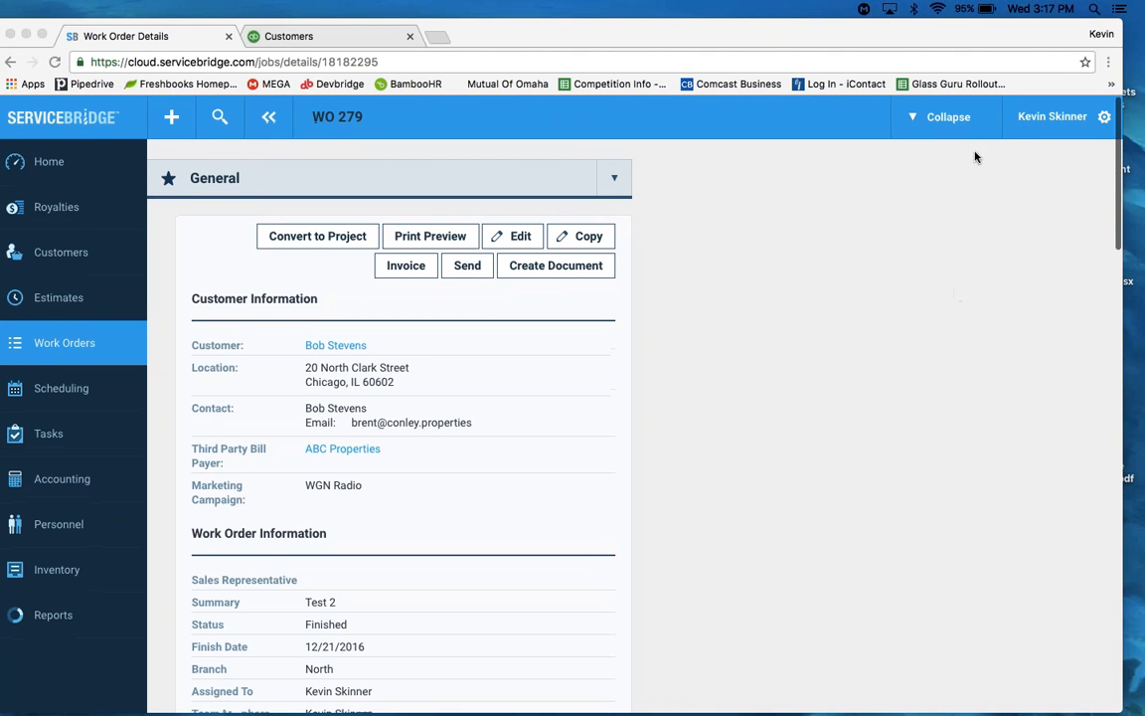